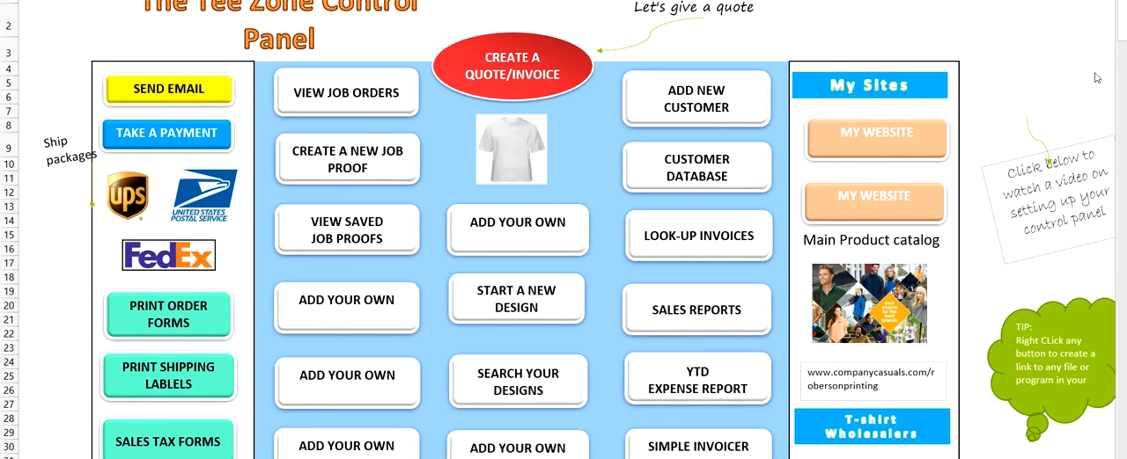
# Step: View the color-coded job orders sheet and return to the control panel
pyautogui.click(1122, 30)
pyautogui.moveTo(1123, 26)
pyautogui.mouseDown()
pyautogui.moveTo(1122, 160)
pyautogui.moveTo(1122, 28)
pyautogui.mouseUp()
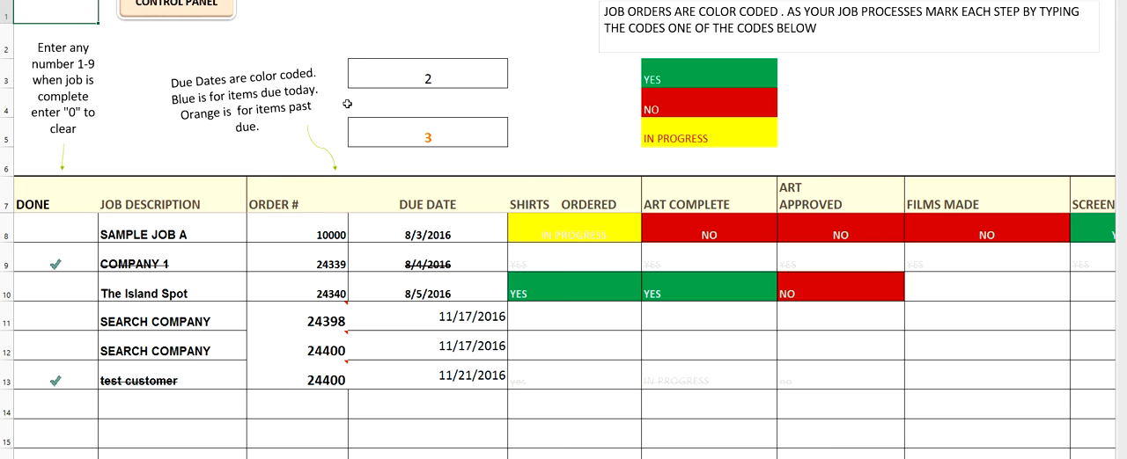
pyautogui.click(410, 99)
pyautogui.click(183, 16)
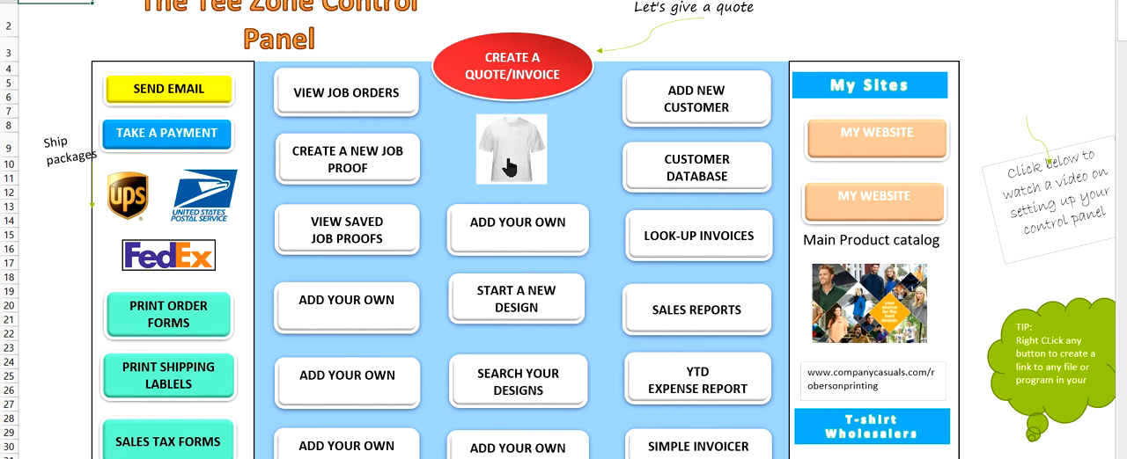
# Step: View the customer database and the blank new-customer form, returning to the control panel
pyautogui.click(692, 176)
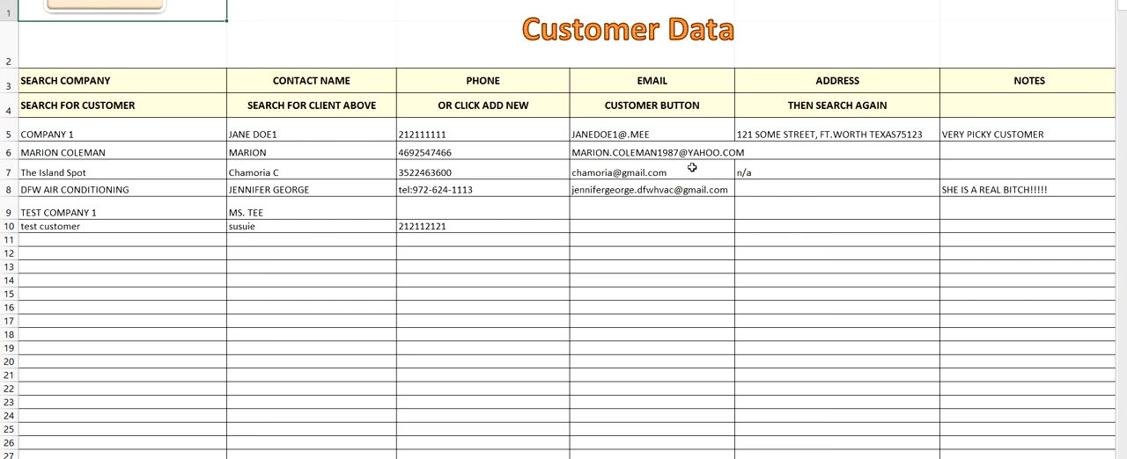
pyautogui.click(129, 4)
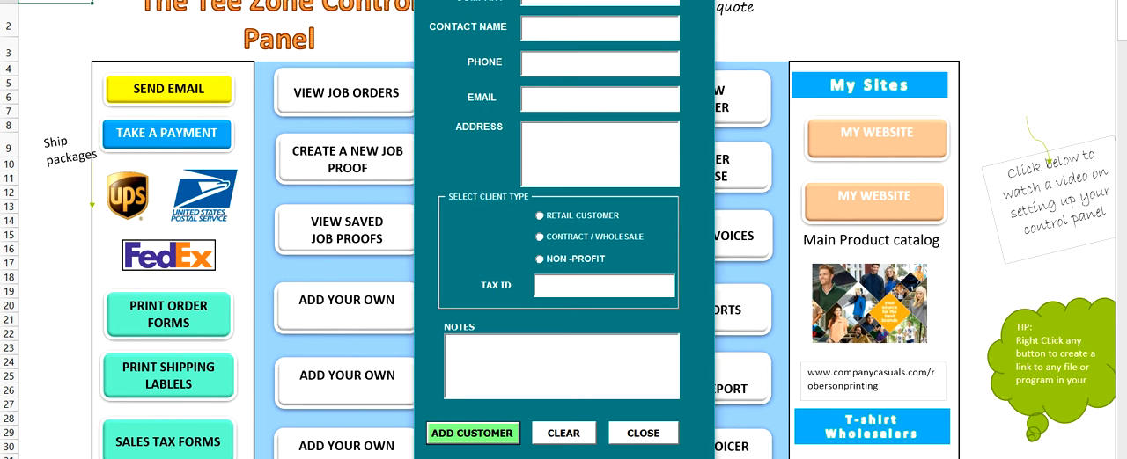
pyautogui.click(702, 2)
# Step: Look over the saved customer invoices folder and the year-to-date sales report, returning to the control panel
pyautogui.click(720, 245)
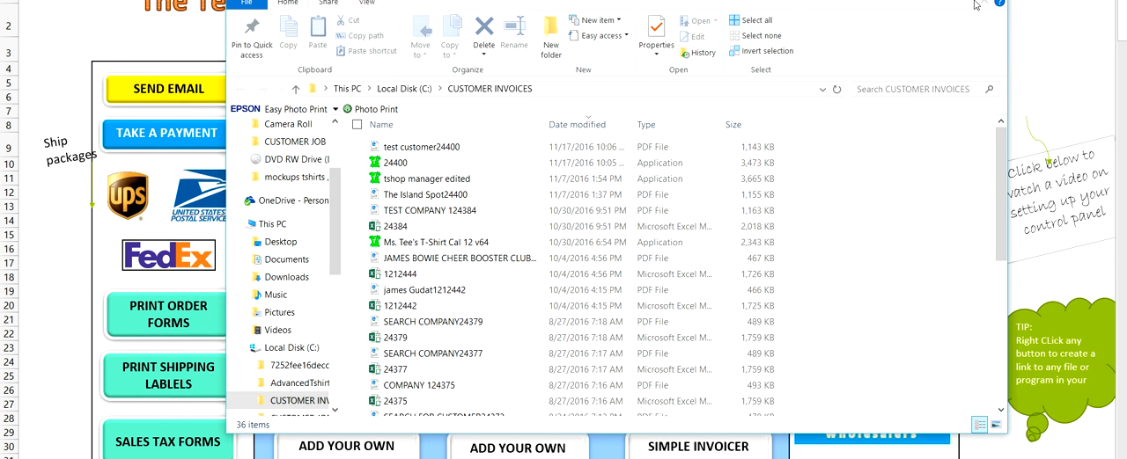
pyautogui.click(988, 1)
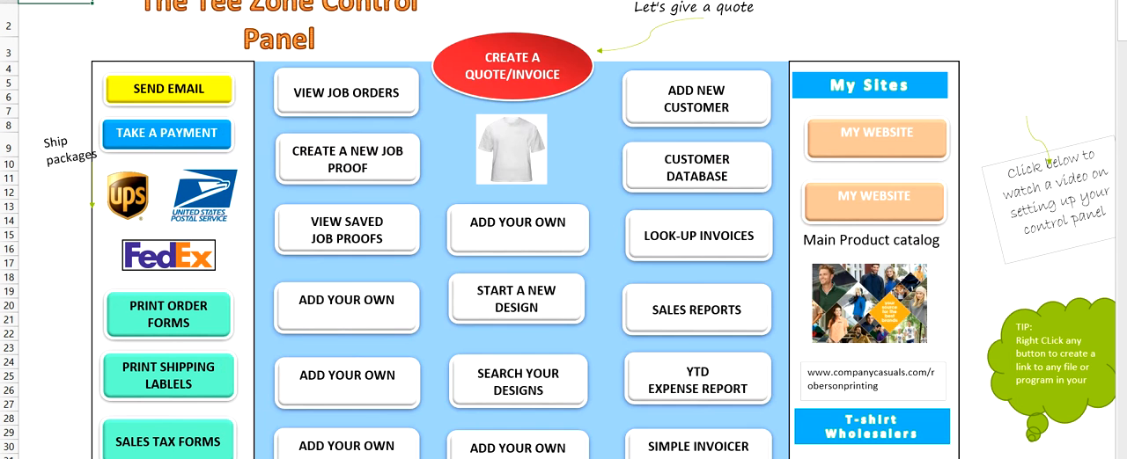
pyautogui.click(689, 317)
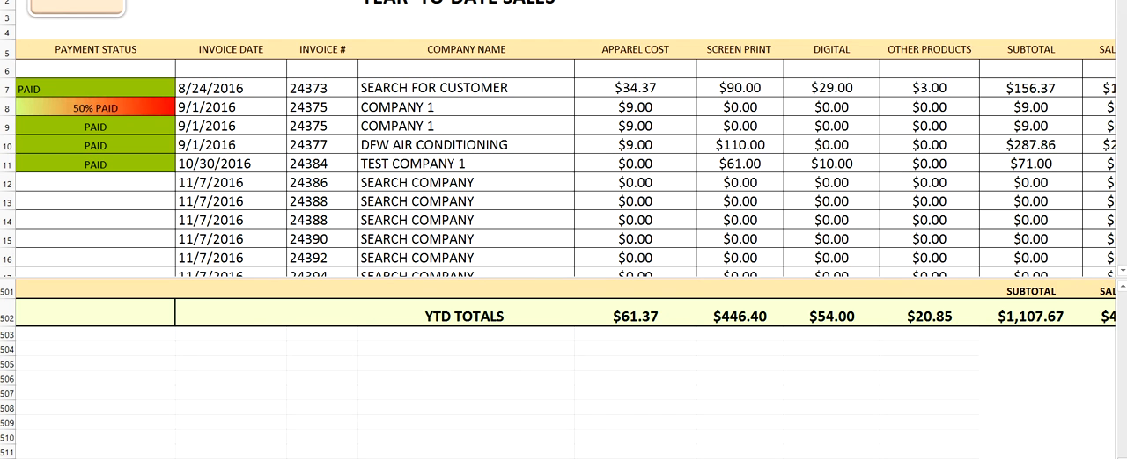
pyautogui.click(95, 8)
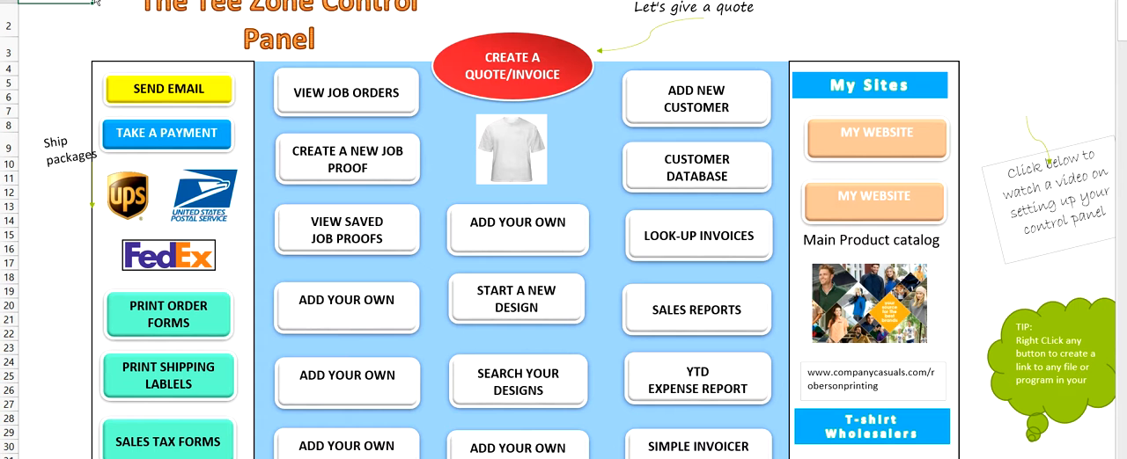
# Step: Open the YTD expense report and choose COASTAL BUSINESS SUPPLY as payee in row 8 of the merchandise and materials table
pyautogui.click(698, 378)
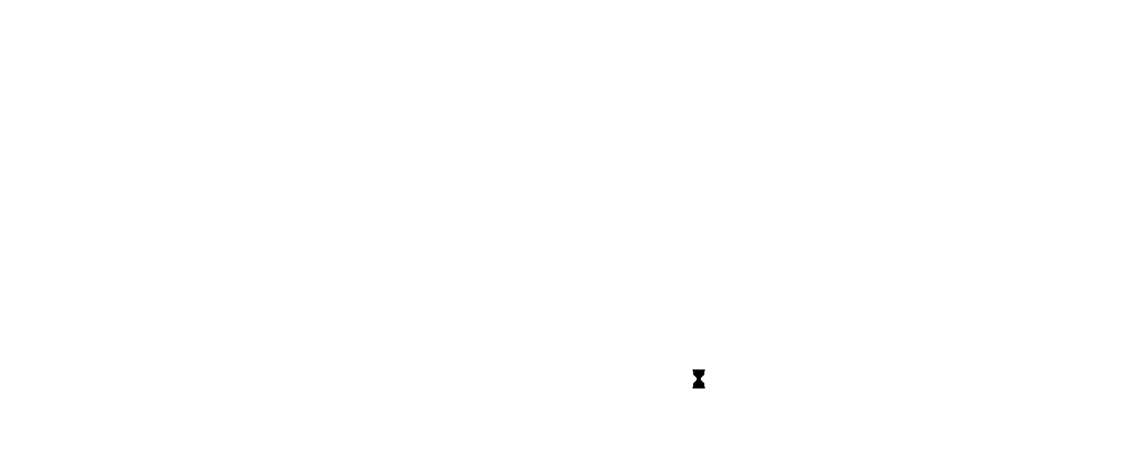
pyautogui.click(189, 127)
pyautogui.click(305, 128)
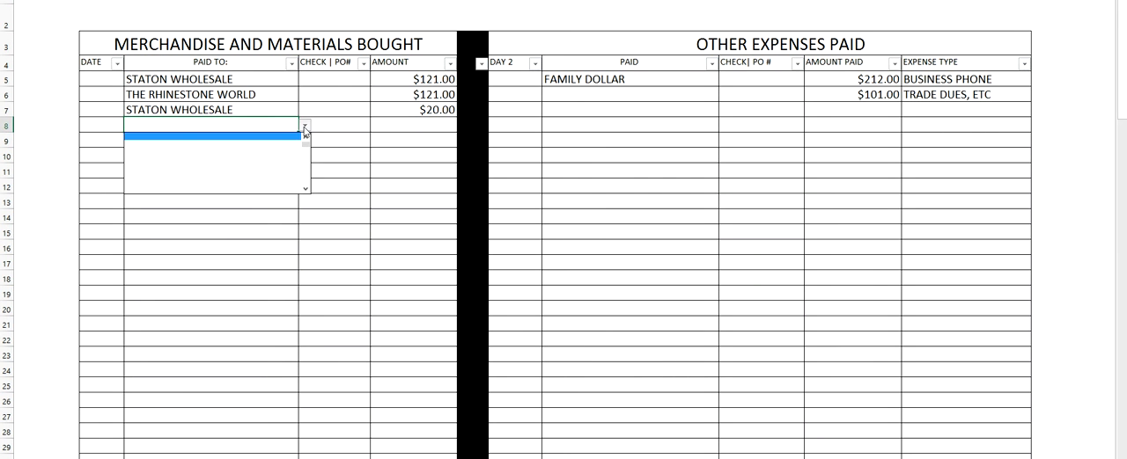
pyautogui.click(306, 139)
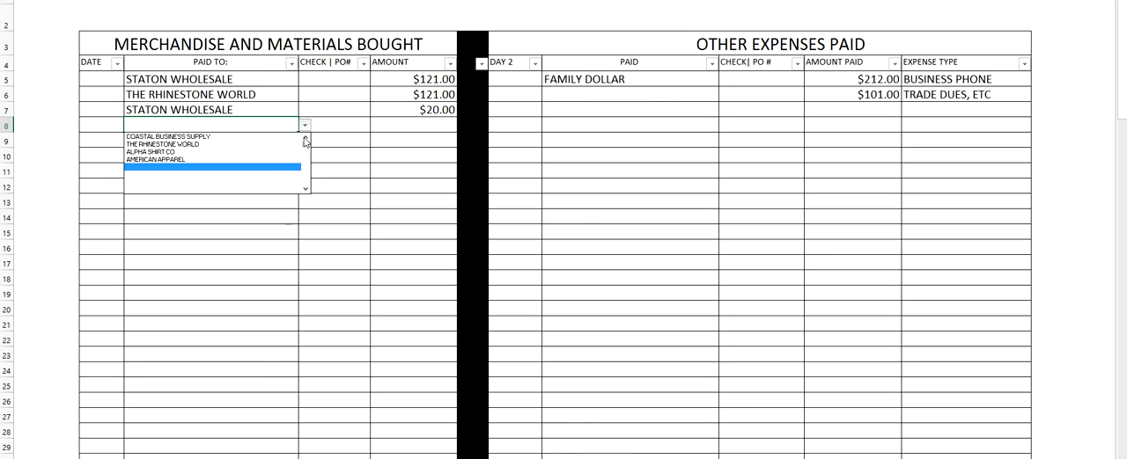
pyautogui.click(204, 146)
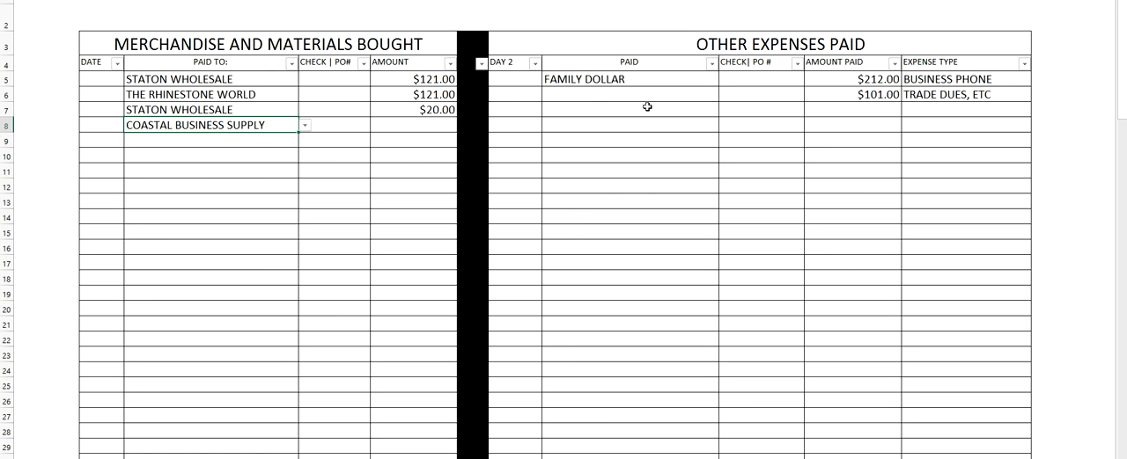
# Step: Choose TIME WARNER CABLE as the payee in row 6 of the other expenses table
pyautogui.click(605, 89)
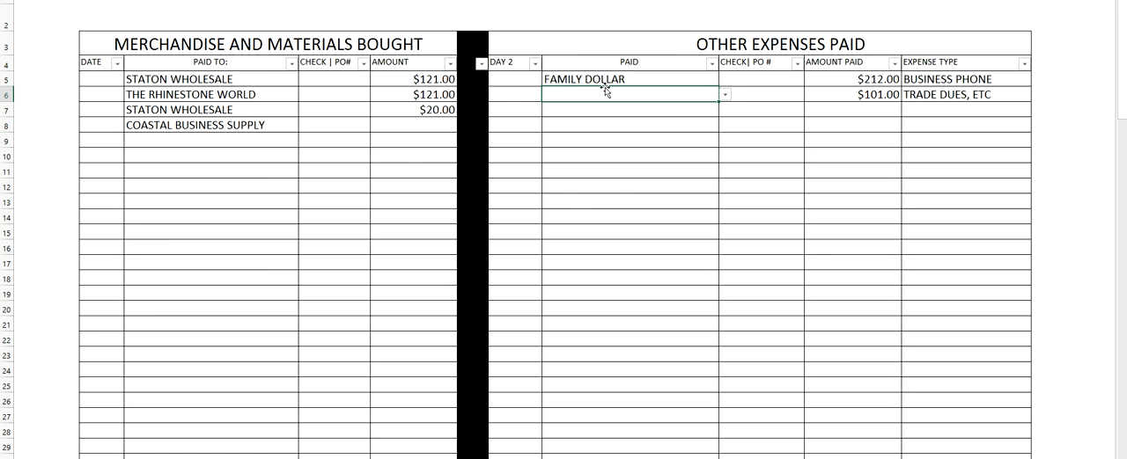
pyautogui.click(724, 96)
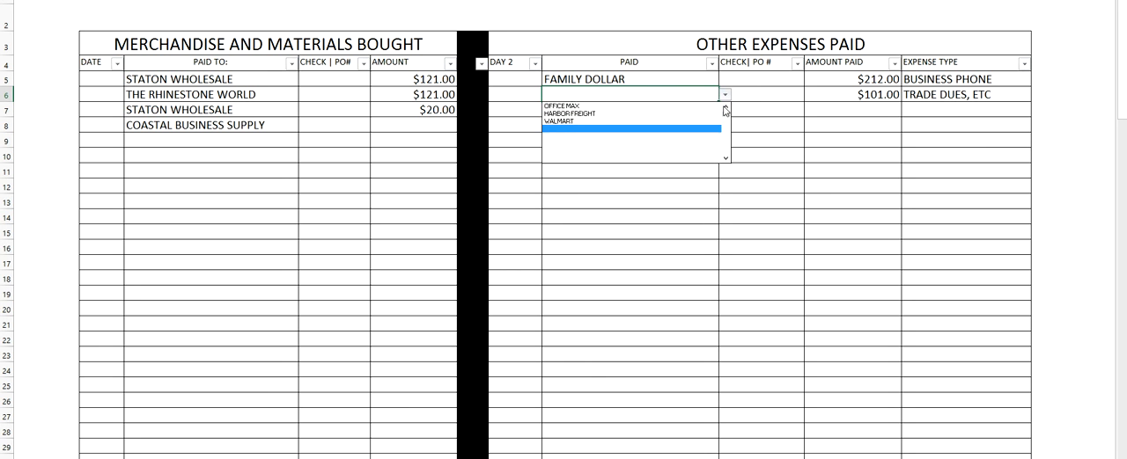
pyautogui.click(602, 106)
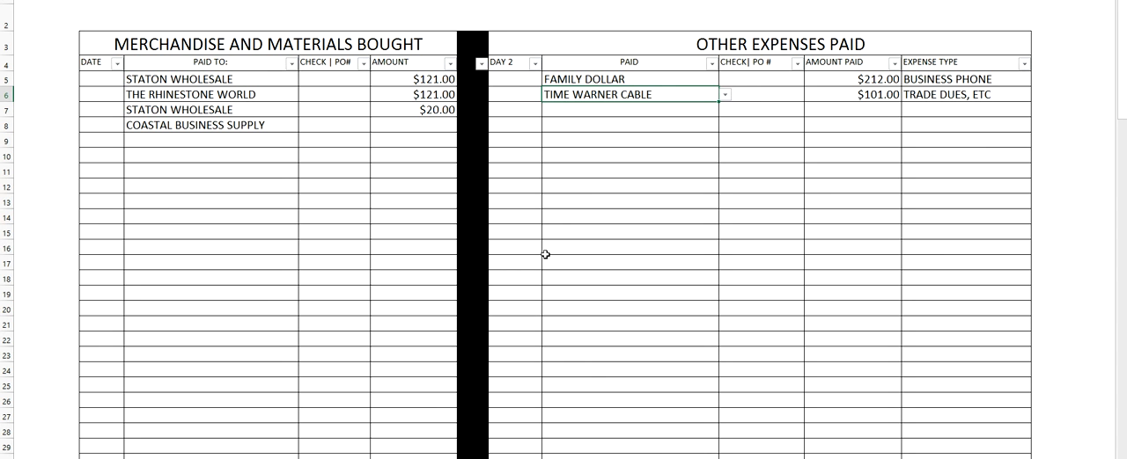
# Step: Review the year-to-date expense totals sheet and close the expense report without saving its changes
pyautogui.hotkey('ctrl', 'pageup')
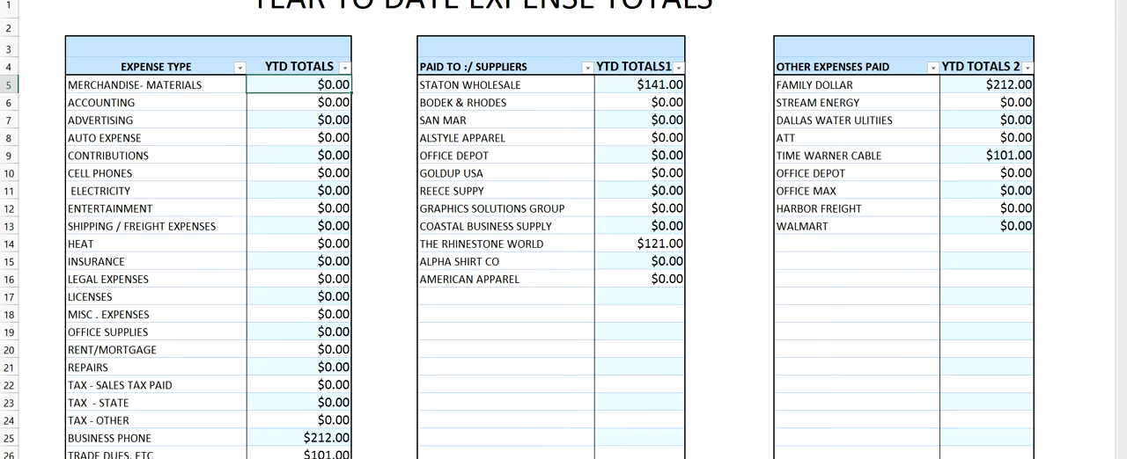
pyautogui.hotkey('alt', 'F4')
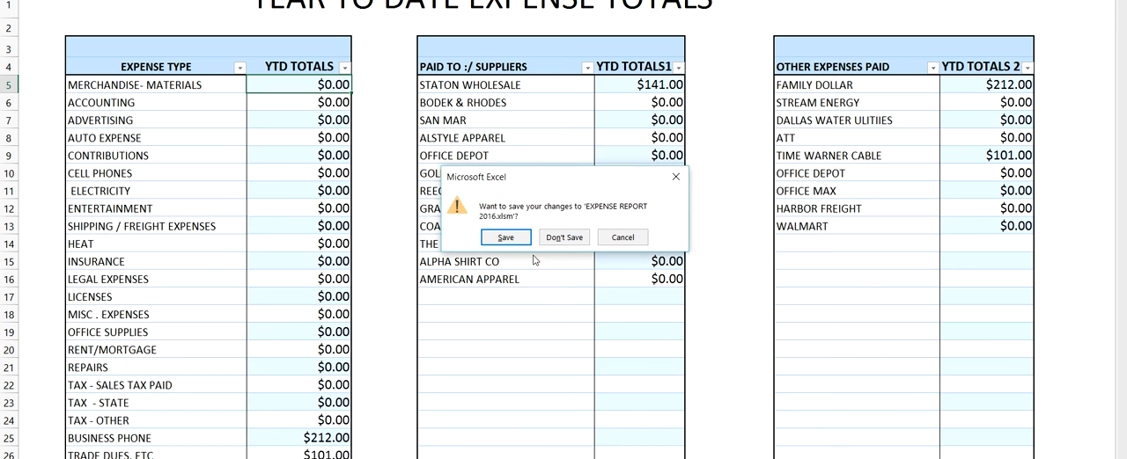
pyautogui.click(563, 238)
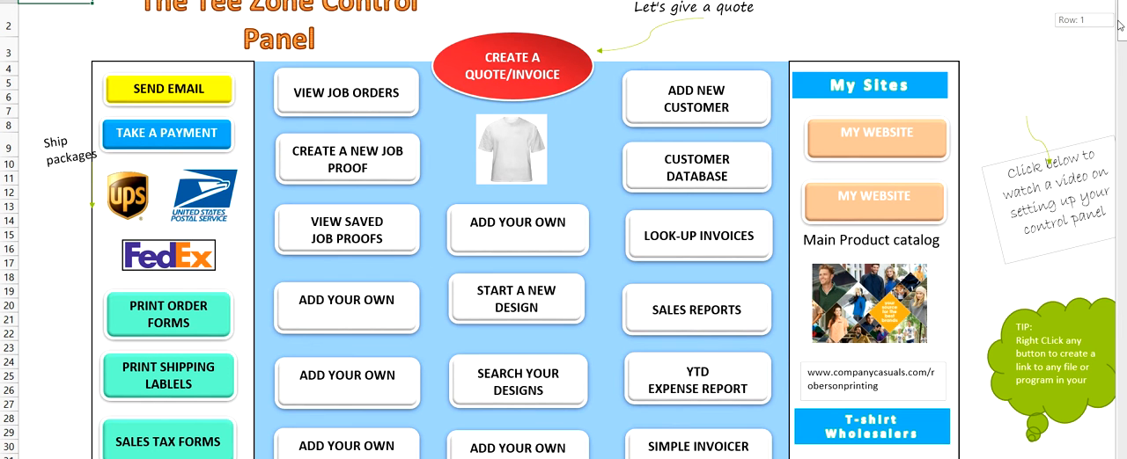
# Step: Open the saved job proofs folder, view the first PDF proof, and close both to return to the control panel
pyautogui.scroll(-1, 1120, 31)
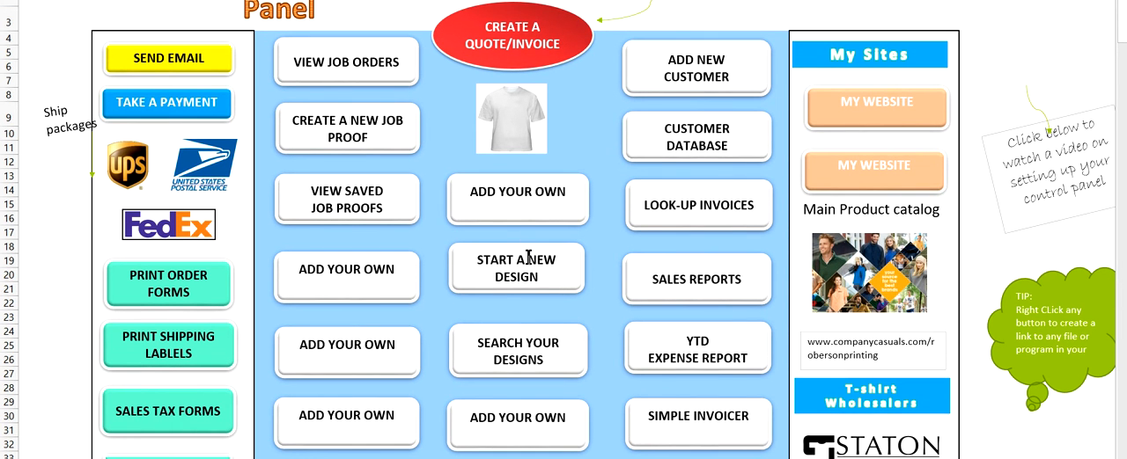
pyautogui.click(327, 211)
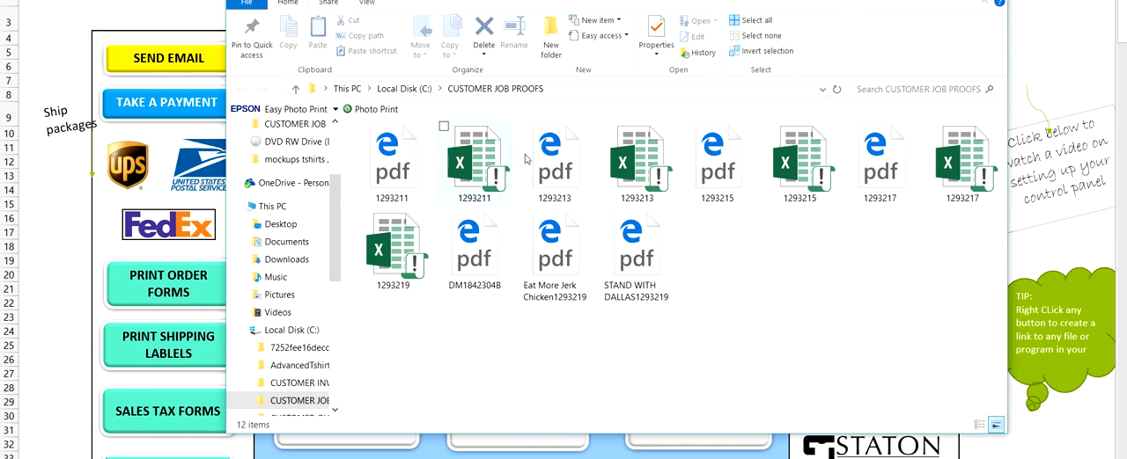
pyautogui.doubleClick(392, 168)
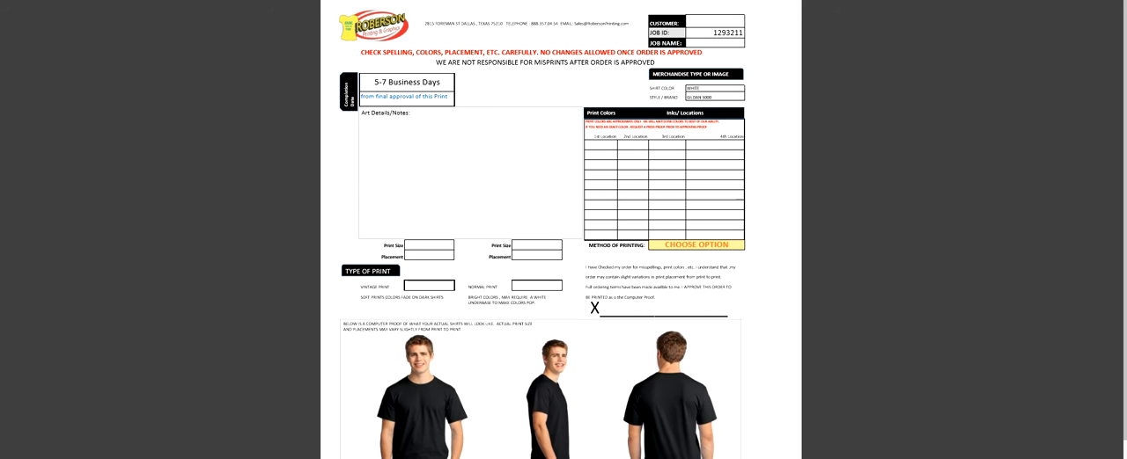
pyautogui.click(1107, 1)
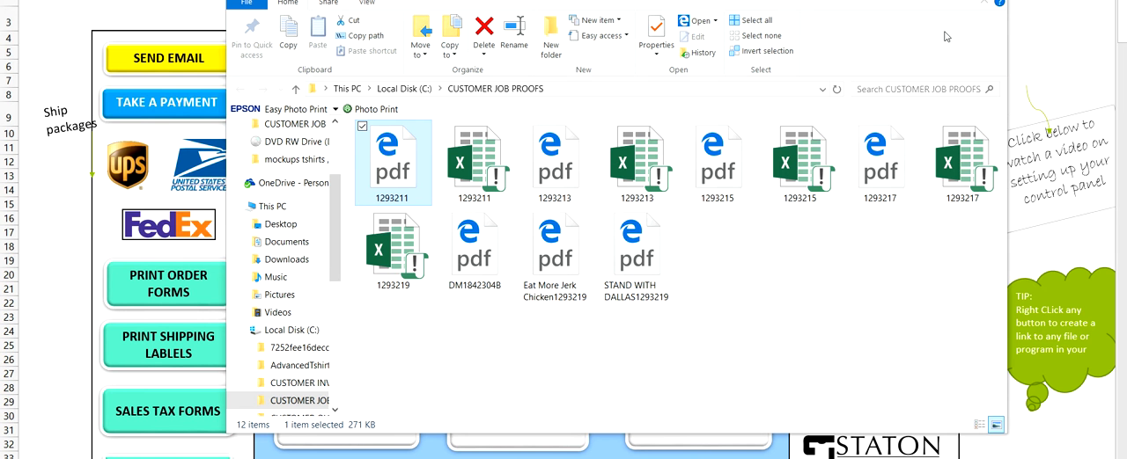
pyautogui.click(982, 3)
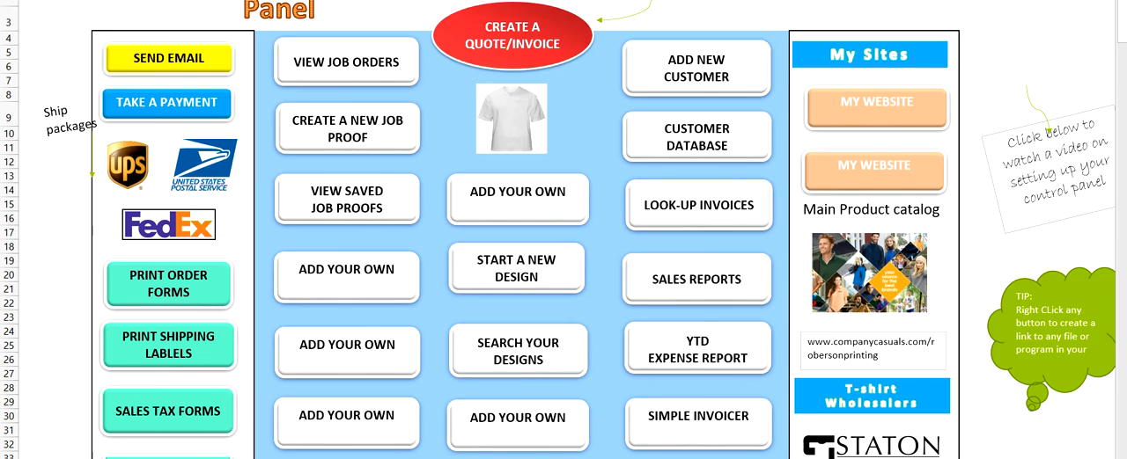
# Step: Start a new job proof and set the first print color for the 1st location to GOLDEN YELLOW
pyautogui.click(349, 141)
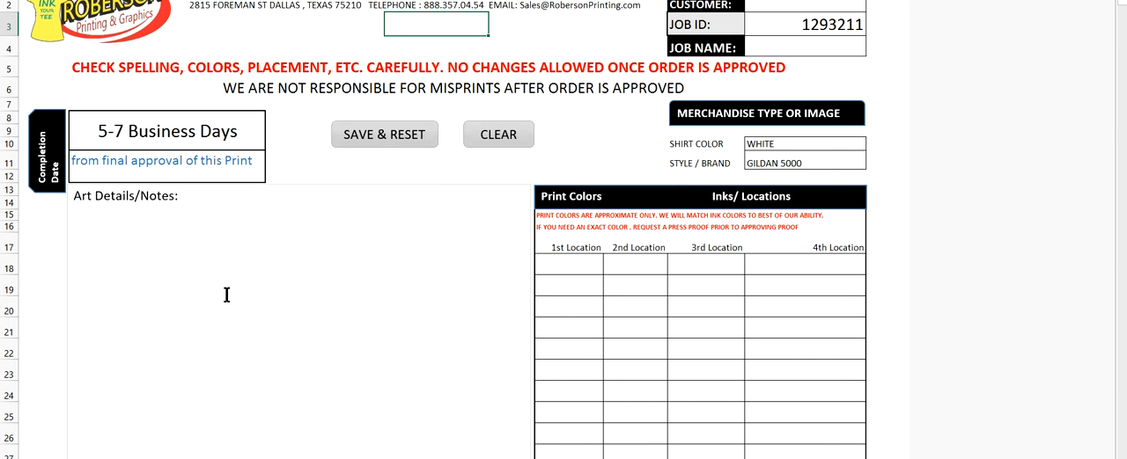
pyautogui.click(587, 262)
pyautogui.click(608, 268)
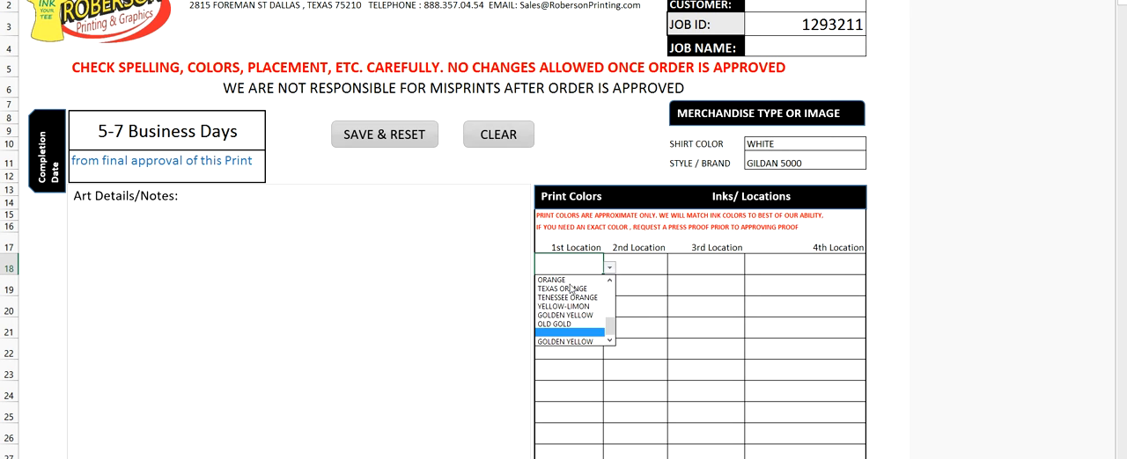
pyautogui.click(560, 316)
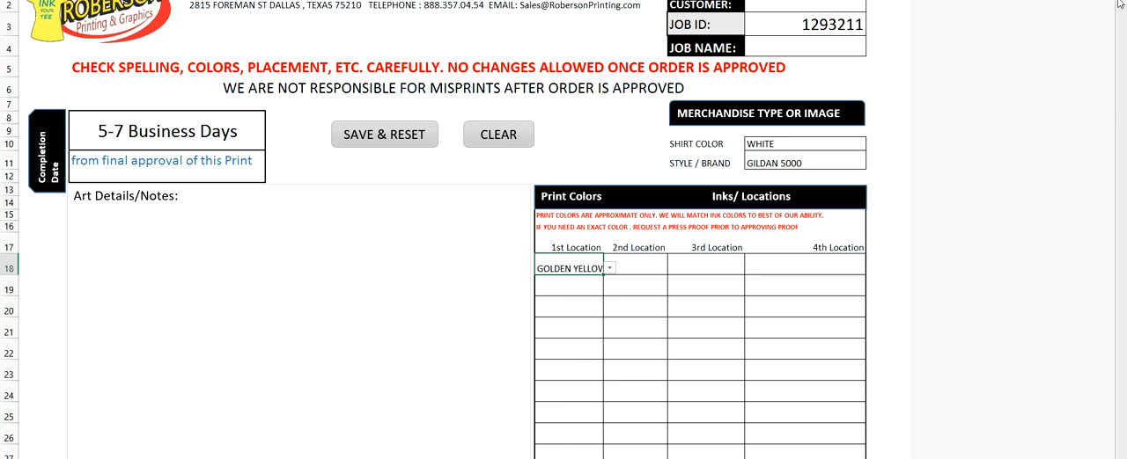
# Step: Examine the proof's shirt mockups, the garment images sheet and the option lists, and close the job proof without saving
pyautogui.moveTo(1122, 2); pyautogui.dragTo(1124, 43)
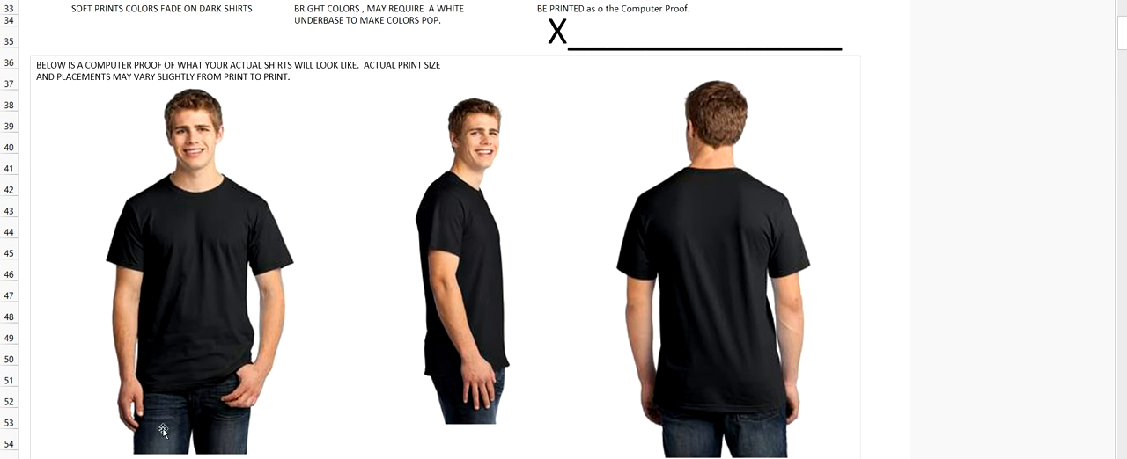
pyautogui.click(220, 458)
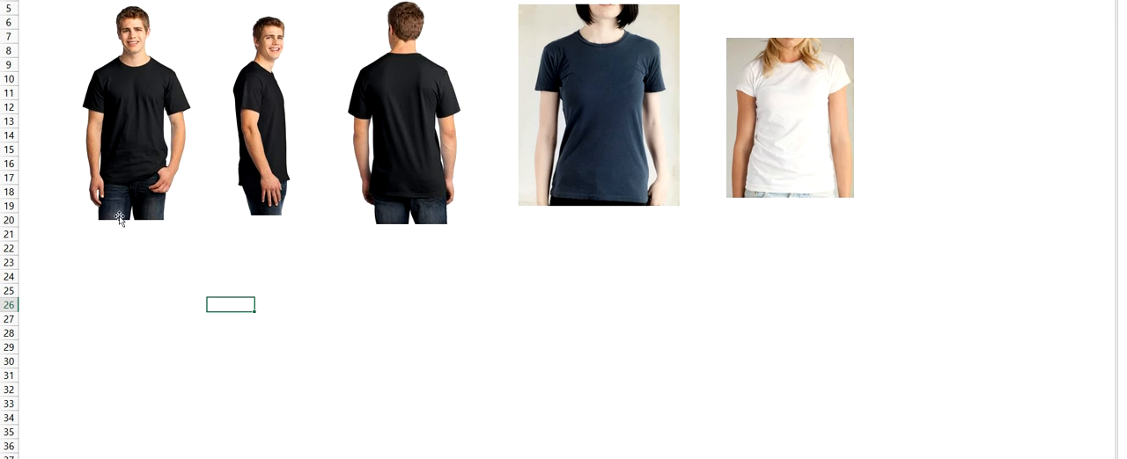
pyautogui.hotkey('ctrl', 'pagedown')
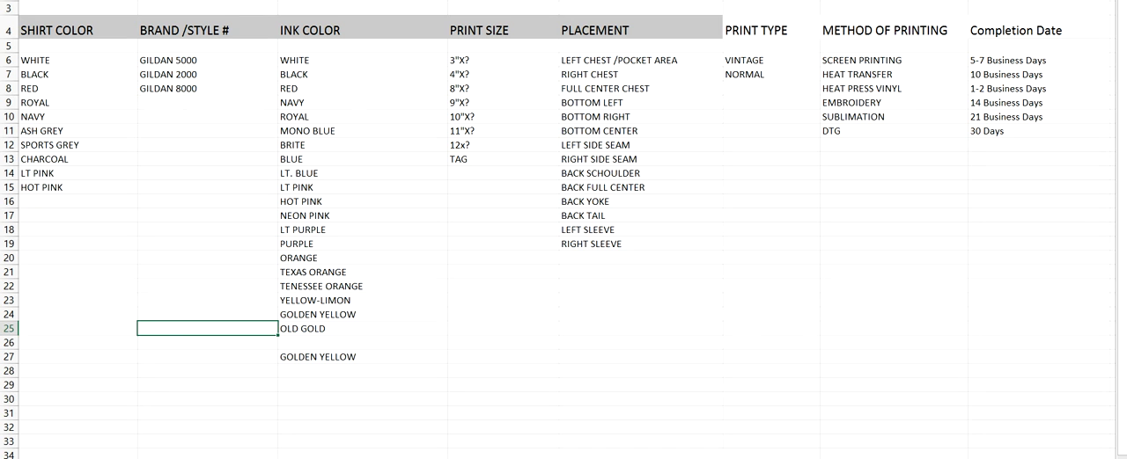
pyautogui.hotkey('alt', 'F4')
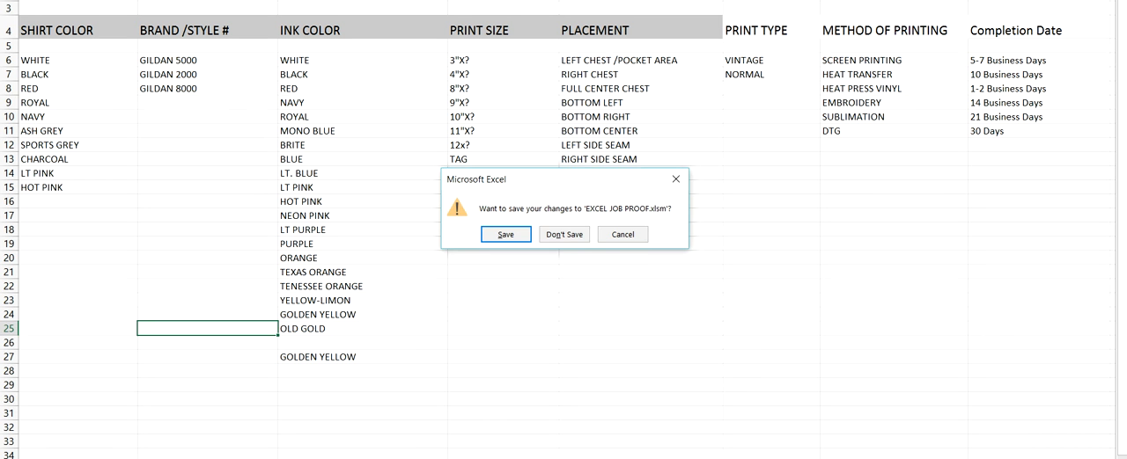
pyautogui.click(547, 234)
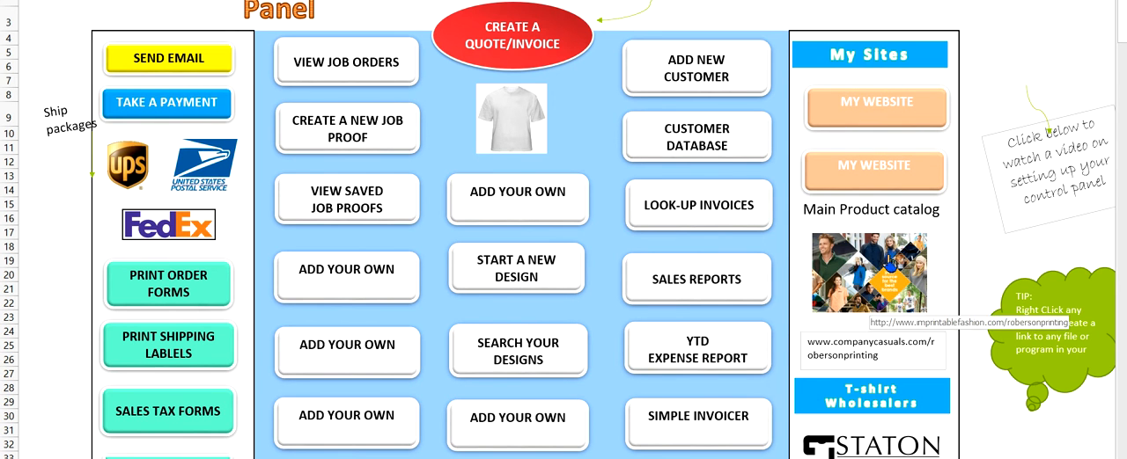
# Step: Examine the control panel's T-shirt calculator settings, wholesaler and supplier links, and learning materials
pyautogui.moveTo(1123, 10); pyautogui.dragTo(1124, 59)
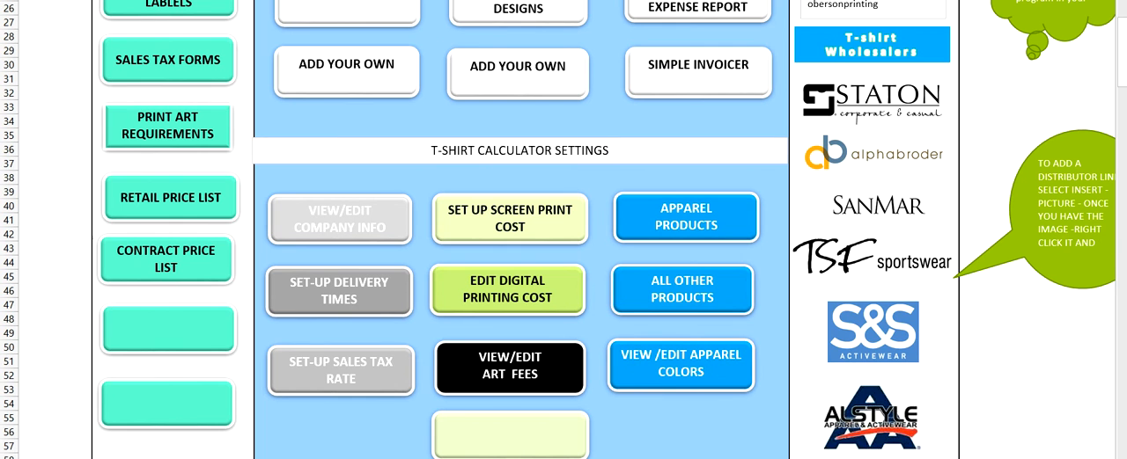
pyautogui.moveTo(1123, 73); pyautogui.dragTo(1123, 128)
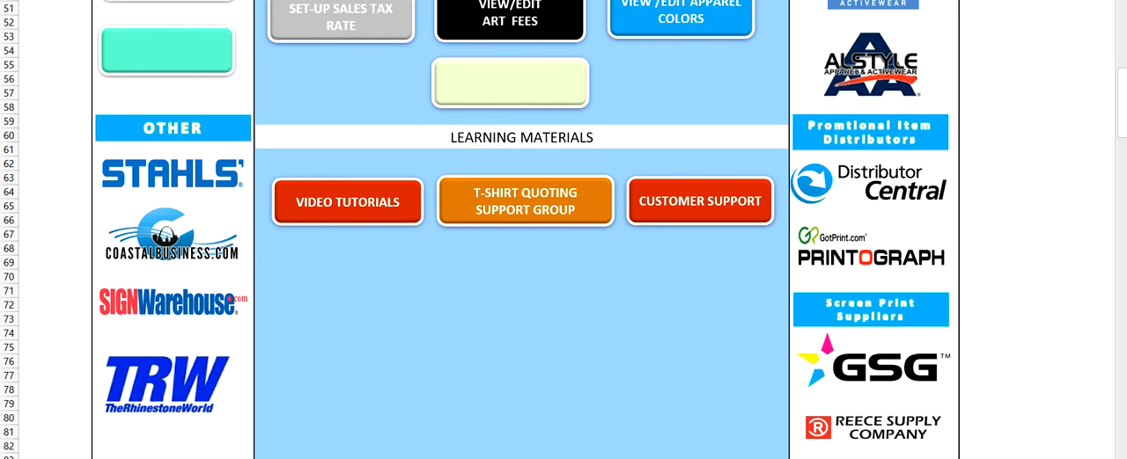
pyautogui.moveTo(1123, 96); pyautogui.dragTo(1122, 114)
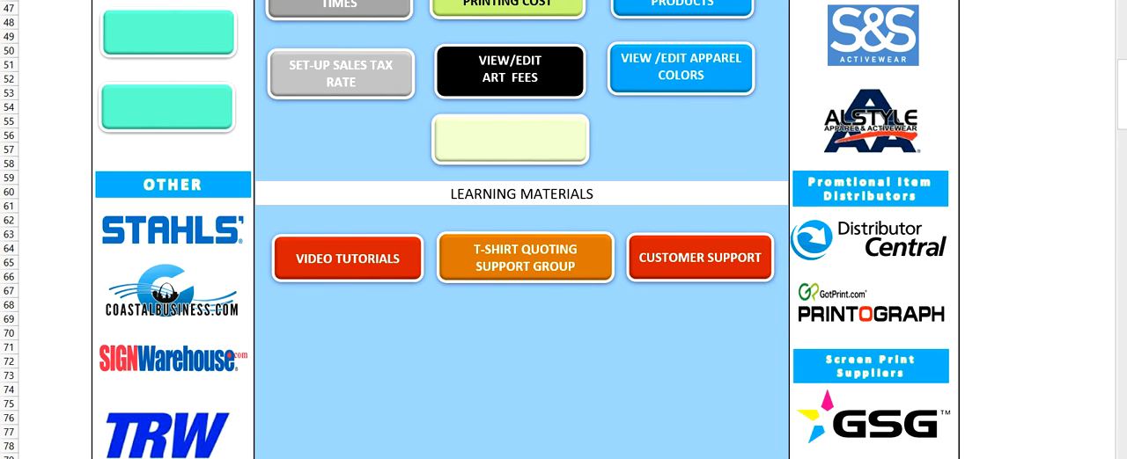
# Step: Look over the control panel's buttons and calculator settings, and open the company info setup
pyautogui.moveTo(1124, 112); pyautogui.dragTo(1123, 48)
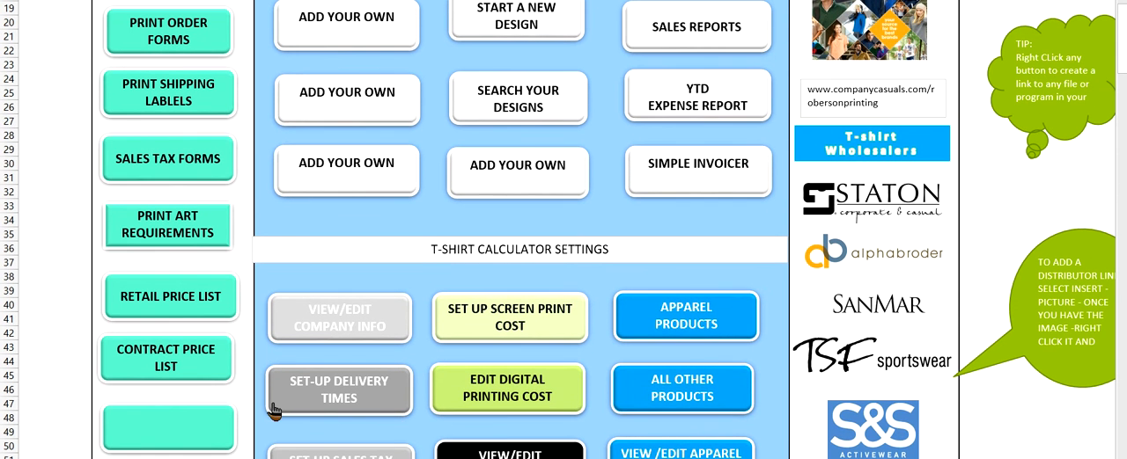
pyautogui.moveTo(1124, 61); pyautogui.dragTo(1122, 30)
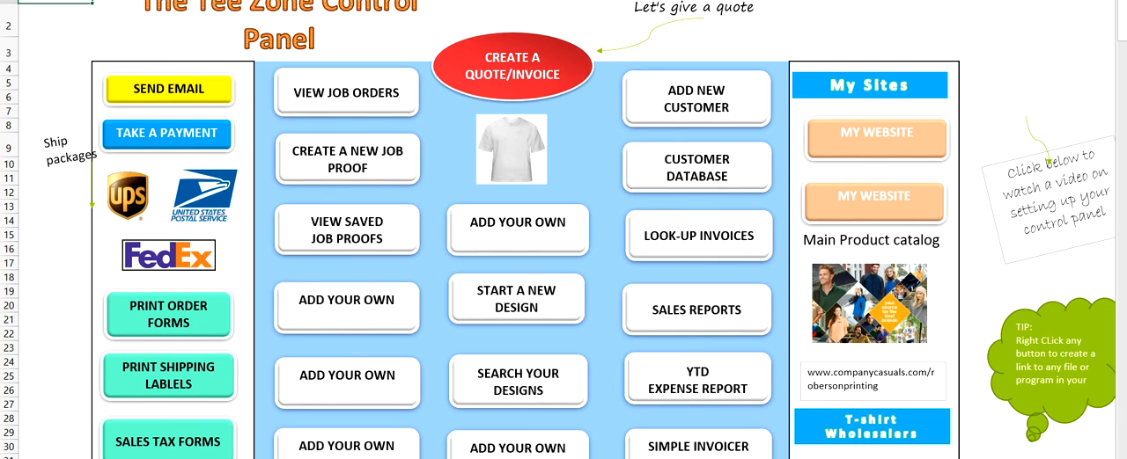
pyautogui.moveTo(1121, 33); pyautogui.dragTo(1122, 66)
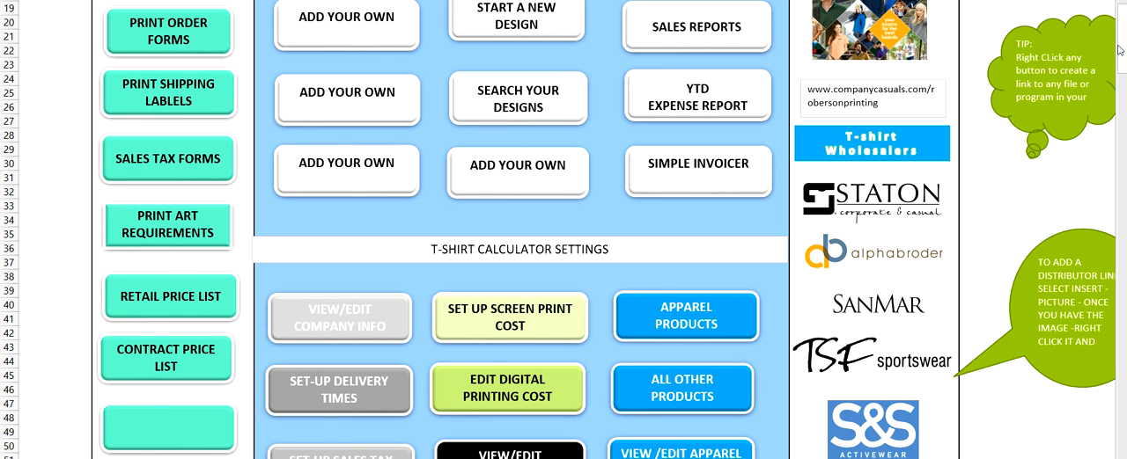
pyautogui.moveTo(1124, 47); pyautogui.dragTo(1124, 76)
pyautogui.click(324, 111)
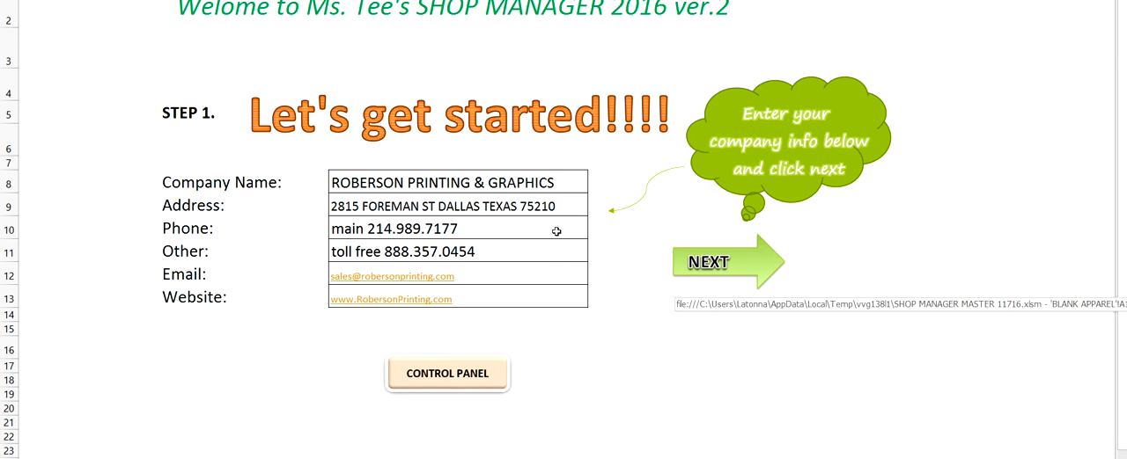
# Step: Continue to the 2016 price list, view its markup and retail cost columns, and advance to the shirt color options
pyautogui.click(692, 279)
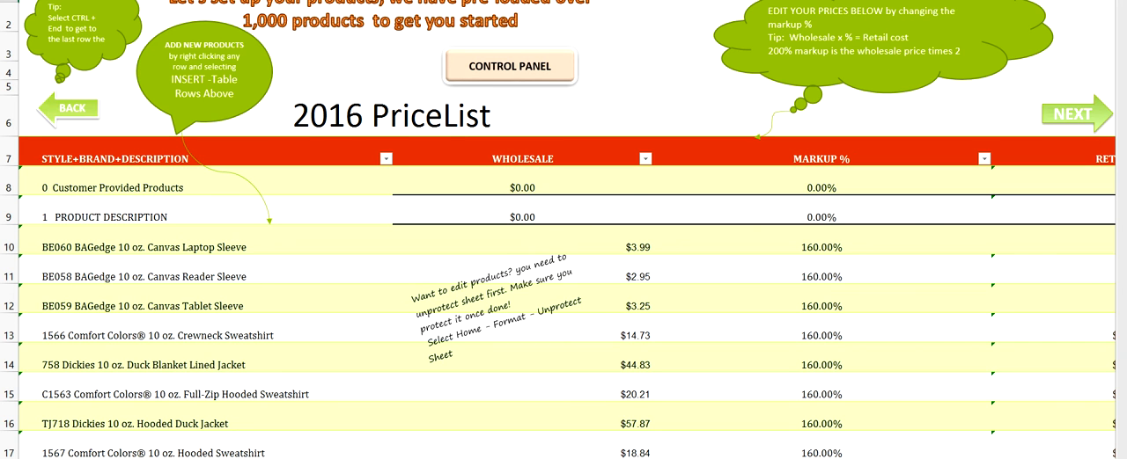
pyautogui.moveTo(1121, 1)
pyautogui.mouseDown()
pyautogui.moveTo(1122, 242)
pyautogui.moveTo(1122, 1)
pyautogui.mouseUp()
pyautogui.hscroll(4, 567, 291)
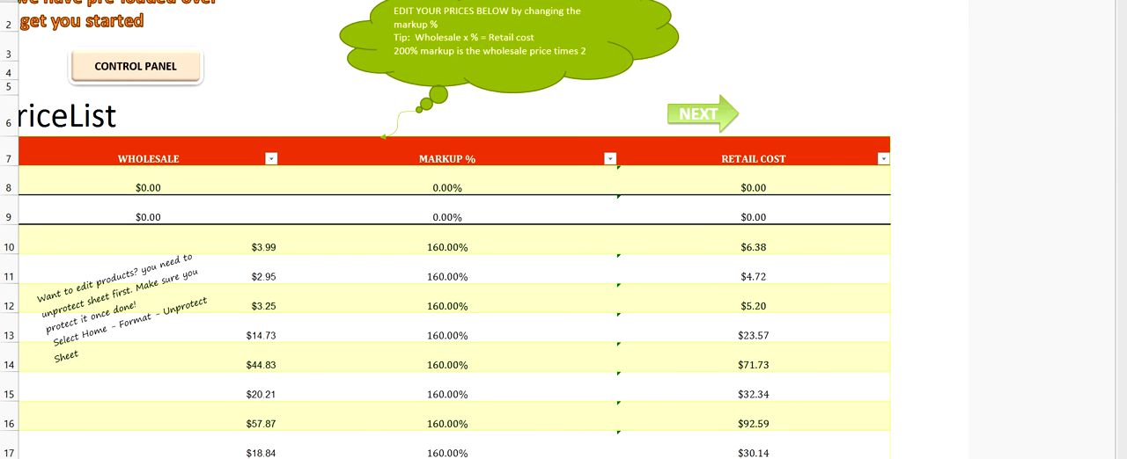
pyautogui.hscroll(-4, 564, 291)
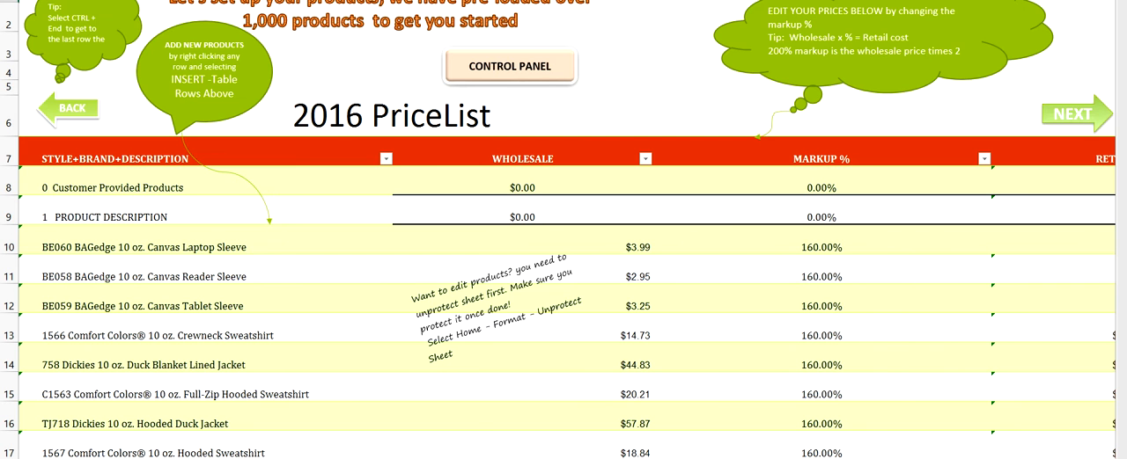
pyautogui.click(1072, 115)
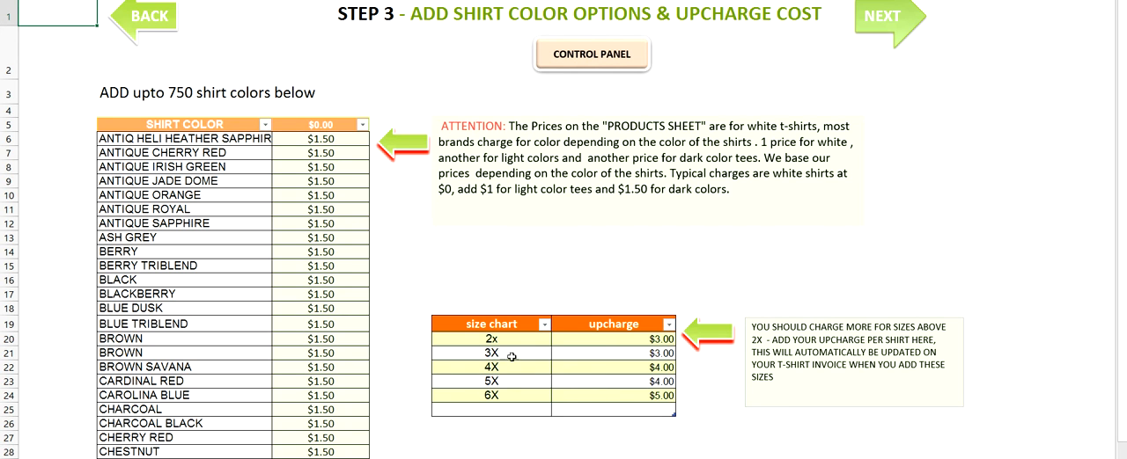
# Step: Advance past the other products list to the screen printing cost setup, and examine its print, discount and additional charge tables
pyautogui.click(887, 20)
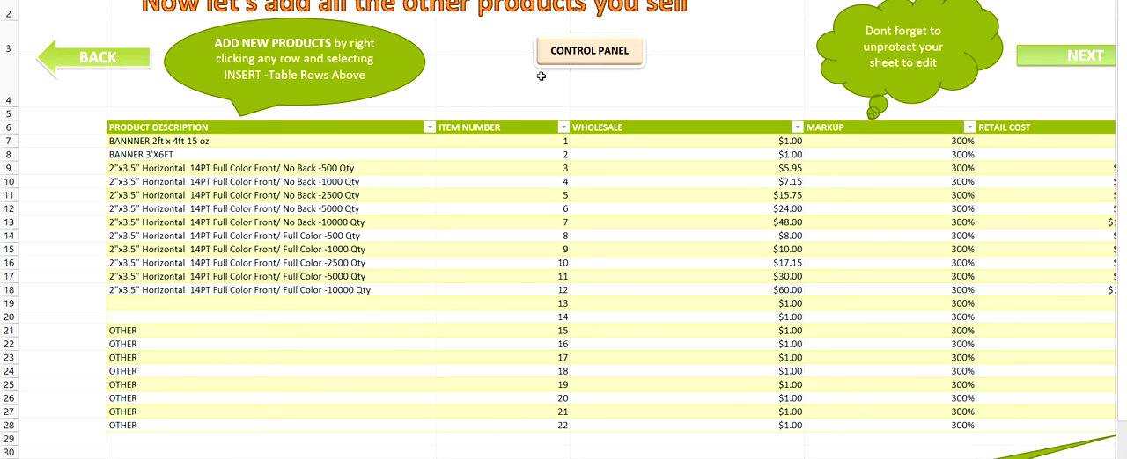
pyautogui.click(1049, 58)
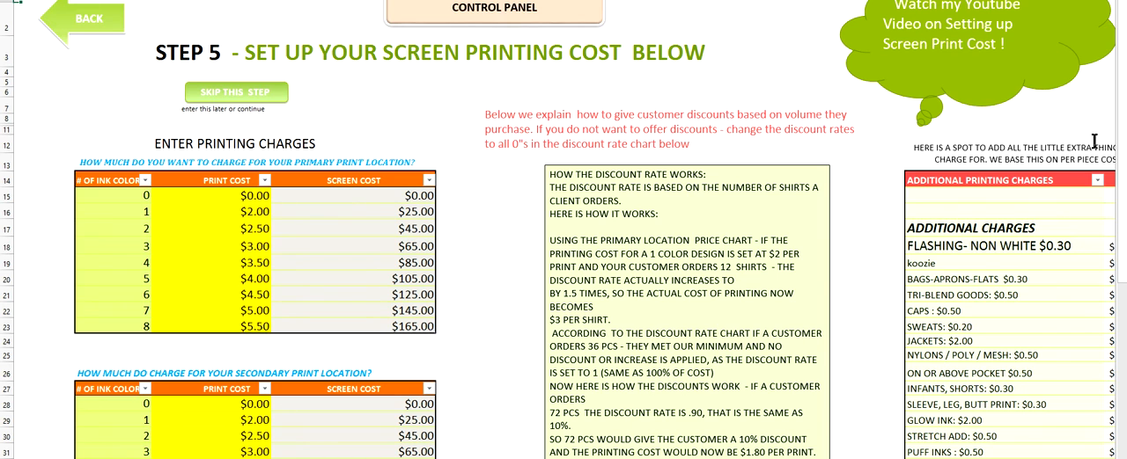
pyautogui.moveTo(1123, 154)
pyautogui.mouseDown()
pyautogui.moveTo(1123, 296)
pyautogui.moveTo(1123, 139)
pyautogui.moveTo(1123, 152)
pyautogui.mouseUp()
pyautogui.moveTo(1122, 335); pyautogui.dragTo(1122, 259)
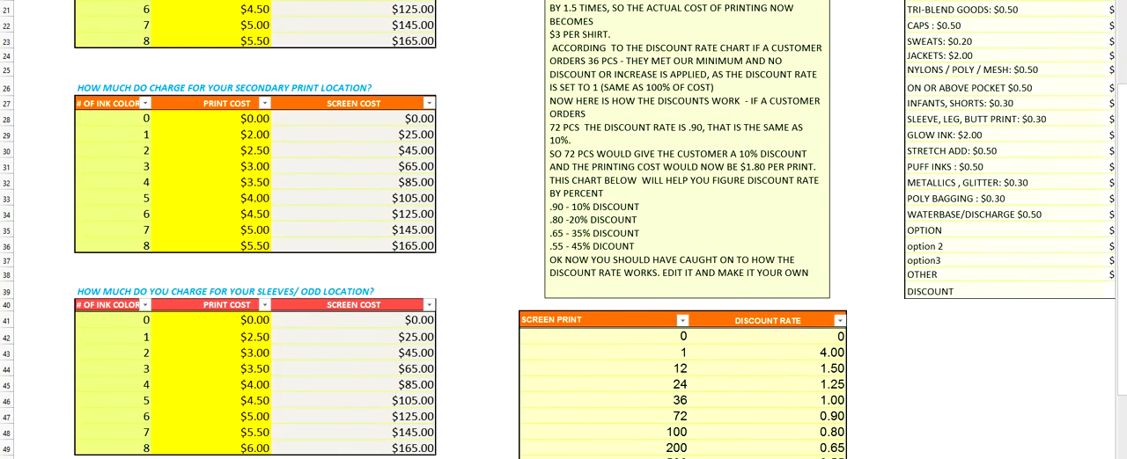
pyautogui.hscroll(4, 563, 230)
pyautogui.scroll(4, 563, 230)
pyautogui.scroll(-1, 563, 230)
pyautogui.scroll(3, 563, 230)
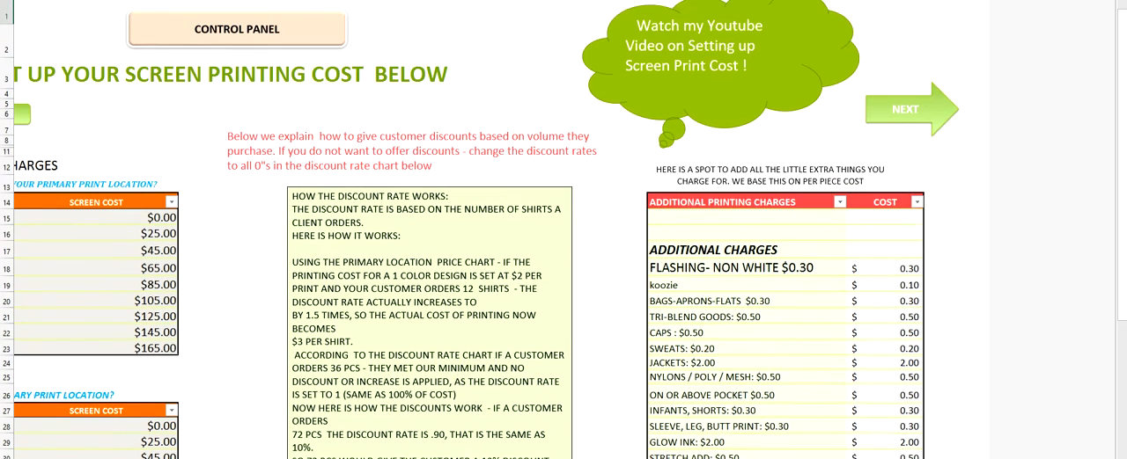
pyautogui.scroll(-1, 563, 229)
# Step: Go through the art charges, digital printing, delivery times and sales tax setup steps, and return to the control panel
pyautogui.click(910, 86)
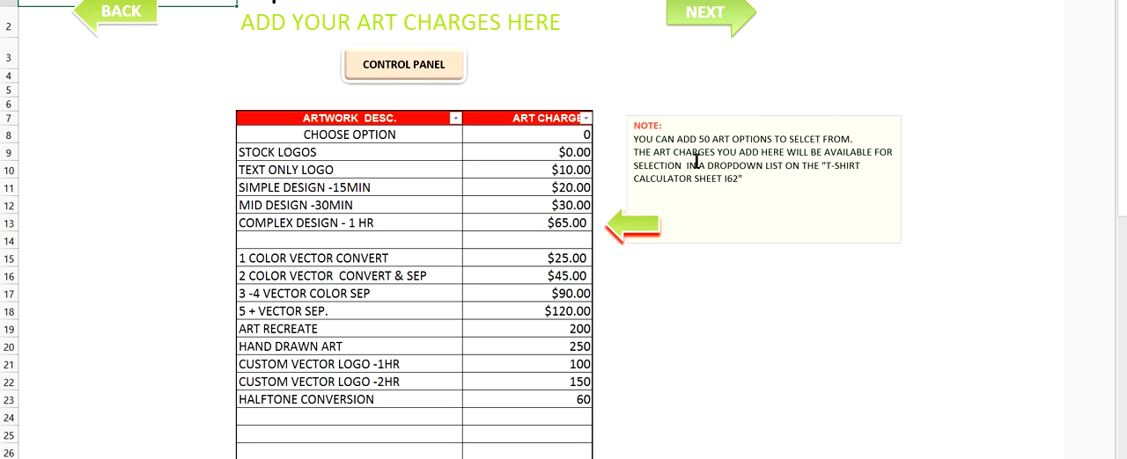
pyautogui.click(683, 12)
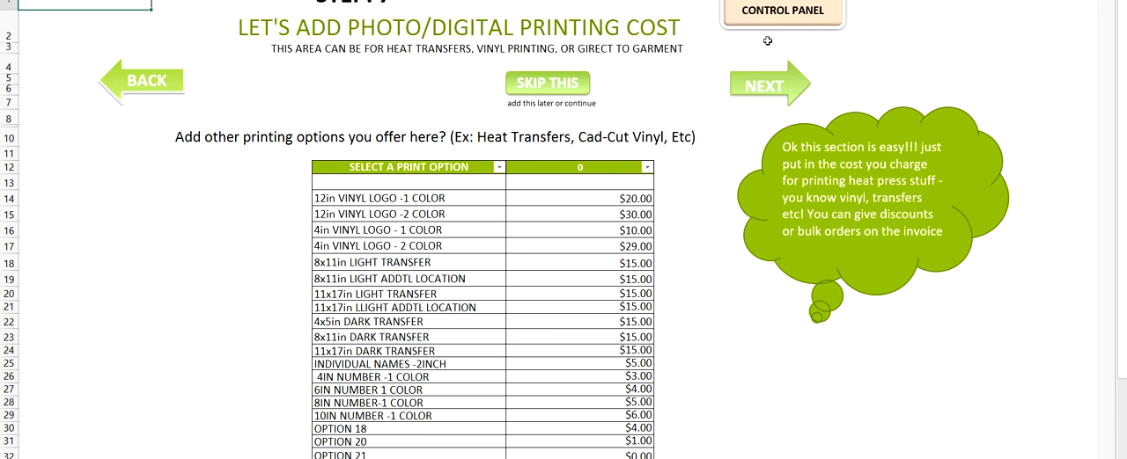
pyautogui.click(757, 85)
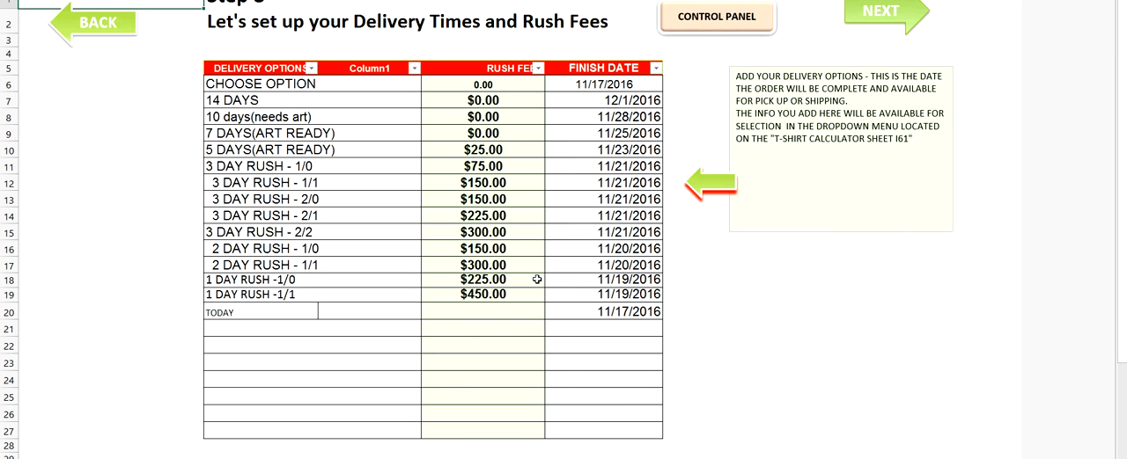
pyautogui.click(866, 6)
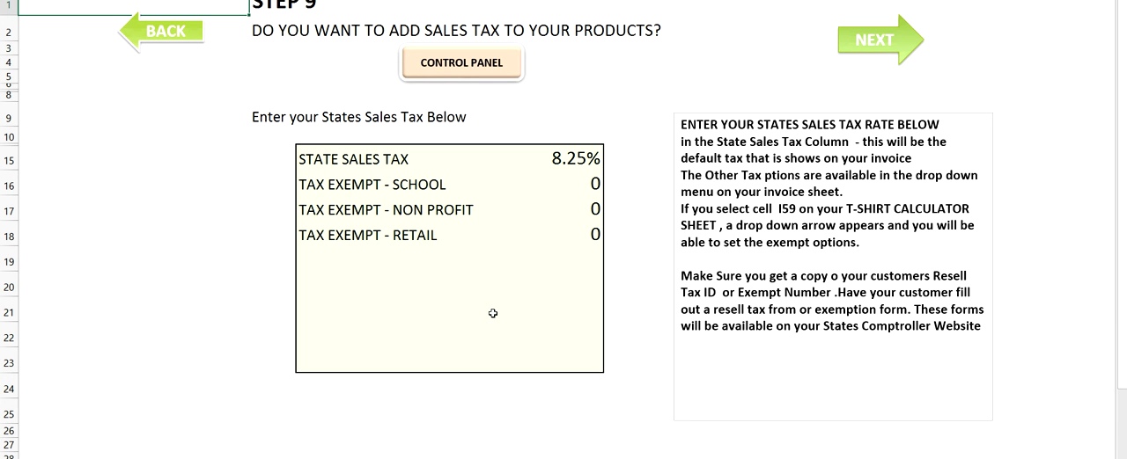
pyautogui.click(889, 37)
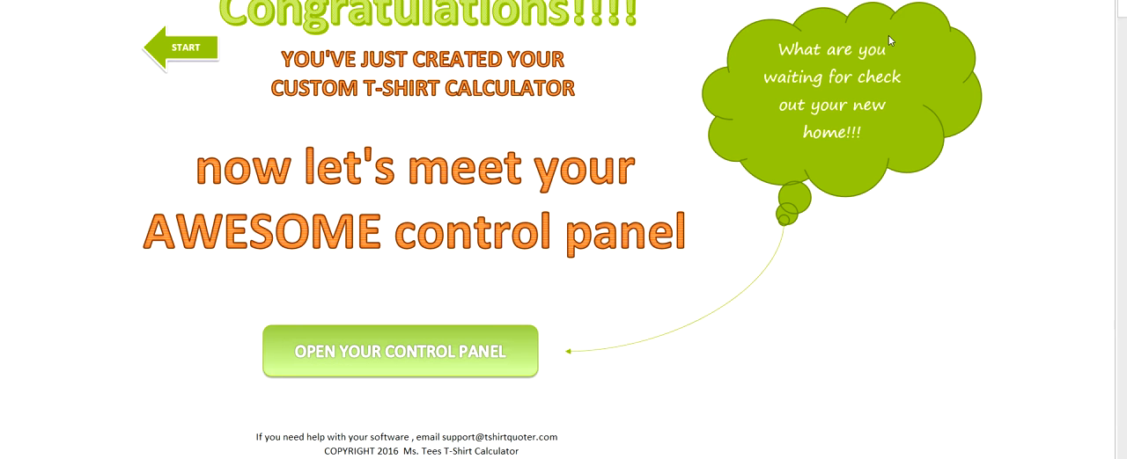
pyautogui.click(433, 354)
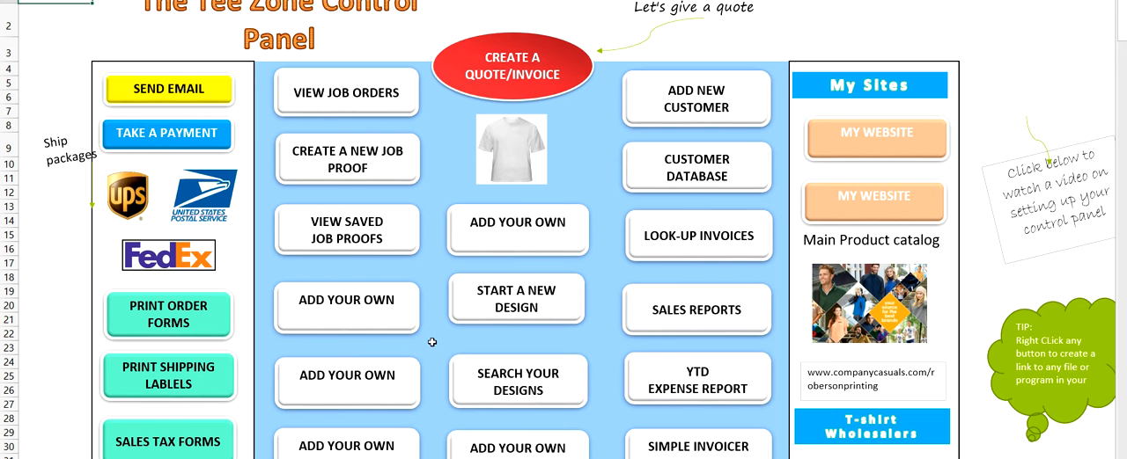
# Step: Start a quote/invoice, add a new customer with the company and contact name filled in, and close the customer form
pyautogui.click(526, 64)
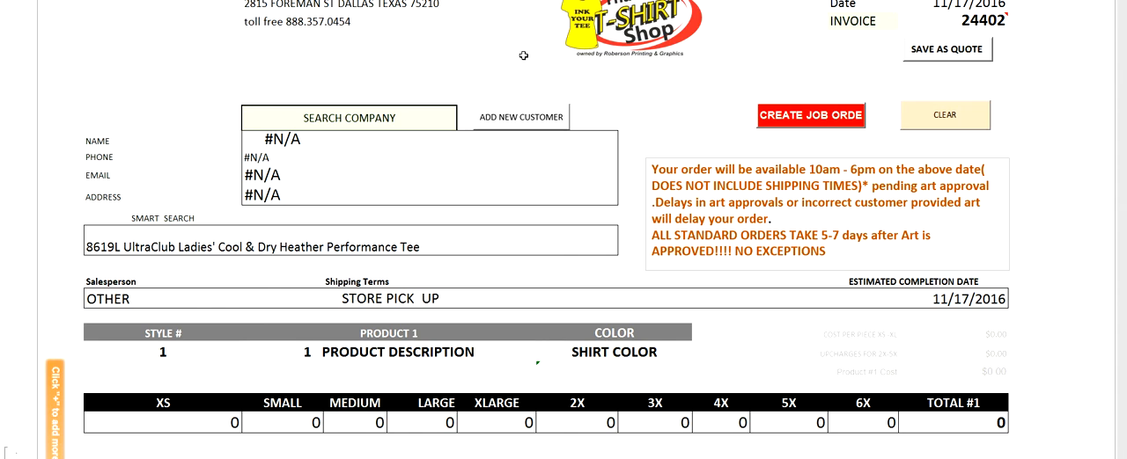
pyautogui.click(493, 119)
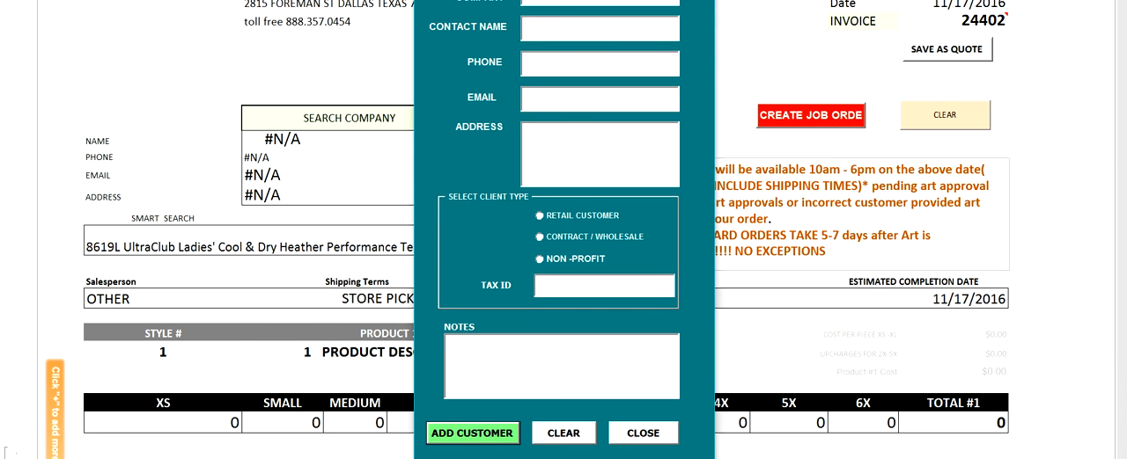
pyautogui.write('pam')
pyautogui.click(471, 434)
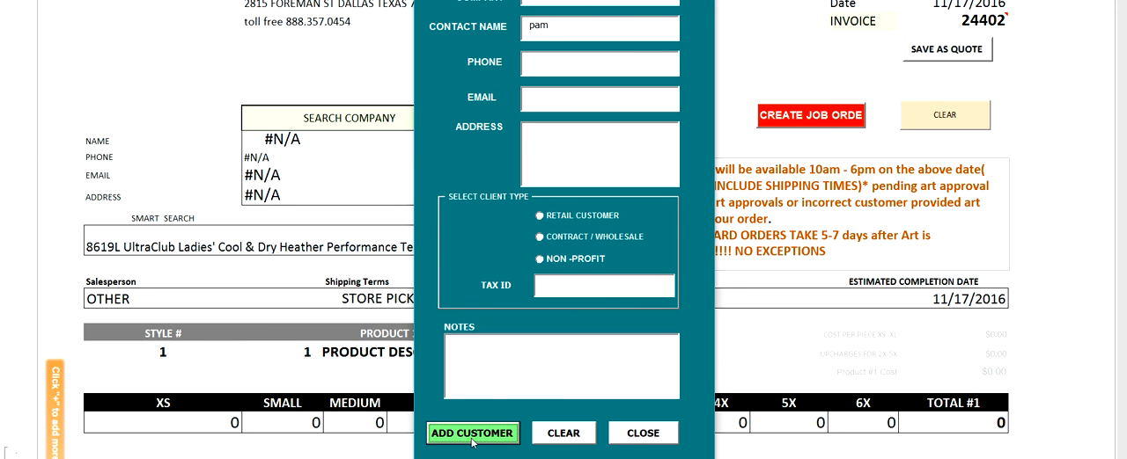
pyautogui.click(643, 433)
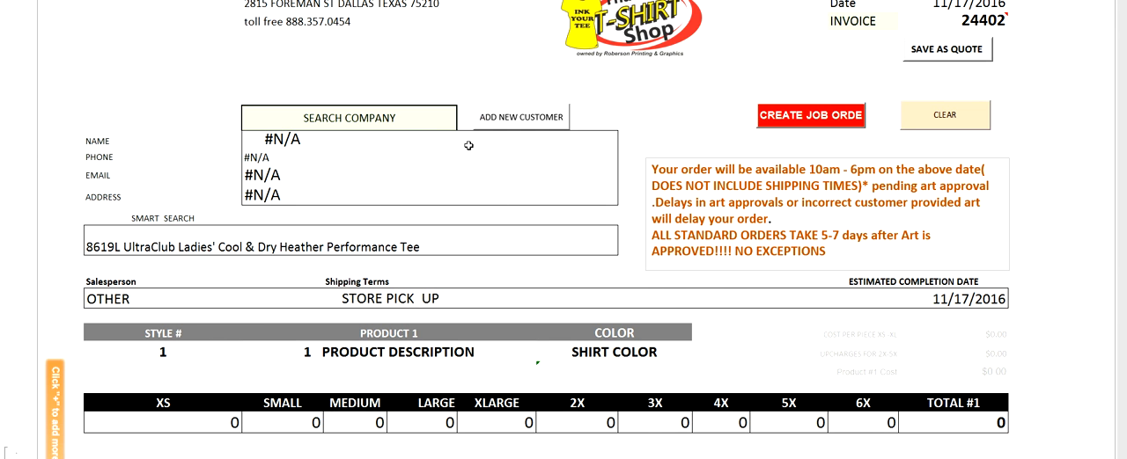
# Step: Select the newly added customer's company on the quote
pyautogui.click(431, 124)
pyautogui.click(462, 124)
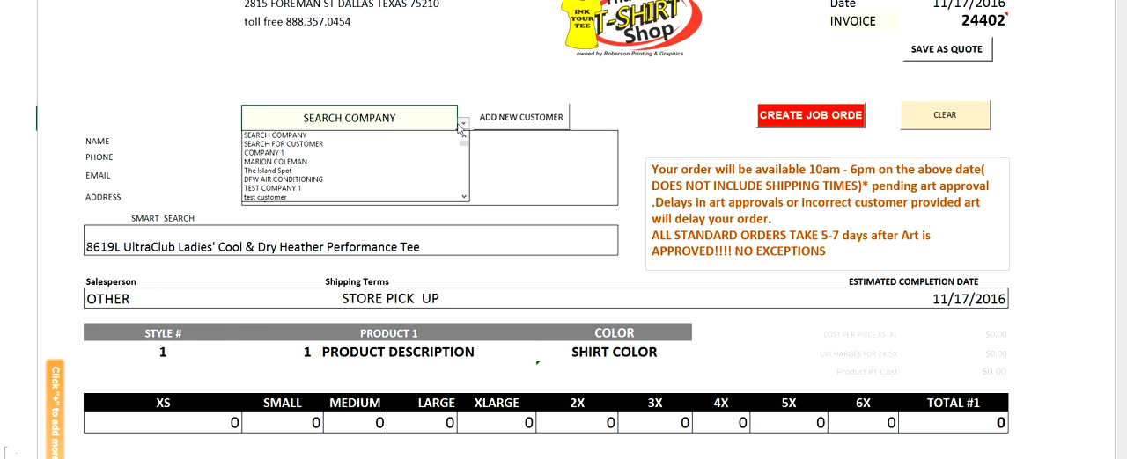
pyautogui.click(467, 198)
pyautogui.click(464, 198)
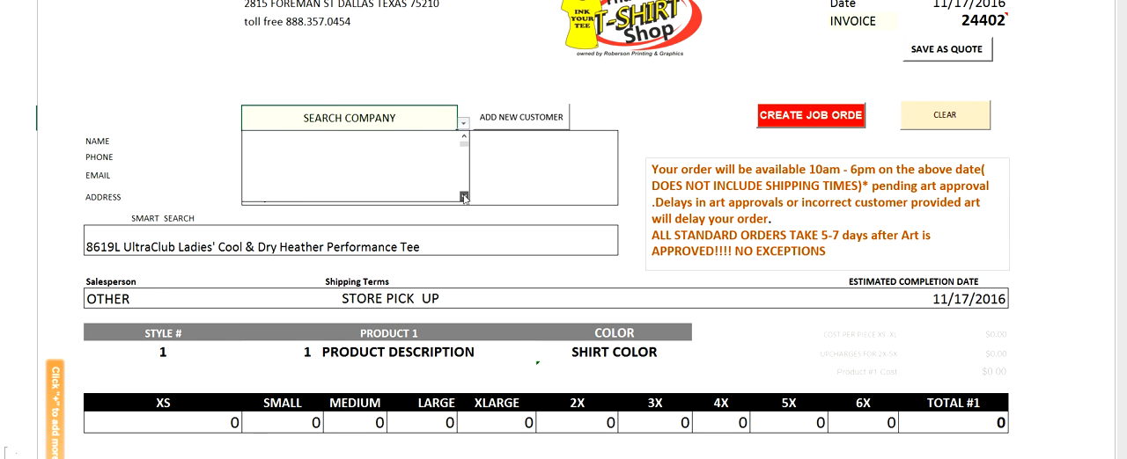
pyautogui.click(464, 137)
pyautogui.scroll(3, 295, 176)
pyautogui.click(295, 162)
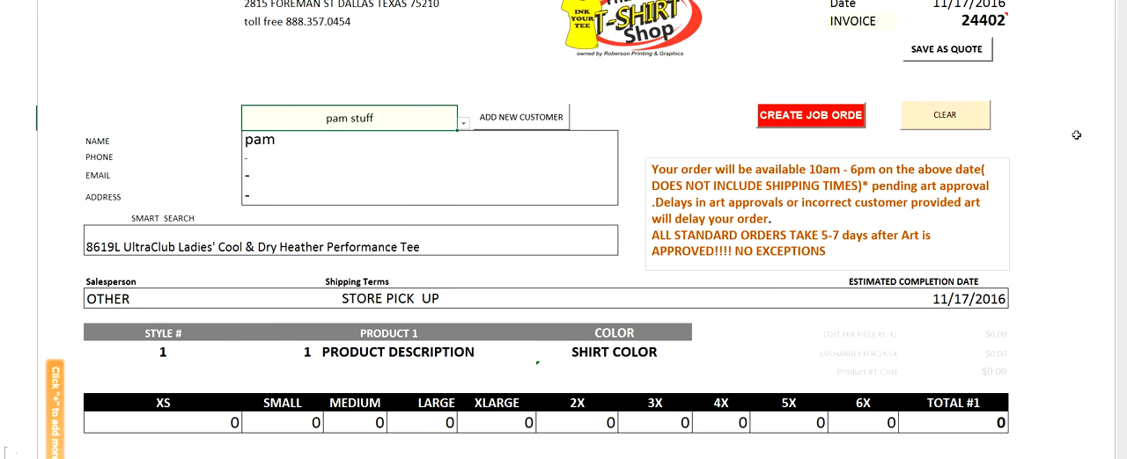
# Step: Set product 1's style number to g500
pyautogui.moveTo(1123, 2); pyautogui.dragTo(1123, 2)
pyautogui.click(207, 356)
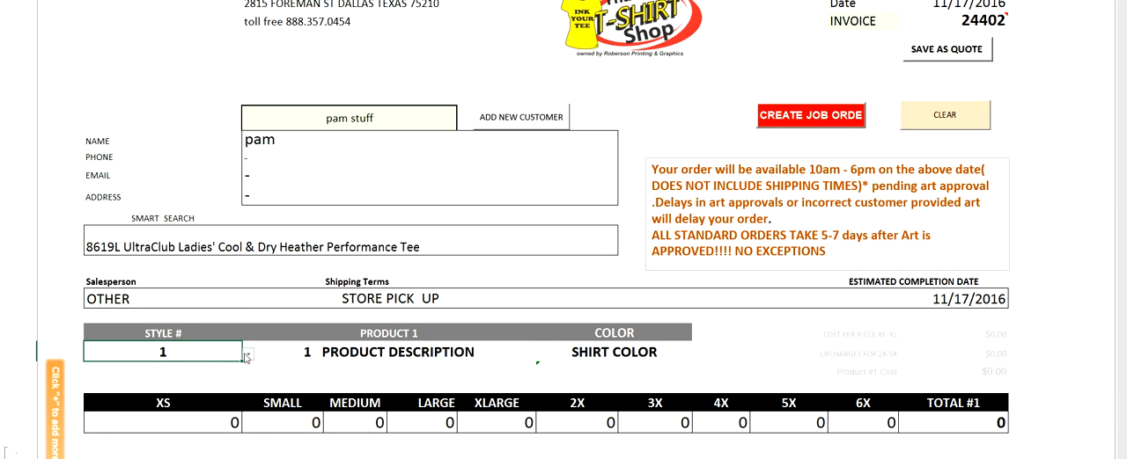
pyautogui.click(247, 356)
pyautogui.click(248, 356)
pyautogui.write('g500')
pyautogui.press('Return')
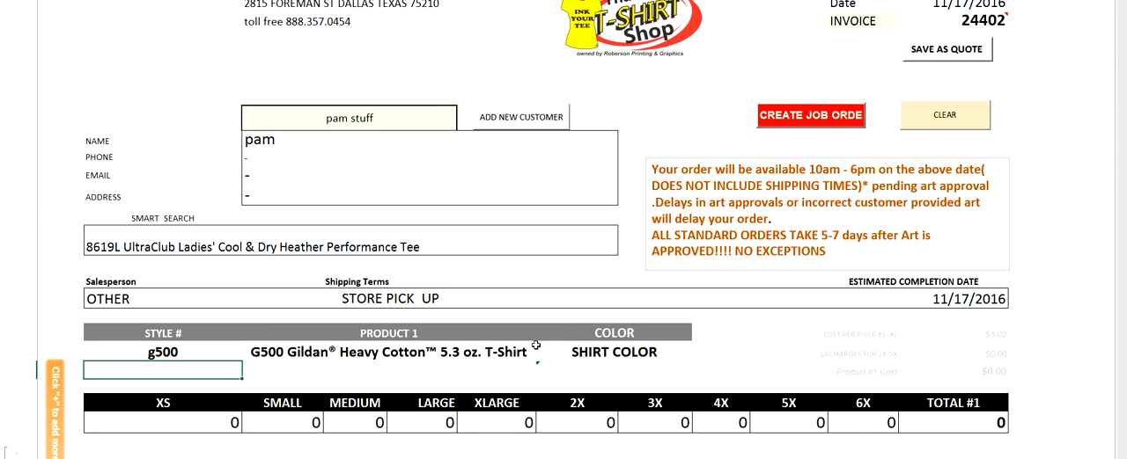
# Step: Run a smart search for baseball and look through the matching products
pyautogui.click(165, 246)
pyautogui.press('BackSpace')
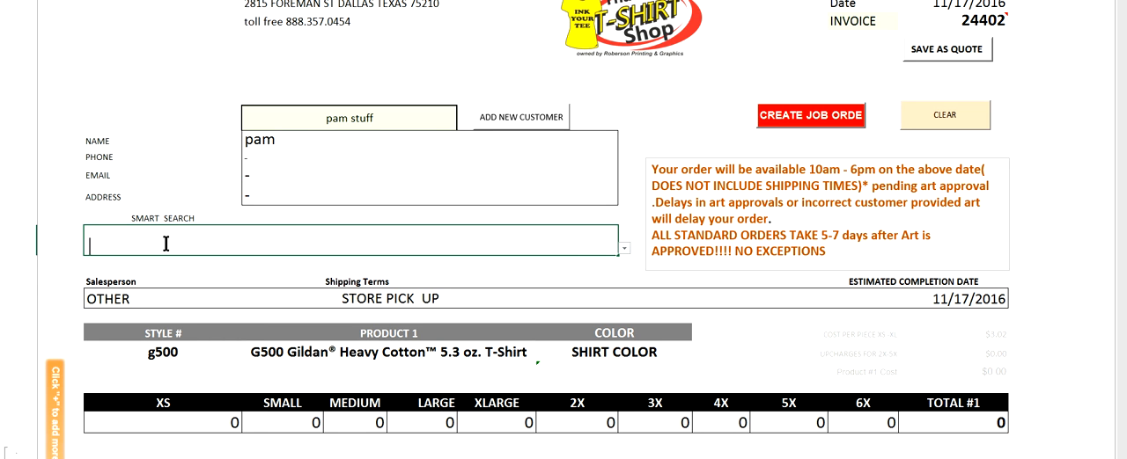
pyautogui.write('ba')
pyautogui.write('sebal')
pyautogui.write('l')
pyautogui.click(94, 248)
pyautogui.write('a')
pyautogui.click(624, 250)
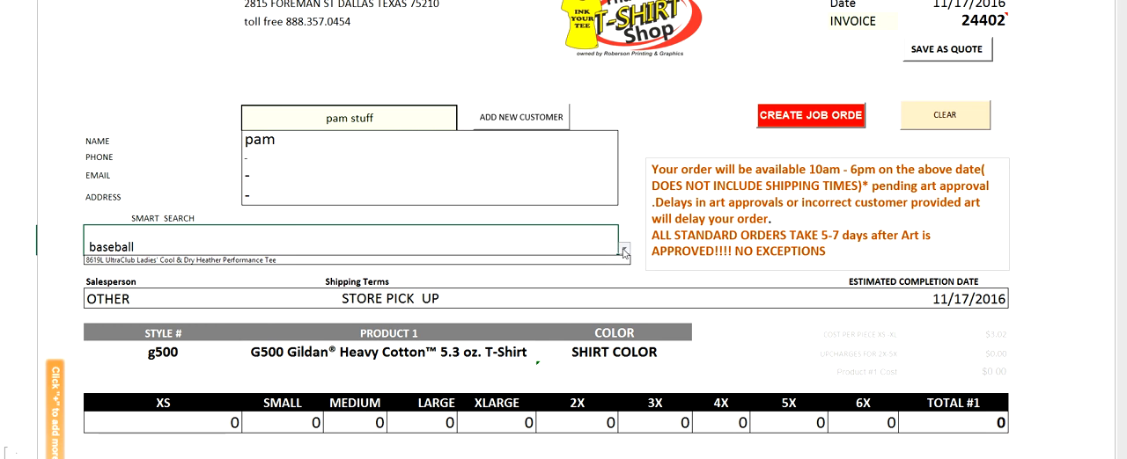
pyautogui.click(623, 250)
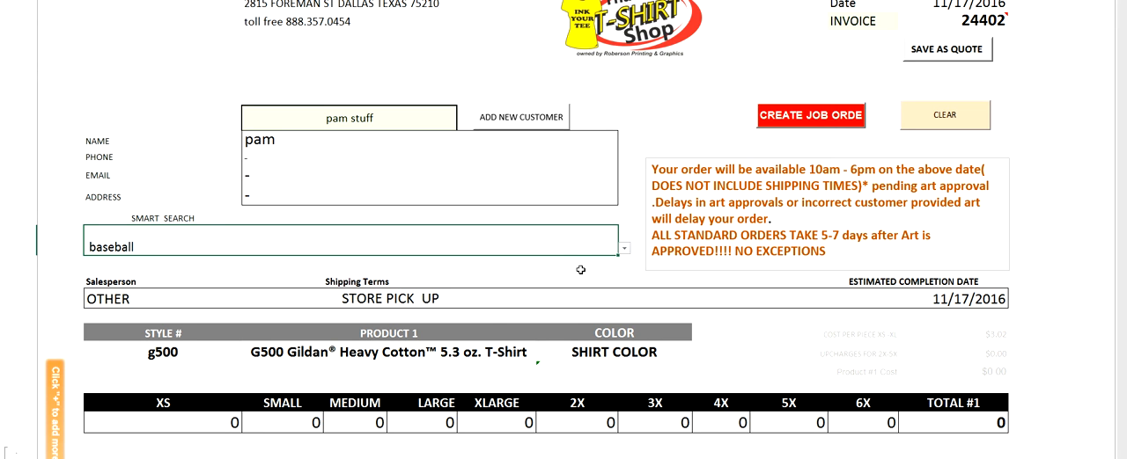
pyautogui.click(624, 250)
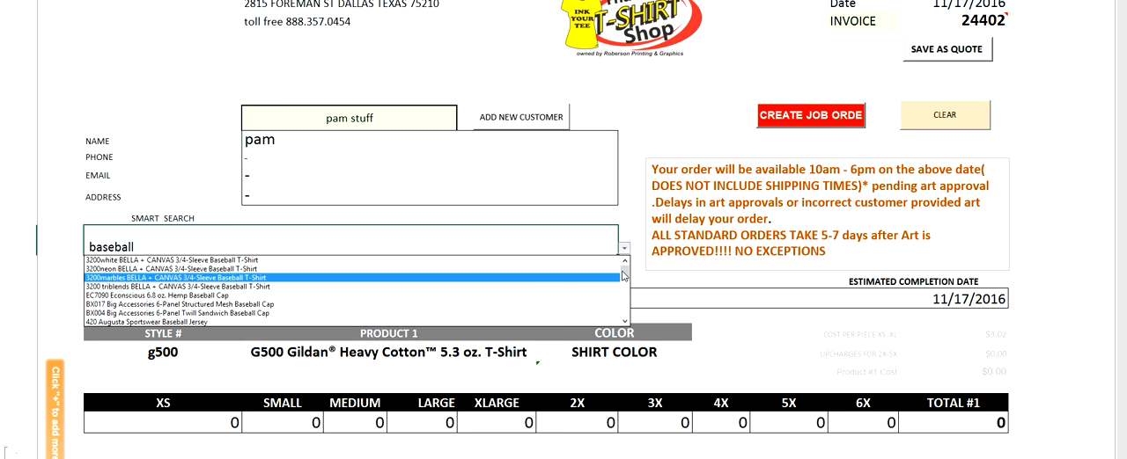
pyautogui.moveTo(621, 277); pyautogui.dragTo(624, 320)
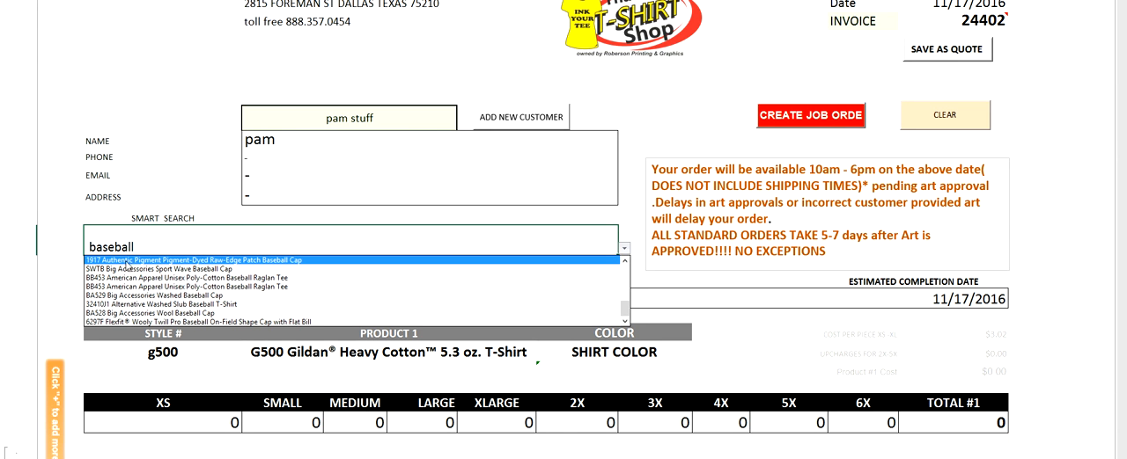
# Step: Set product 1's style number to 1917
pyautogui.click(133, 345)
pyautogui.click(138, 351)
pyautogui.write('1')
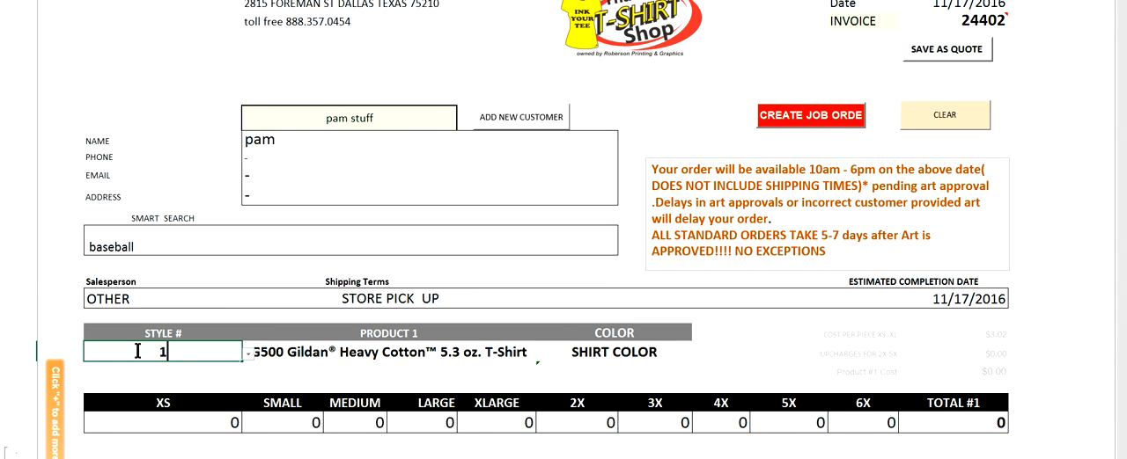
pyautogui.write('917')
pyautogui.press('Return')
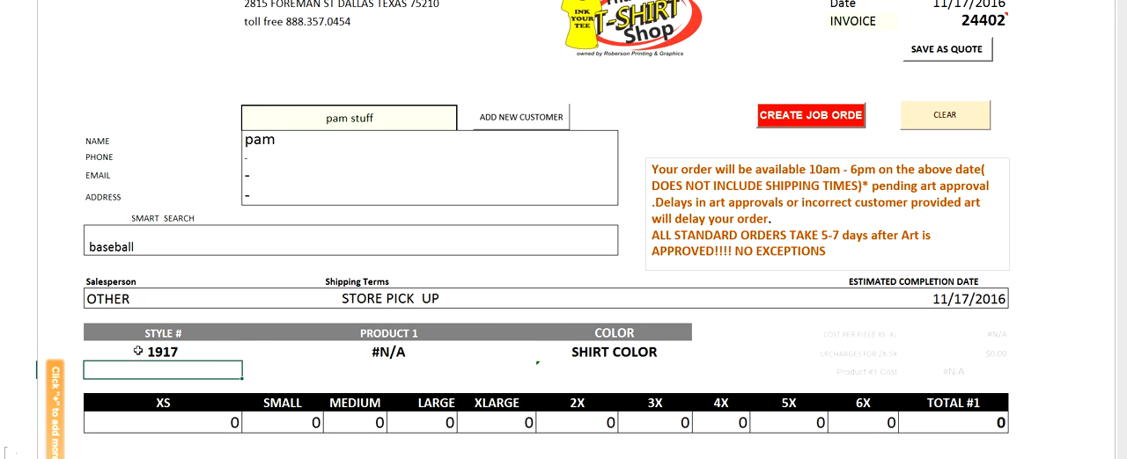
pyautogui.click(207, 350)
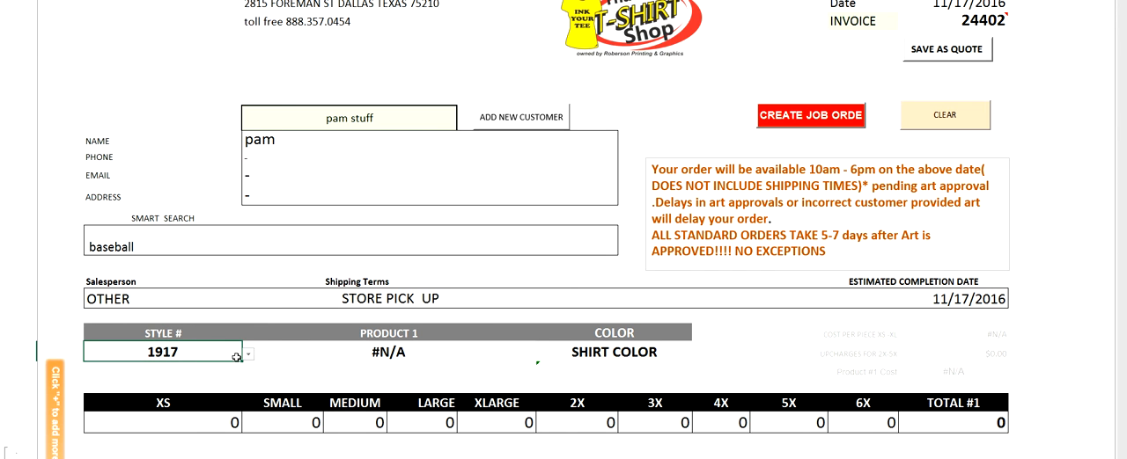
# Step: Choose style 1917 from product 1's style list and set its color to ANTIQUE ORANGE
pyautogui.click(249, 355)
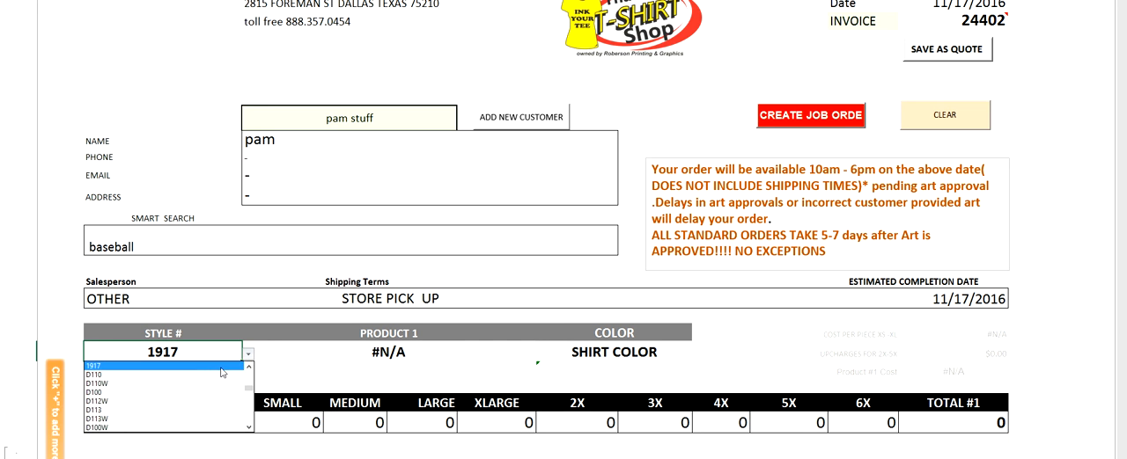
pyautogui.click(220, 367)
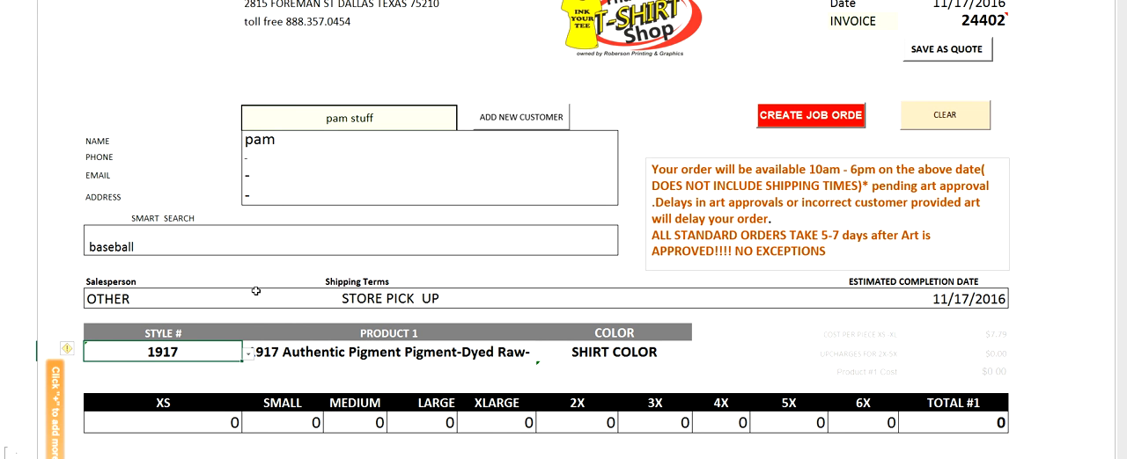
pyautogui.click(286, 370)
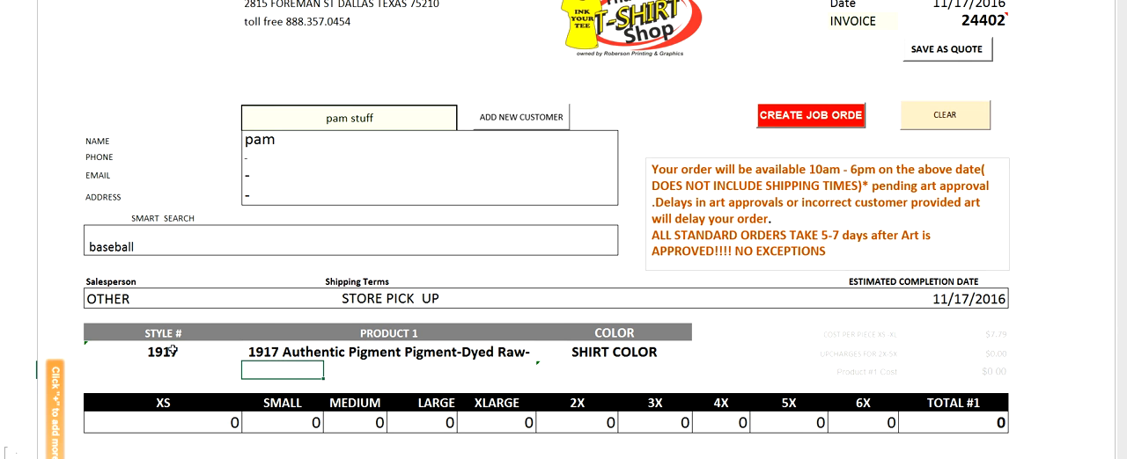
pyautogui.click(626, 356)
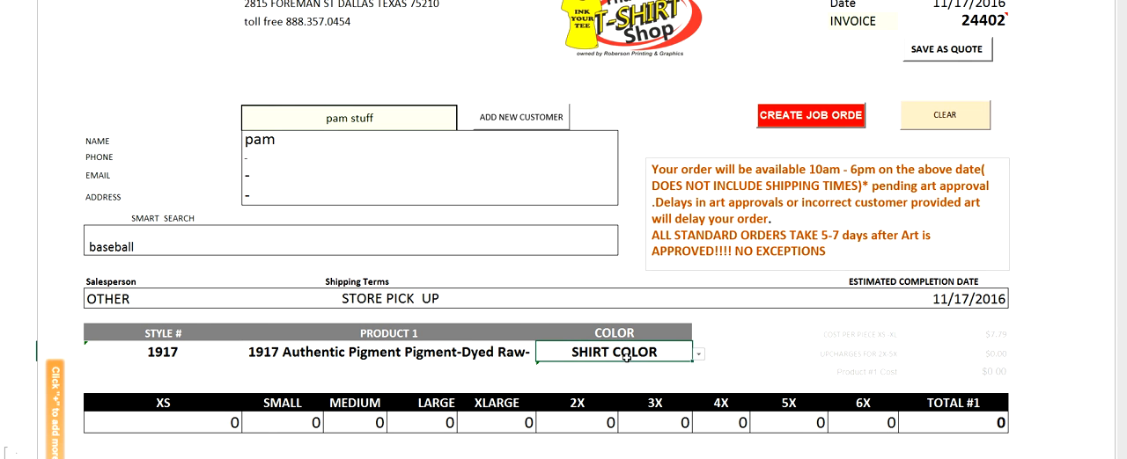
pyautogui.click(699, 356)
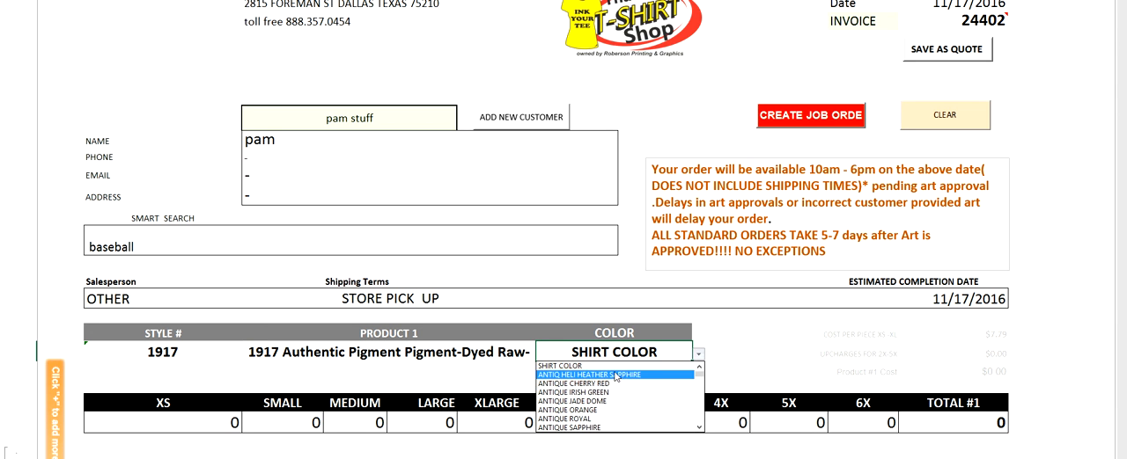
pyautogui.click(609, 410)
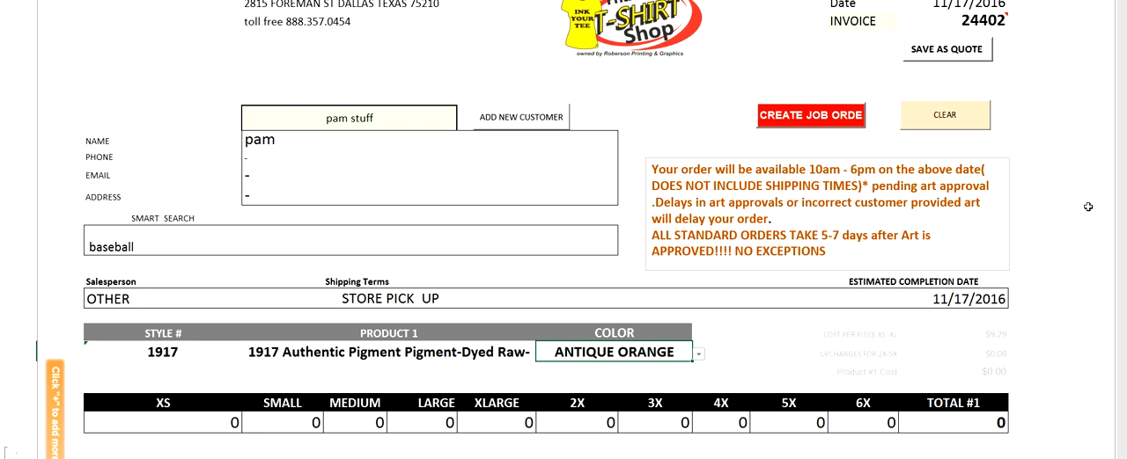
# Step: Enter product 1's quantities as 12 in size SMALL and 2 in size 2X
pyautogui.scroll(-4, 1088, 207)
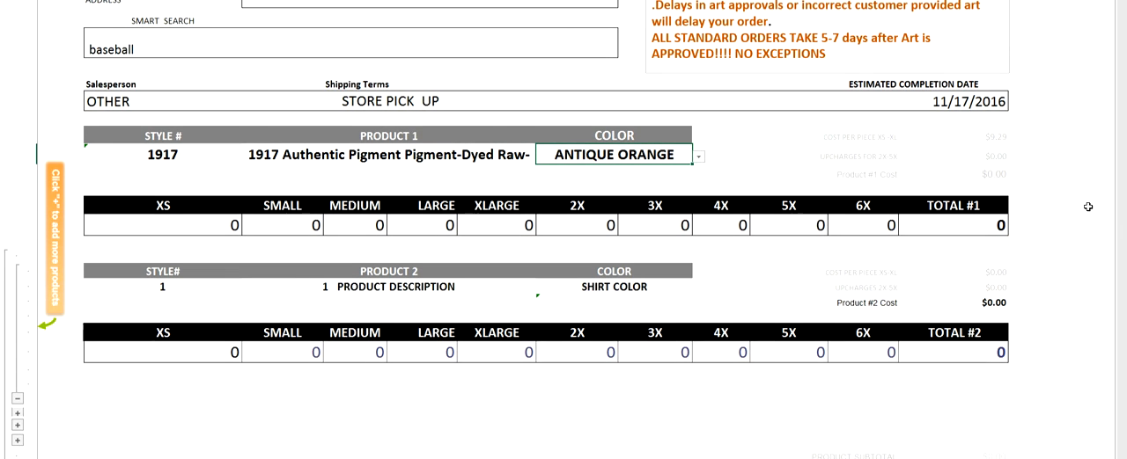
pyautogui.scroll(1, 1088, 207)
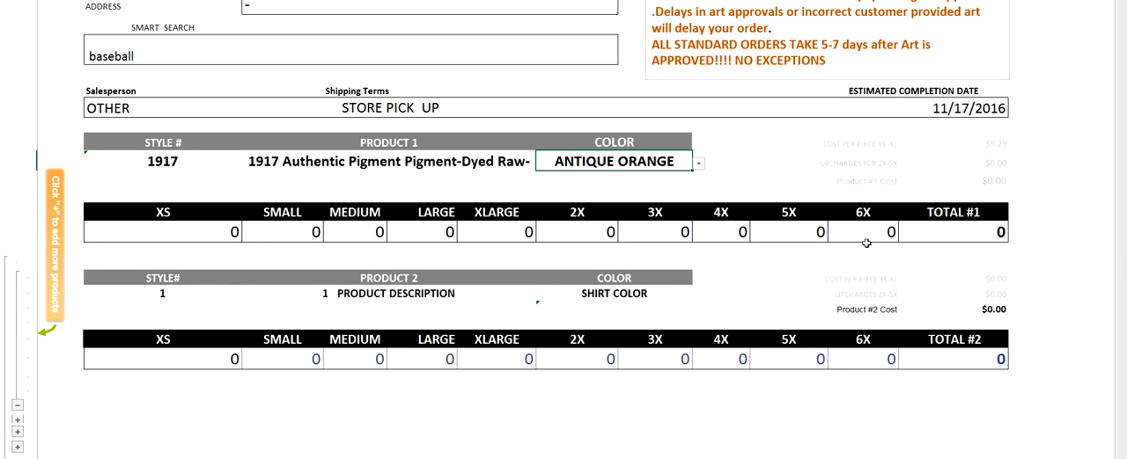
pyautogui.click(277, 232)
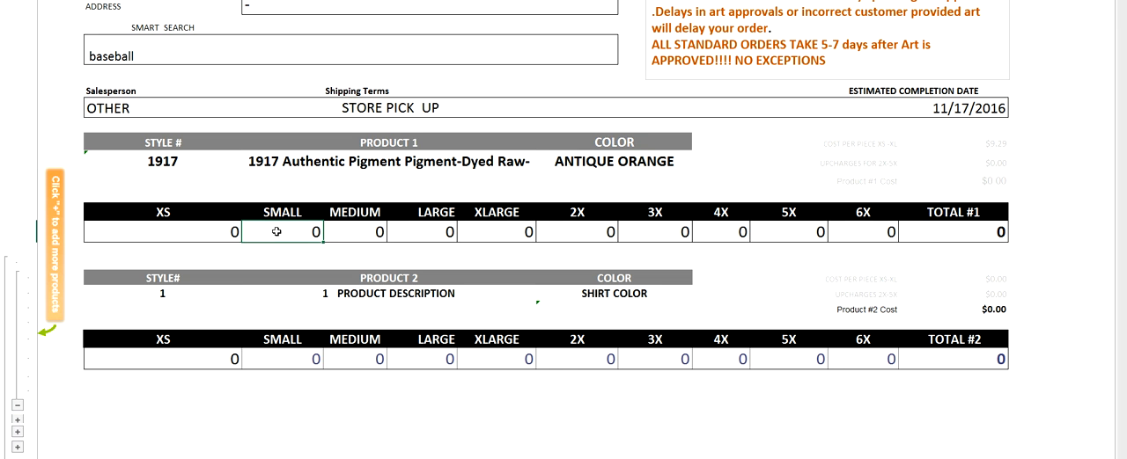
pyautogui.write('12')
pyautogui.press('Tab')
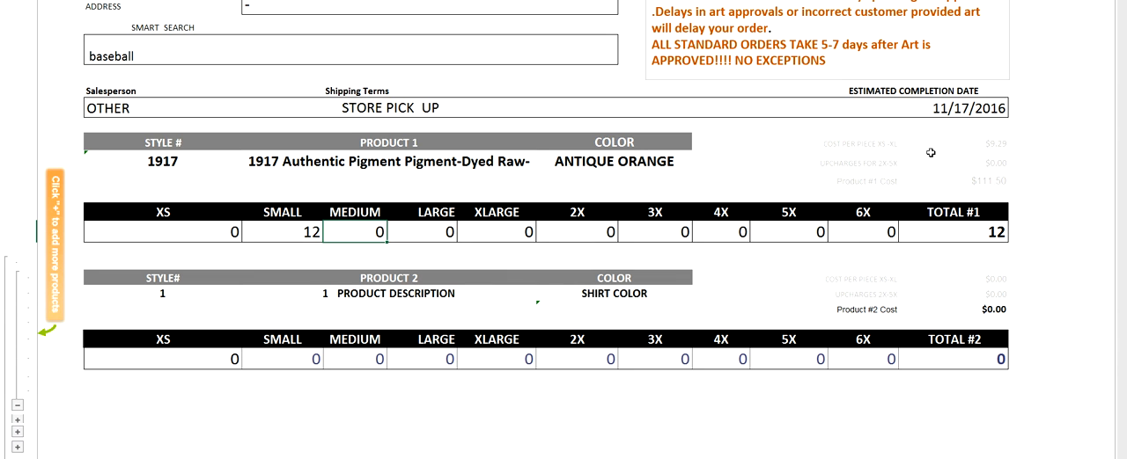
pyautogui.click(593, 225)
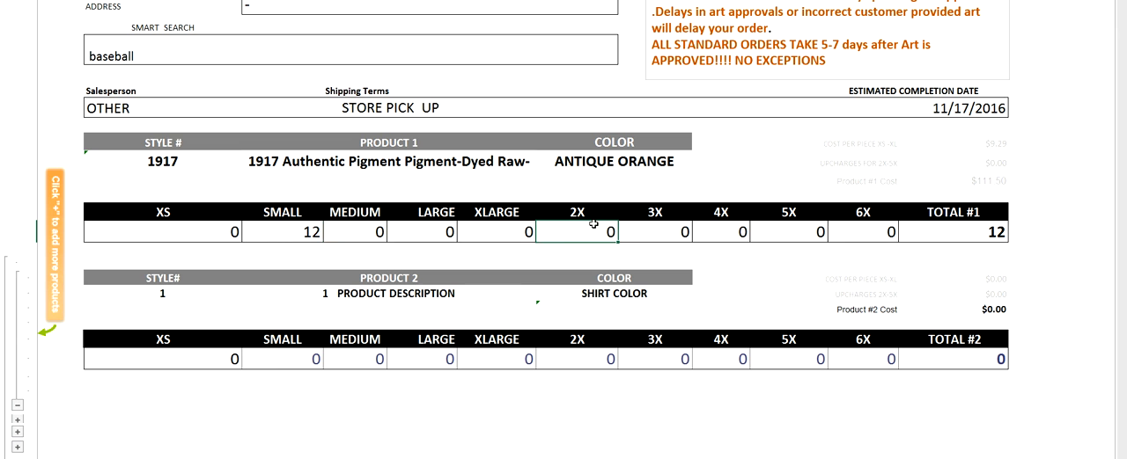
pyautogui.write('2')
pyautogui.press('Tab')
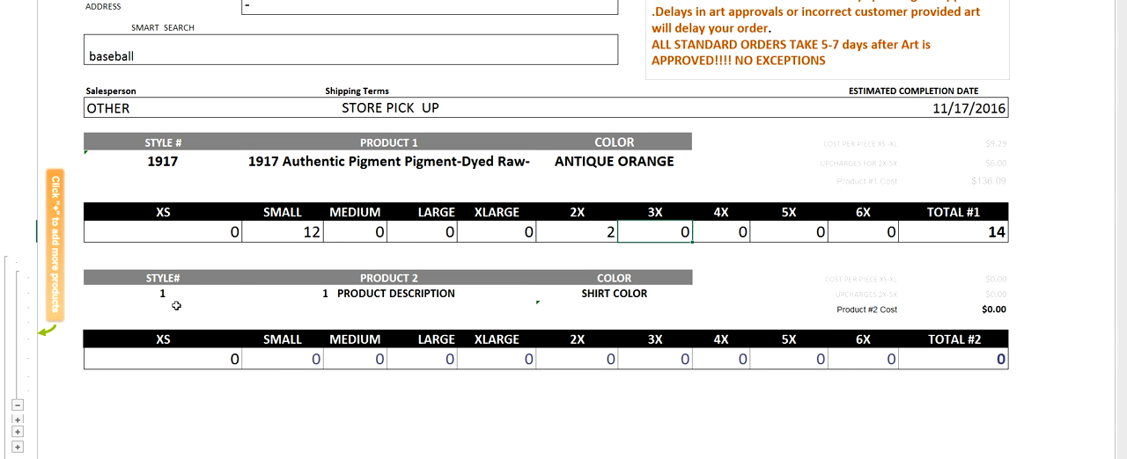
# Step: Set product 2's style number to g500 and its color to black
pyautogui.click(162, 296)
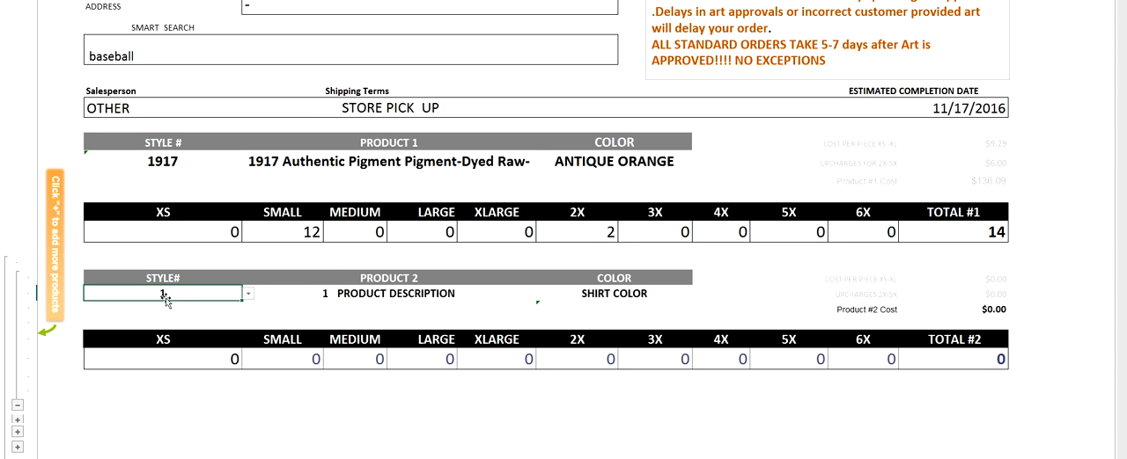
pyautogui.write('g500')
pyautogui.press('Return')
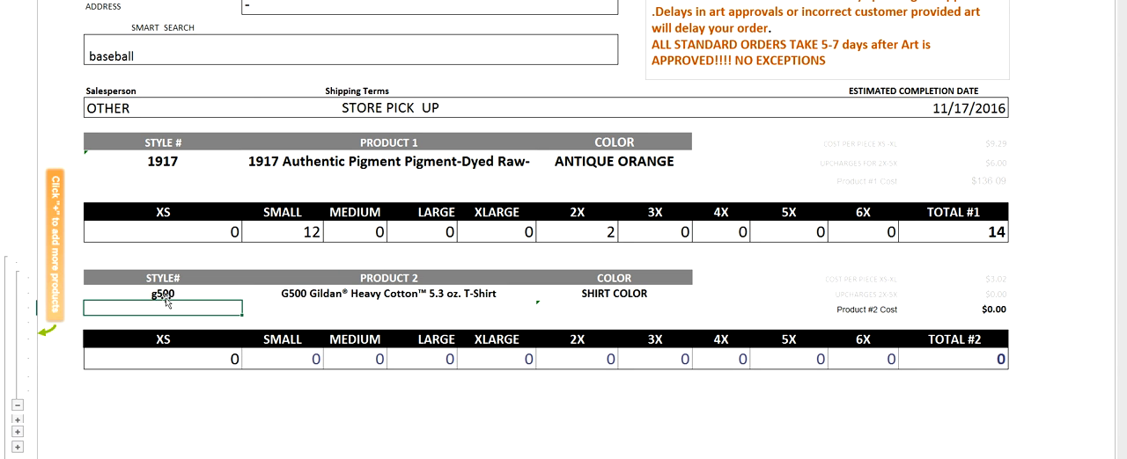
pyautogui.click(599, 294)
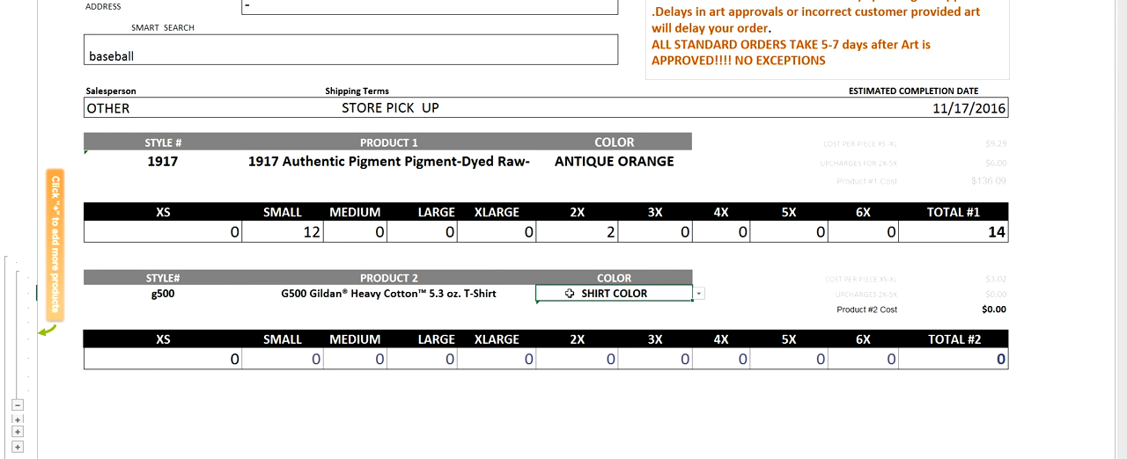
pyautogui.write('black')
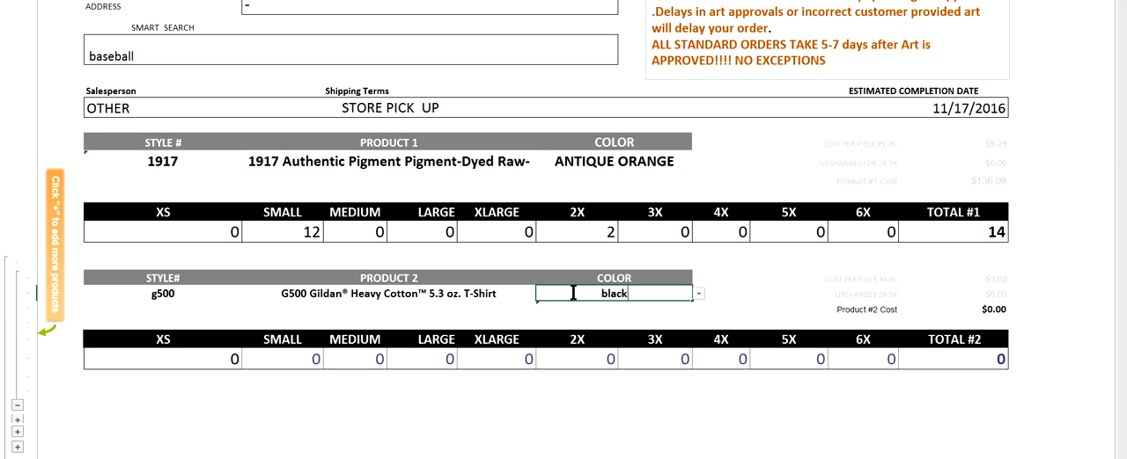
pyautogui.press('Return')
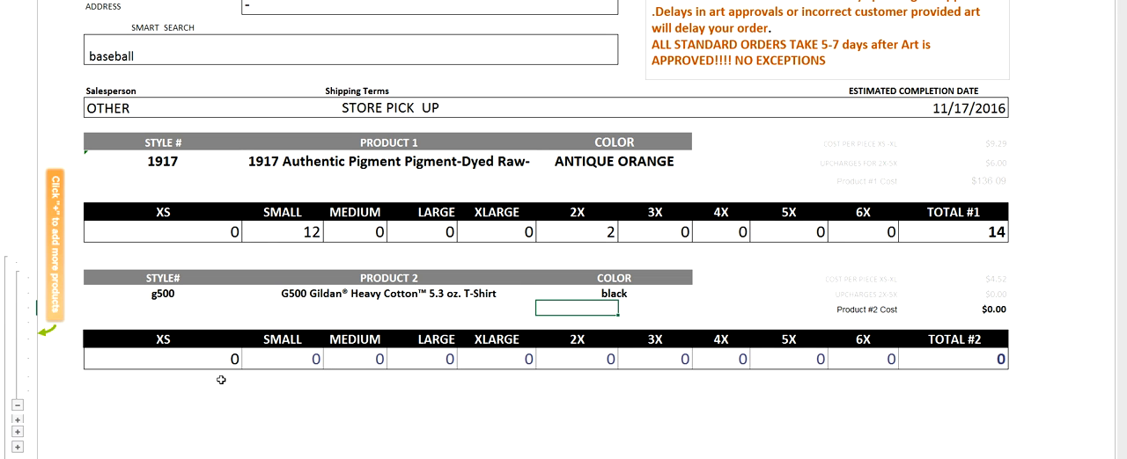
# Step: Enter a quantity of 12 in size SMALL for product 2
pyautogui.click(293, 353)
pyautogui.write('12')
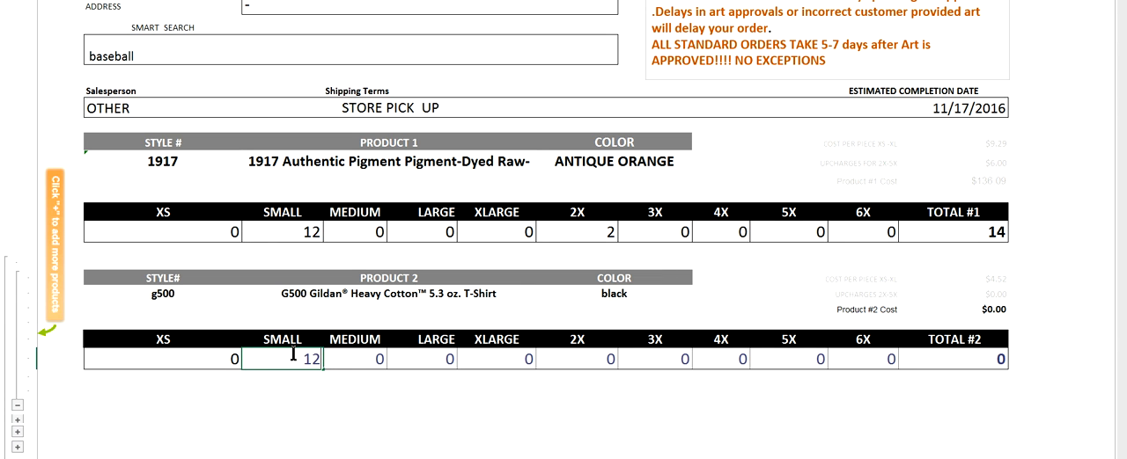
pyautogui.press('Return')
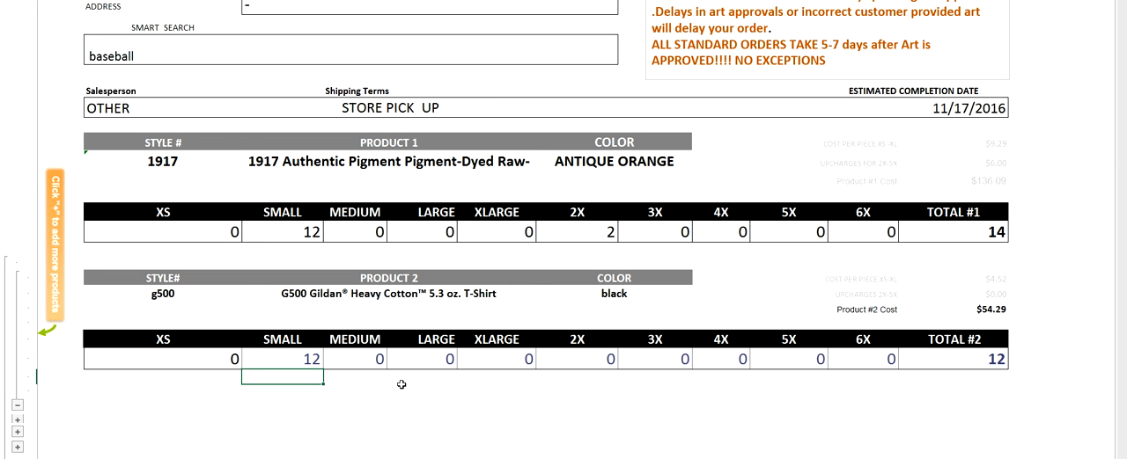
# Step: Expand the hidden product 3 section of the quote and collapse it again
pyautogui.scroll(-5, 1045, 252)
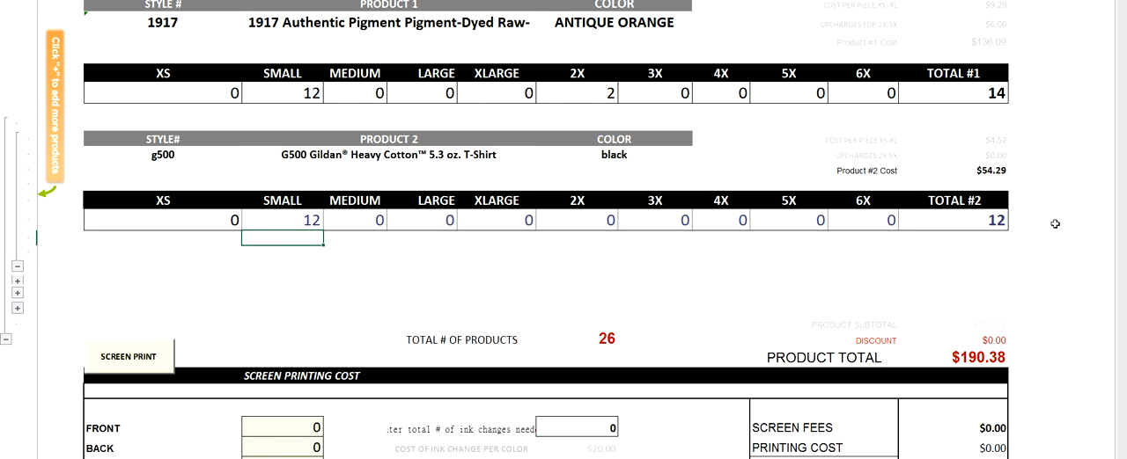
pyautogui.click(17, 282)
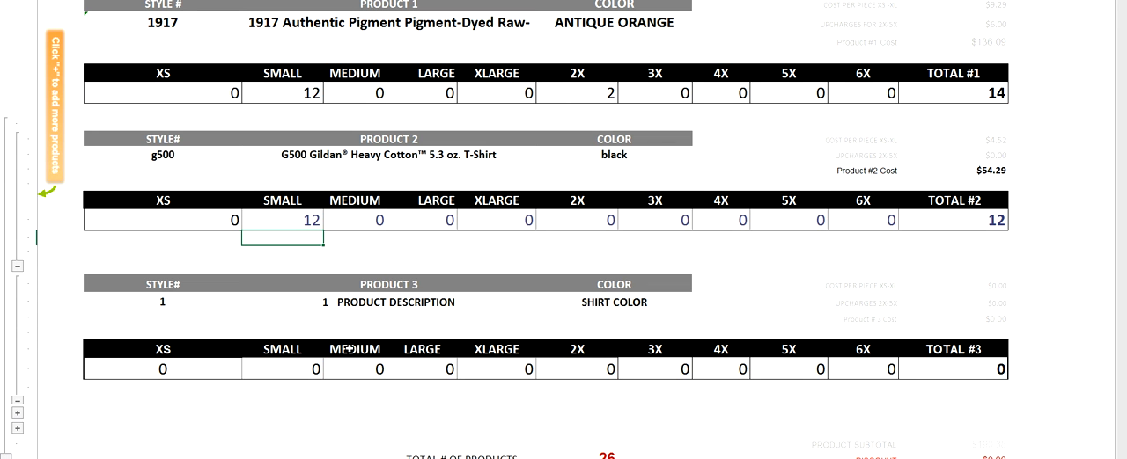
pyautogui.click(18, 407)
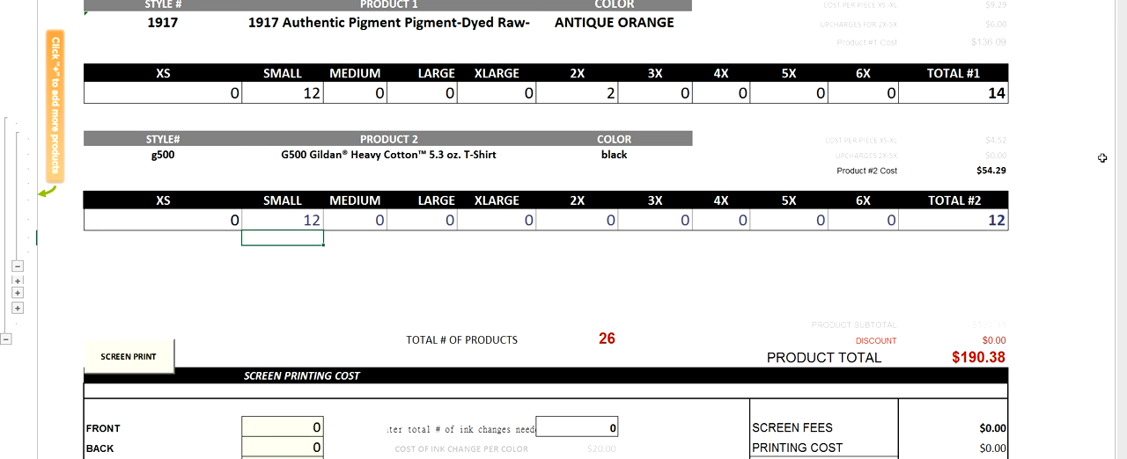
# Step: Set the FRONT entry in the screen printing cost section to 2
pyautogui.scroll(-3, 1102, 158)
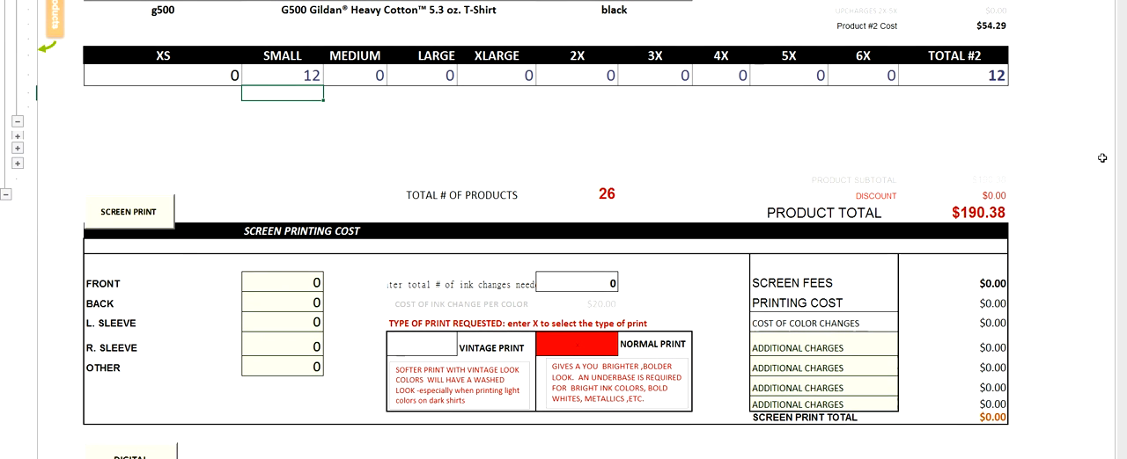
pyautogui.scroll(-3, 546, 229)
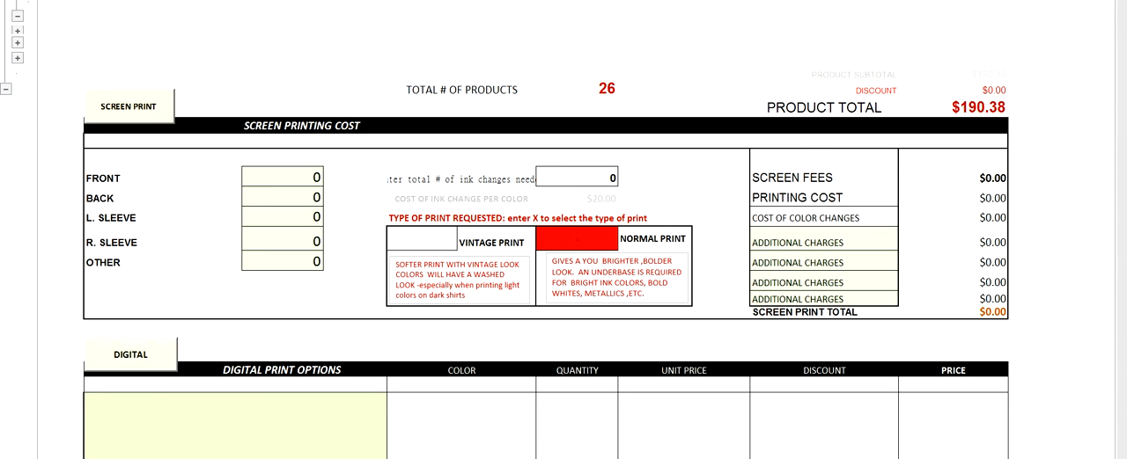
pyautogui.click(304, 175)
pyautogui.write('2')
pyautogui.press('Return')
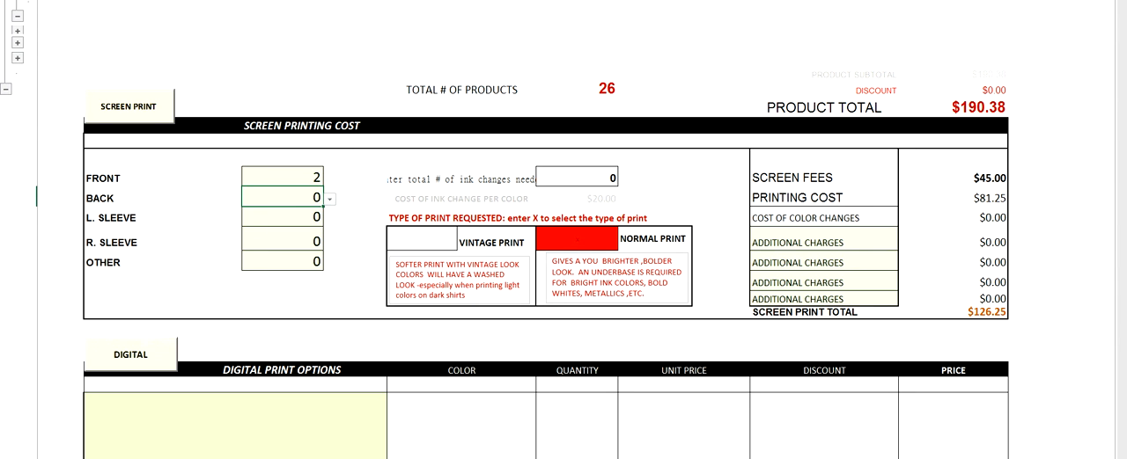
# Step: Set the total number of ink changes needed for the screen print to 1
pyautogui.scroll(10, 546, 264)
pyautogui.scroll(-8, 546, 264)
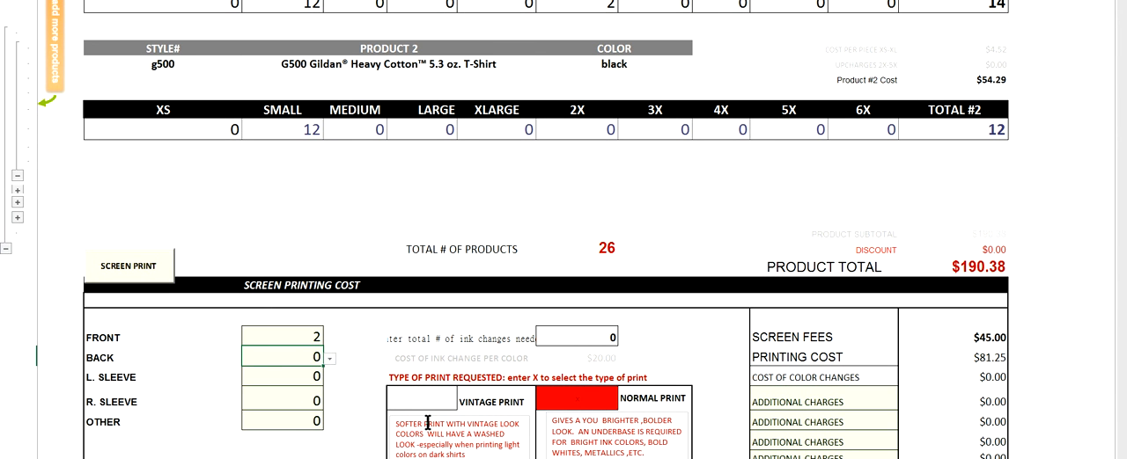
pyautogui.scroll(-1, 428, 423)
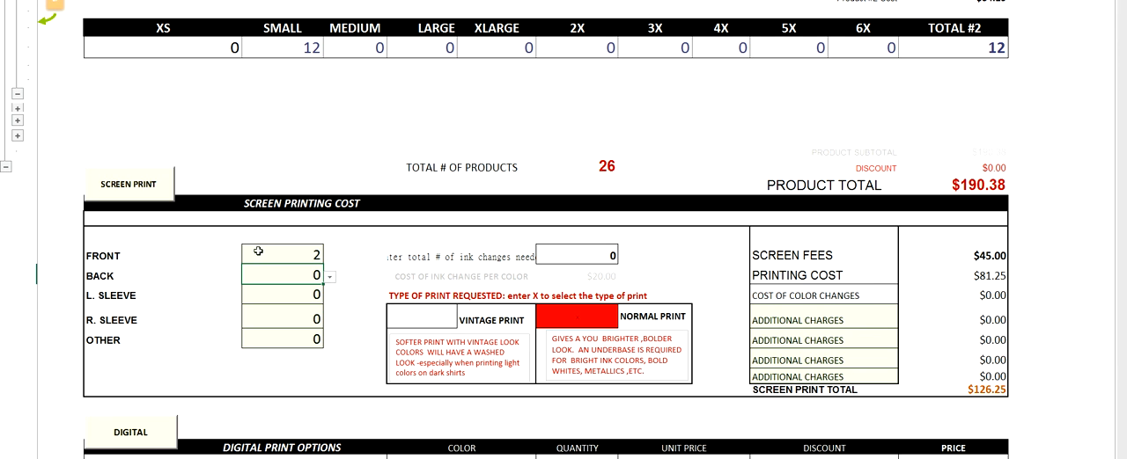
pyautogui.click(568, 260)
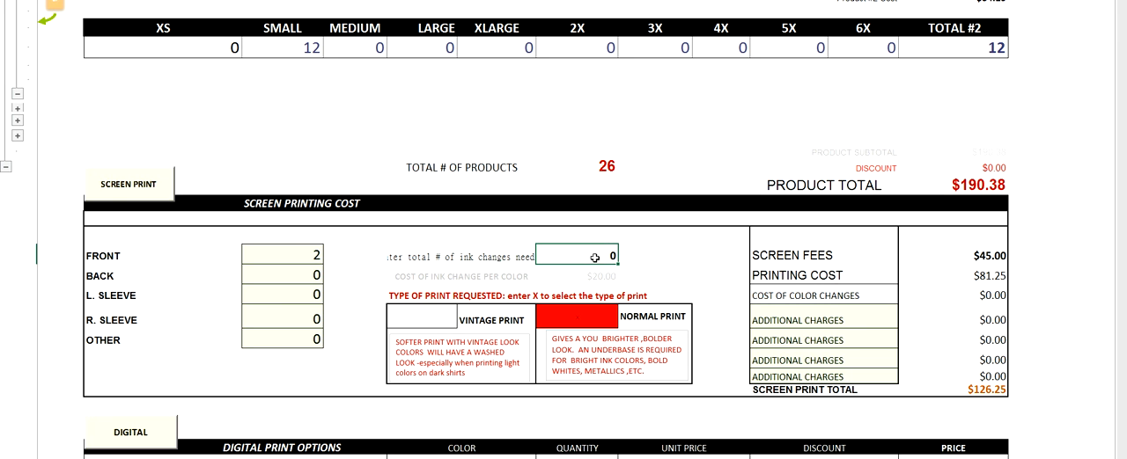
pyautogui.write('1')
pyautogui.press('Return')
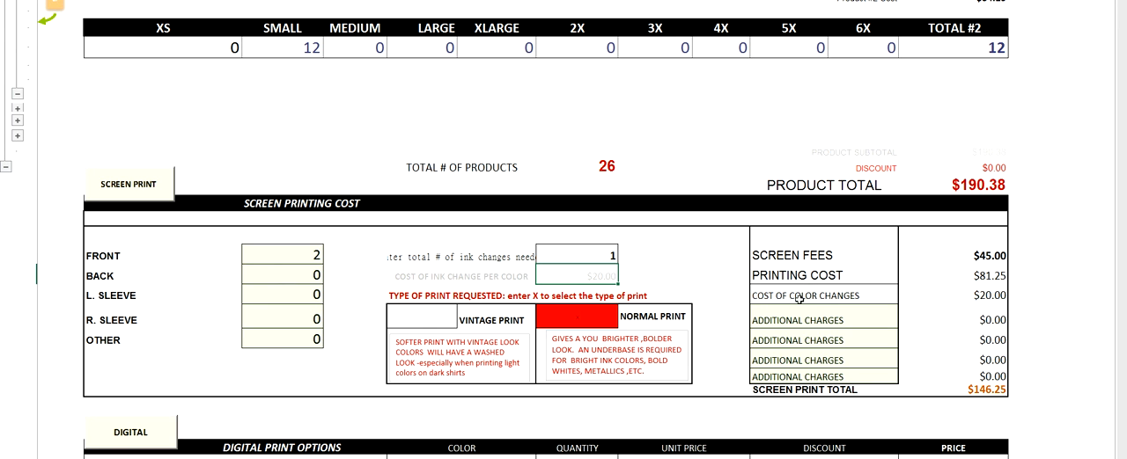
# Step: Set the first additional charge of the screen print to GLOW INK: $2.00
pyautogui.click(852, 322)
pyautogui.click(904, 323)
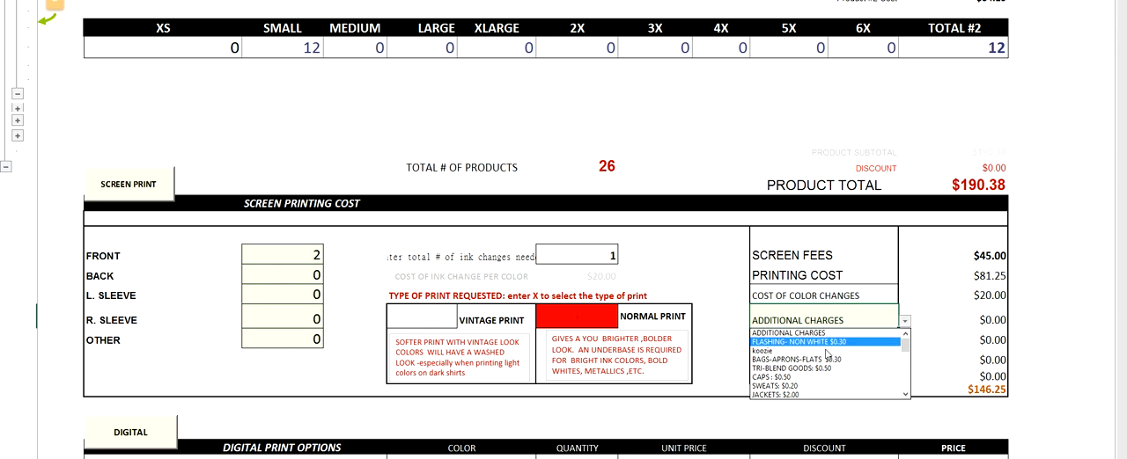
pyautogui.scroll(-2, 905, 394)
pyautogui.scroll(-2, 906, 394)
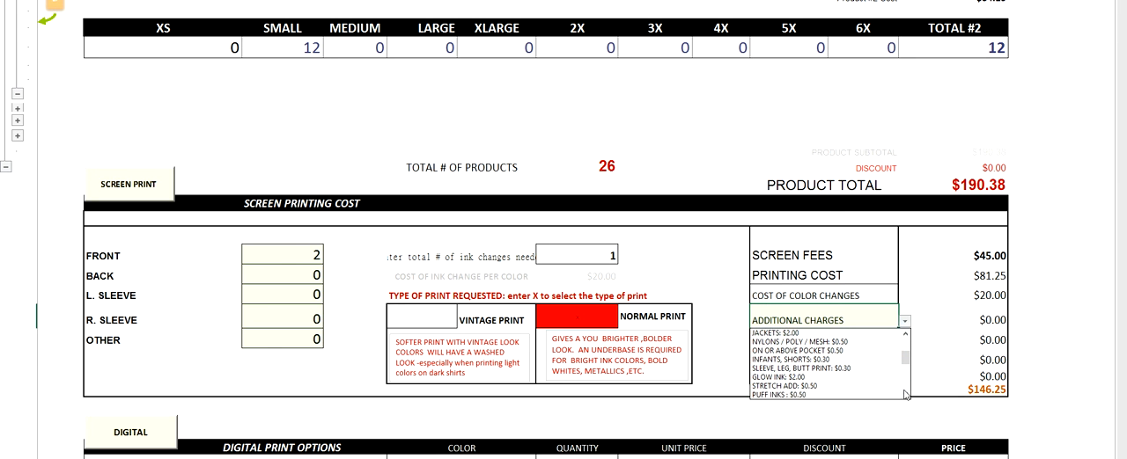
pyautogui.click(796, 368)
# Step: Set the second additional charge of the screen print to NYLONS / POLY / MESH: $0.50
pyautogui.click(845, 341)
pyautogui.click(904, 343)
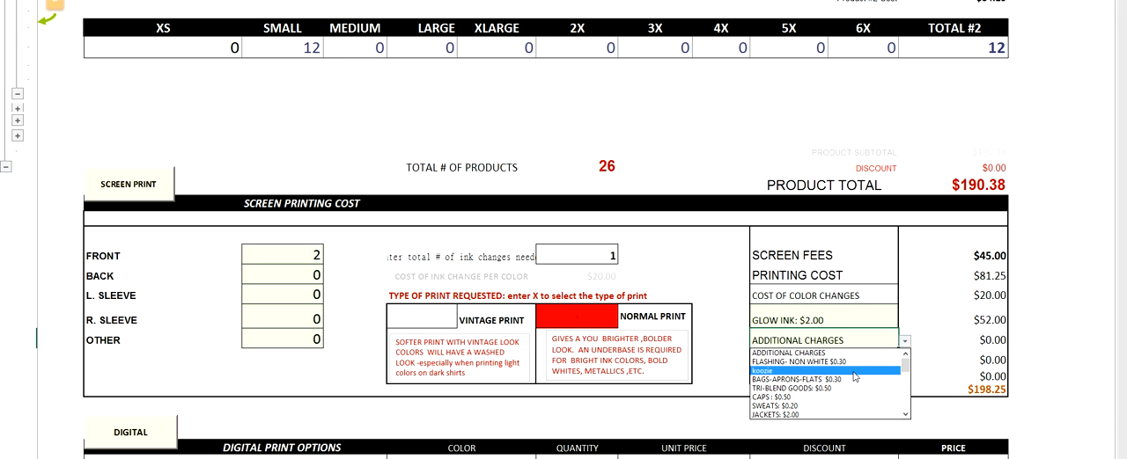
pyautogui.moveTo(909, 363); pyautogui.dragTo(908, 376)
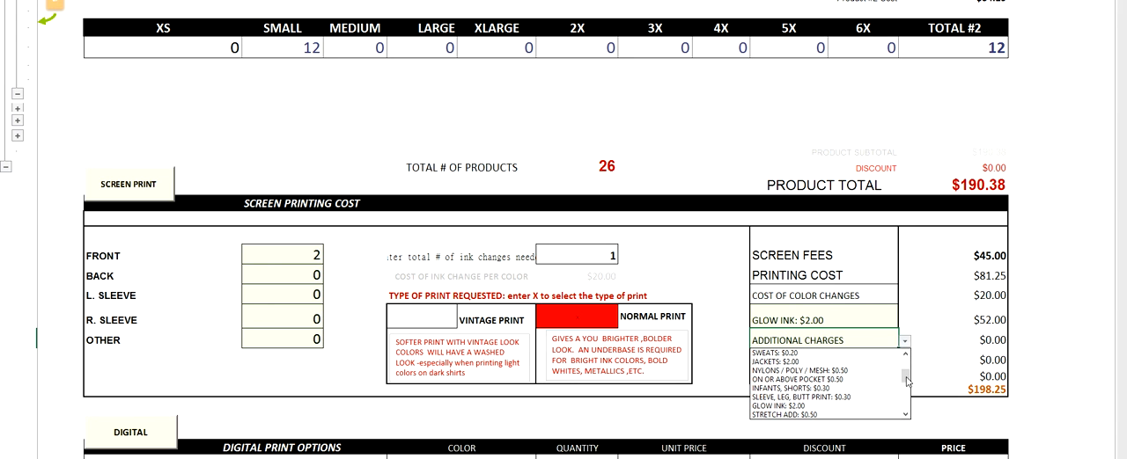
pyautogui.click(826, 371)
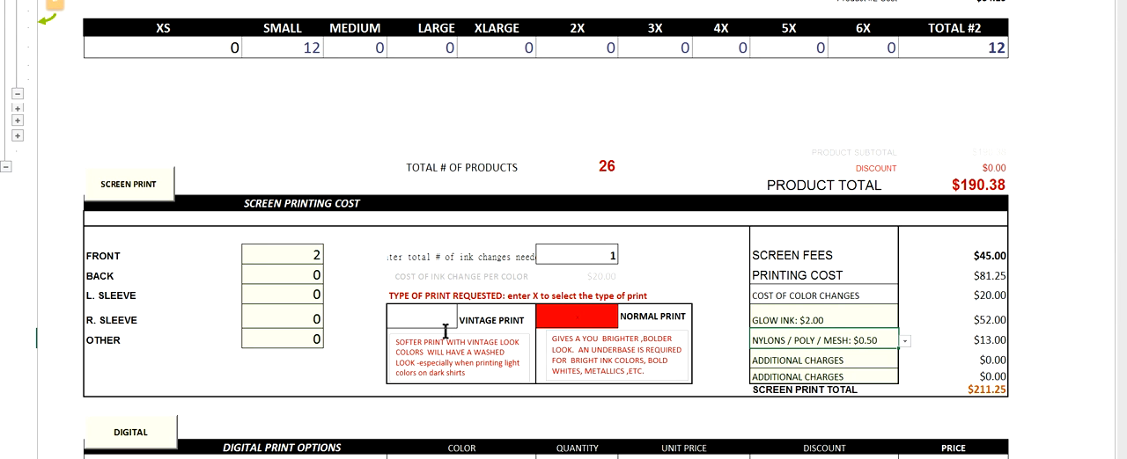
# Step: Change the requested print type by marking VINTAGE PRINT with an X and clearing the NORMAL PRINT mark
pyautogui.click(409, 315)
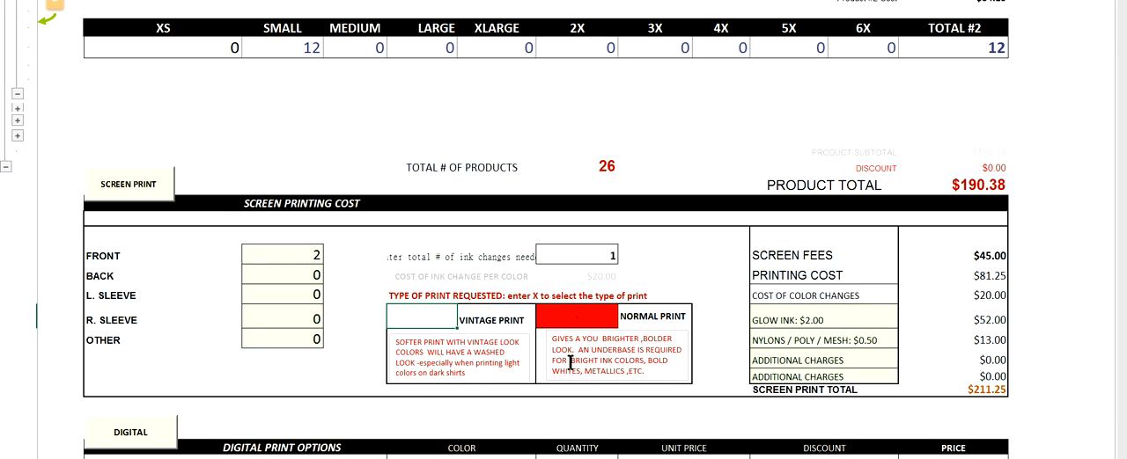
pyautogui.doubleClick(425, 317)
pyautogui.write('X')
pyautogui.press('Return')
pyautogui.click(565, 316)
pyautogui.doubleClick(566, 316)
pyautogui.press('Return')
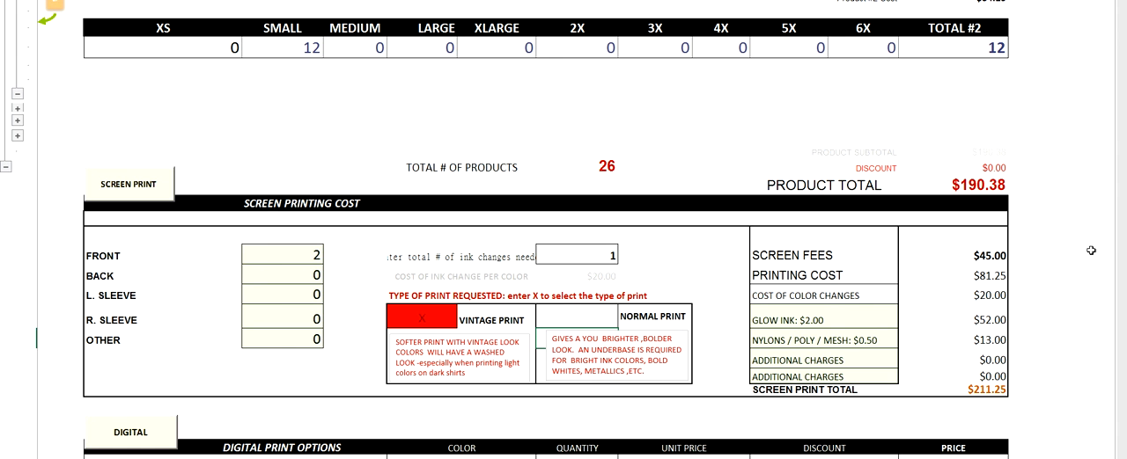
# Step: Collapse the digital print options and other products sections, and expand the digital print options again
pyautogui.scroll(-3, 1084, 323)
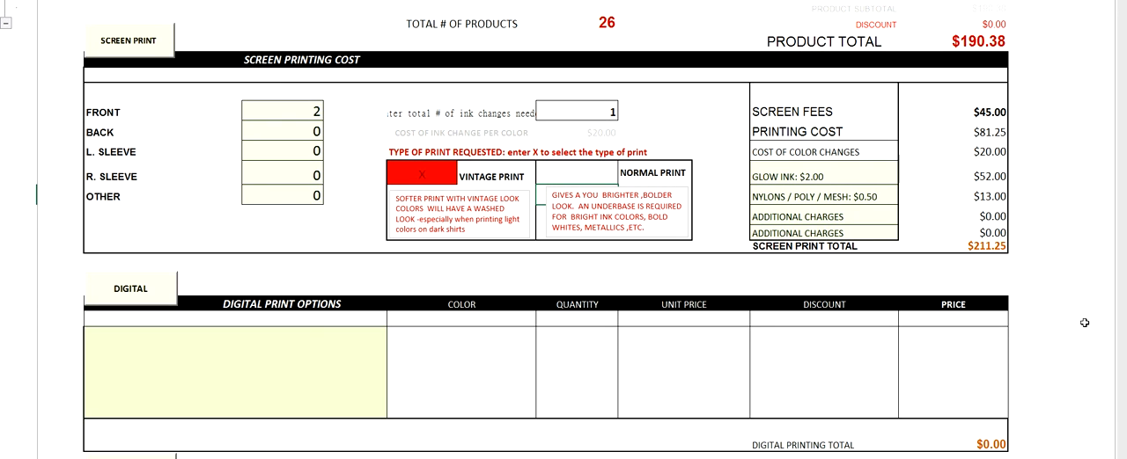
pyautogui.click(122, 286)
pyautogui.click(123, 301)
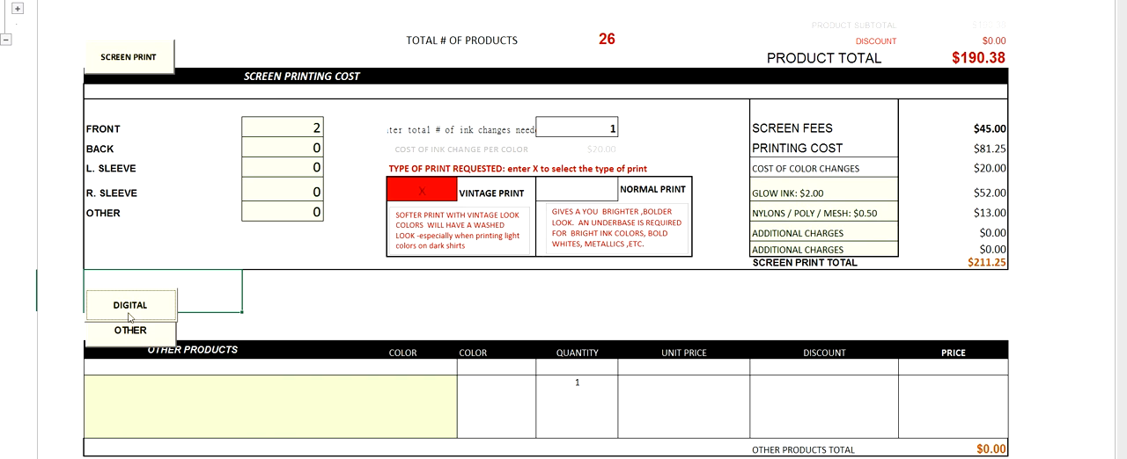
pyautogui.click(140, 333)
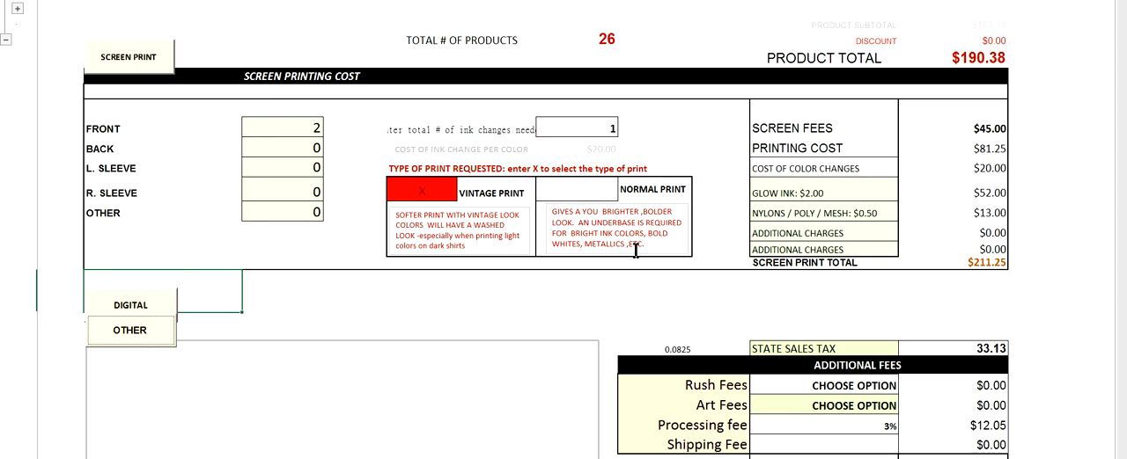
pyautogui.click(130, 306)
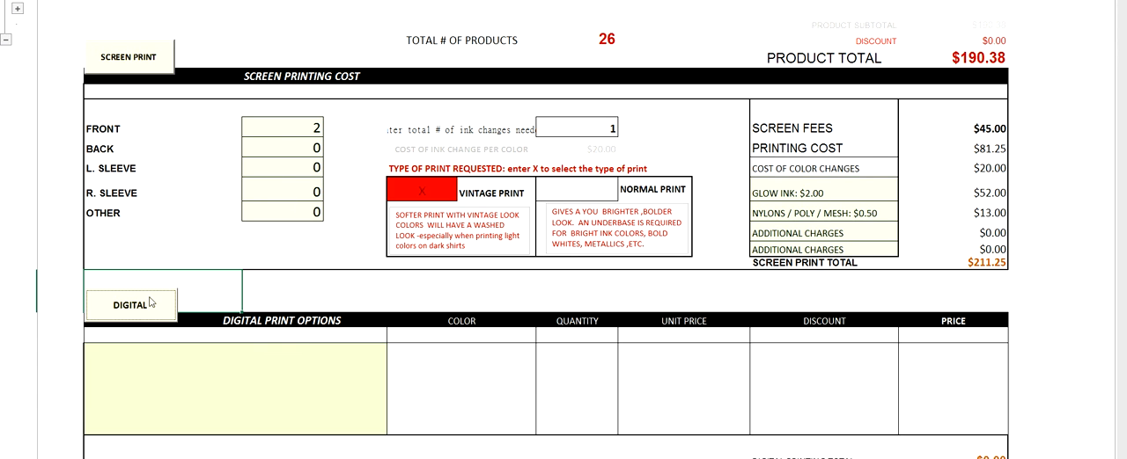
# Step: Add 4in VINYL LOGO - 2 COLOR as the first digital print option with a quantity of 1
pyautogui.click(320, 350)
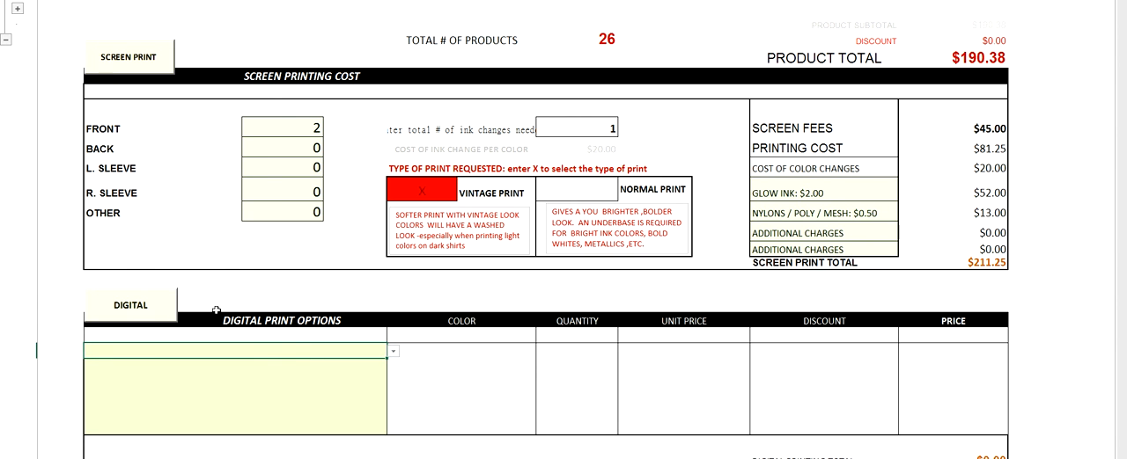
pyautogui.click(395, 361)
pyautogui.click(362, 353)
pyautogui.click(392, 353)
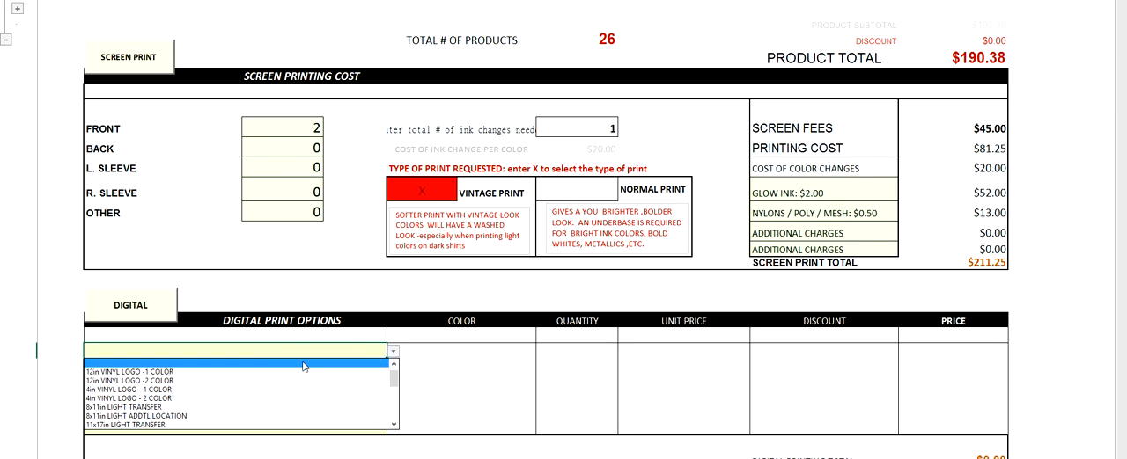
pyautogui.click(264, 395)
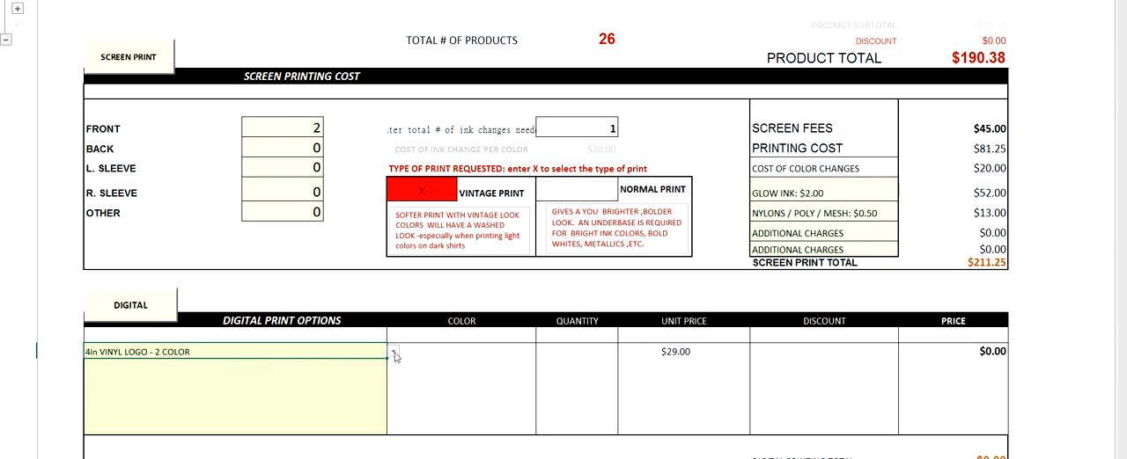
pyautogui.click(546, 362)
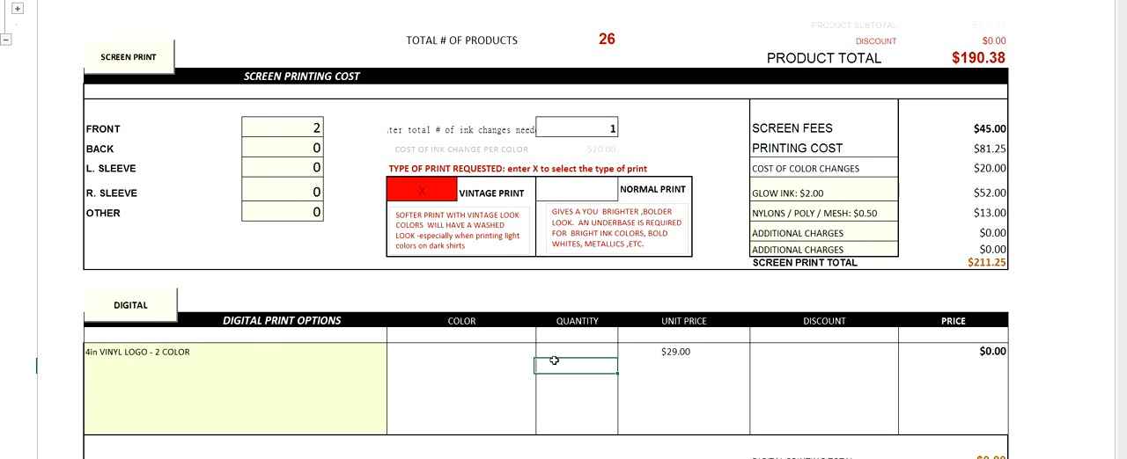
pyautogui.click(560, 352)
pyautogui.write('1')
pyautogui.press('Return')
# Step: Expand the other products section and add 2"x3.5" Horizontal 14PT Full Color Front/ No Back -10000 Qty to its first row
pyautogui.scroll(-5, 1123, 447)
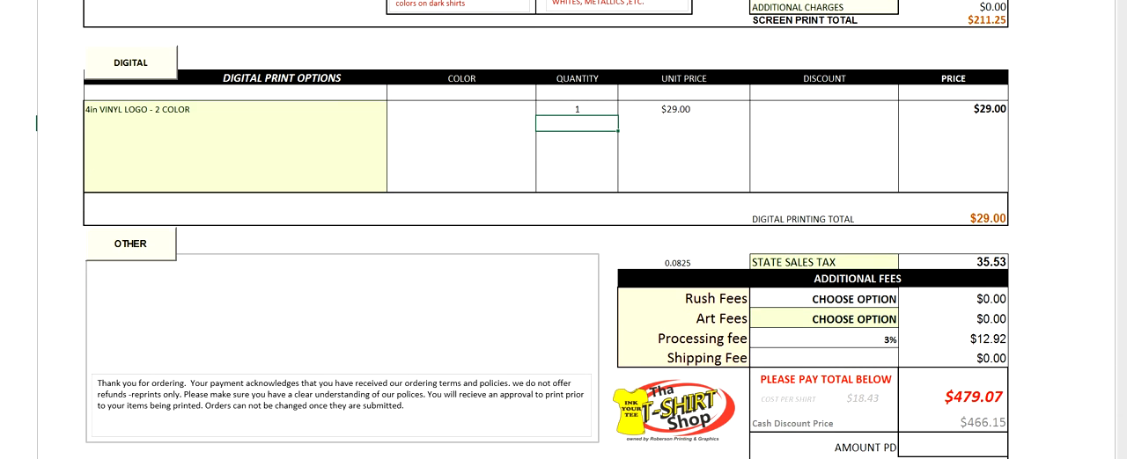
pyautogui.click(130, 244)
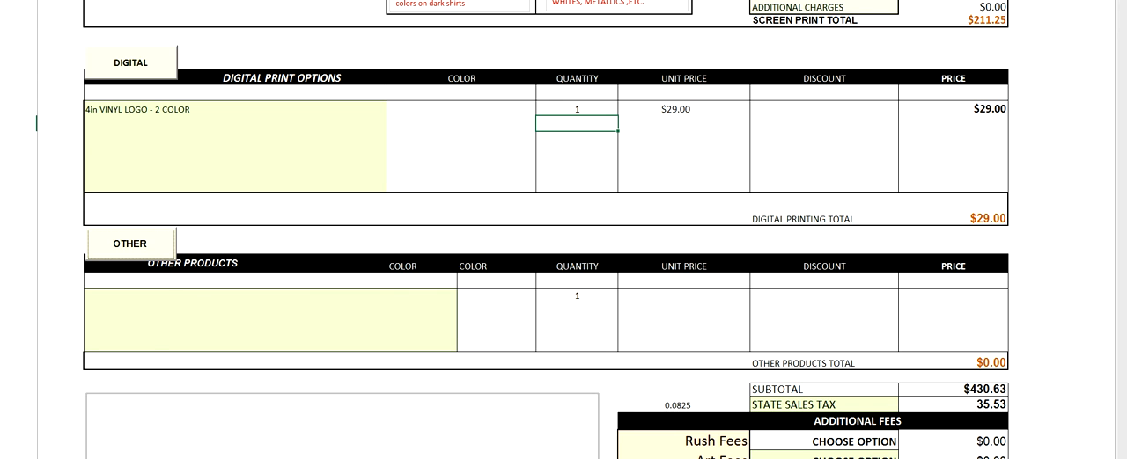
pyautogui.click(165, 295)
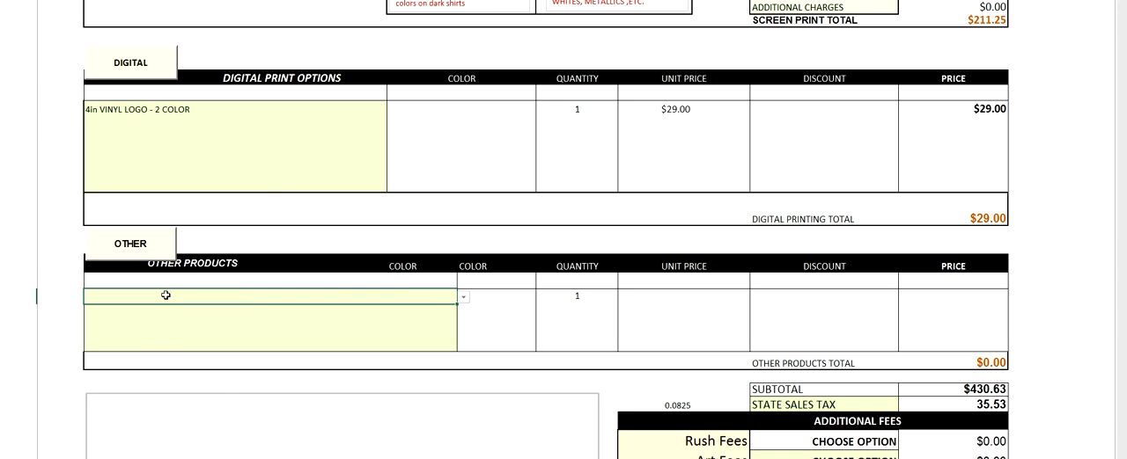
pyautogui.click(463, 299)
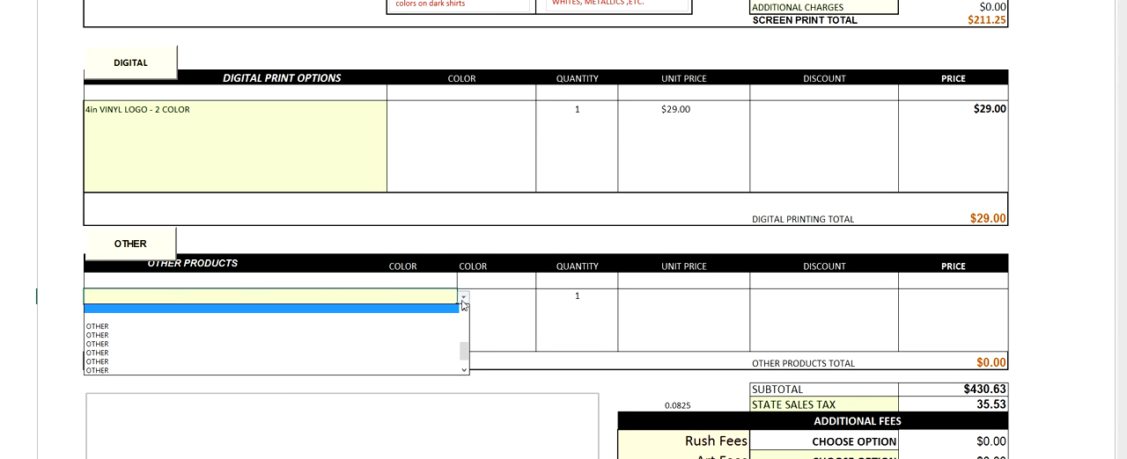
pyautogui.click(464, 312)
pyautogui.click(464, 312)
pyautogui.click(464, 312)
pyautogui.click(464, 312)
pyautogui.click(464, 312)
pyautogui.click(464, 311)
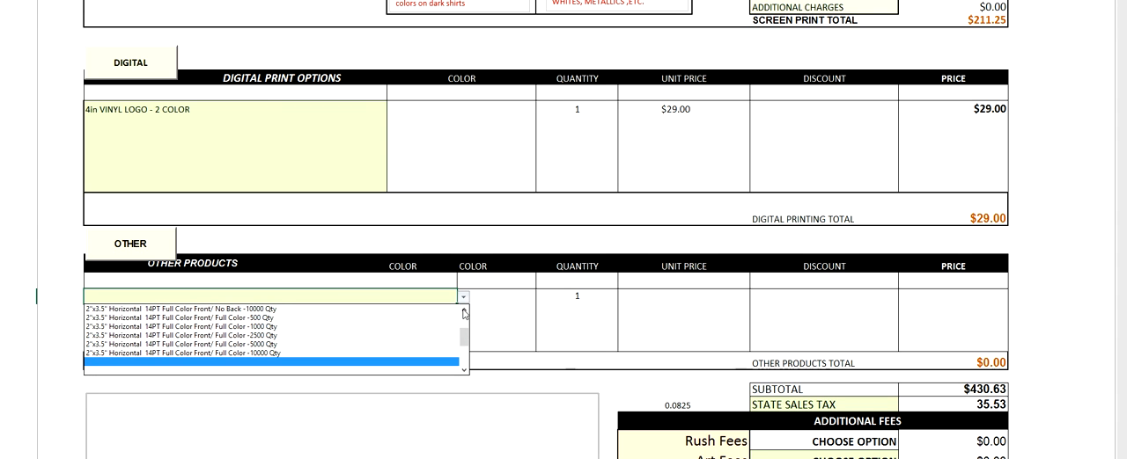
pyautogui.click(330, 309)
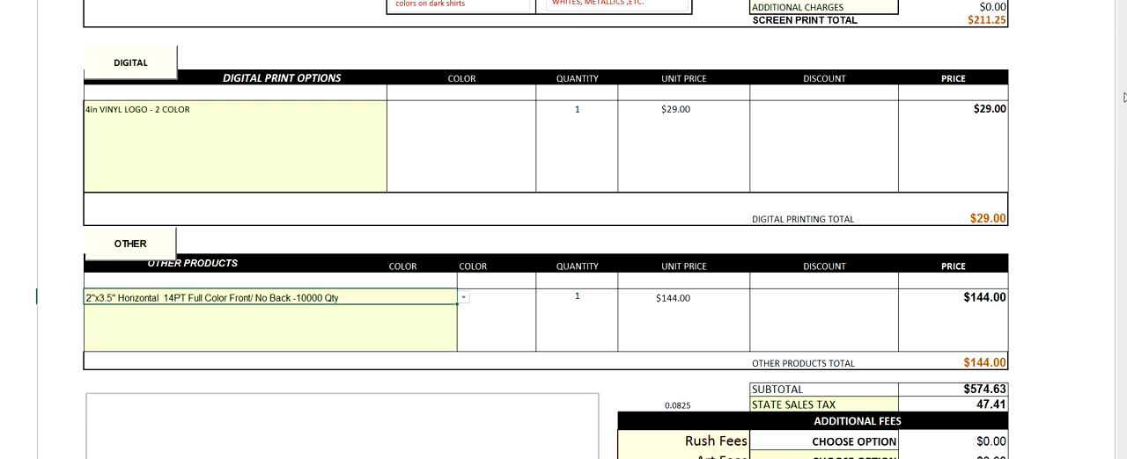
# Step: Change the sales tax option below the subtotal to TAX EXEMPT - SCHOOL
pyautogui.scroll(-5, 1087, 207)
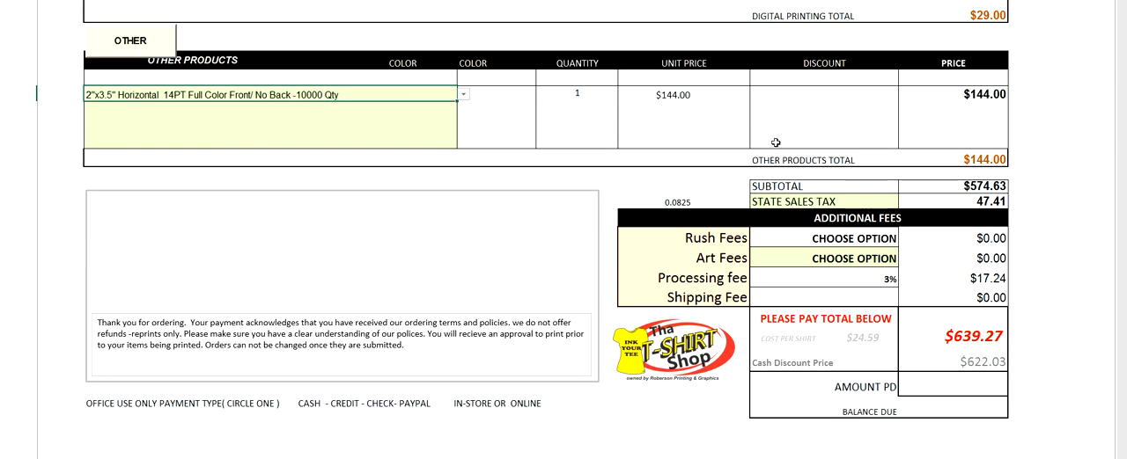
pyautogui.click(820, 202)
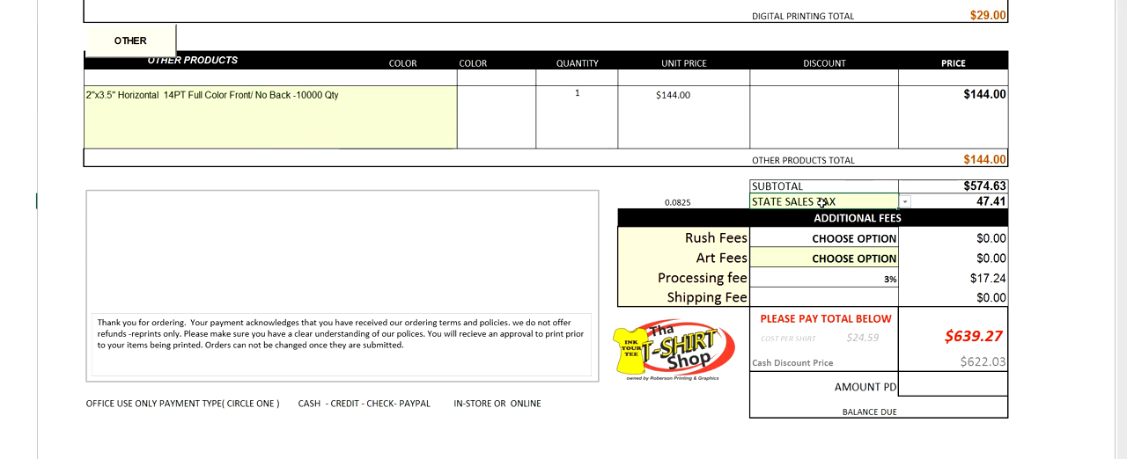
pyautogui.click(904, 202)
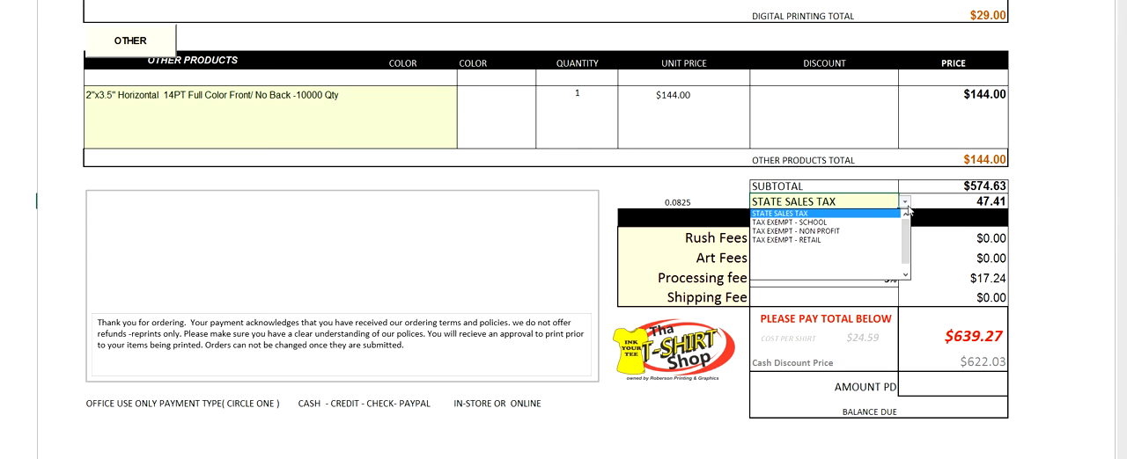
pyautogui.click(863, 223)
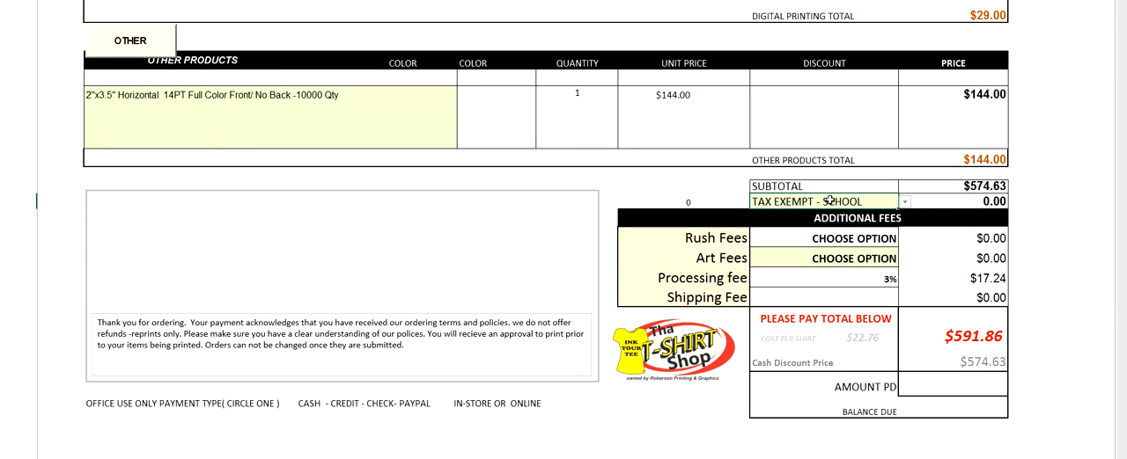
# Step: Set the rush fees option in the additional fees section to 3 DAY RUSH - 1/0
pyautogui.click(852, 242)
pyautogui.click(906, 242)
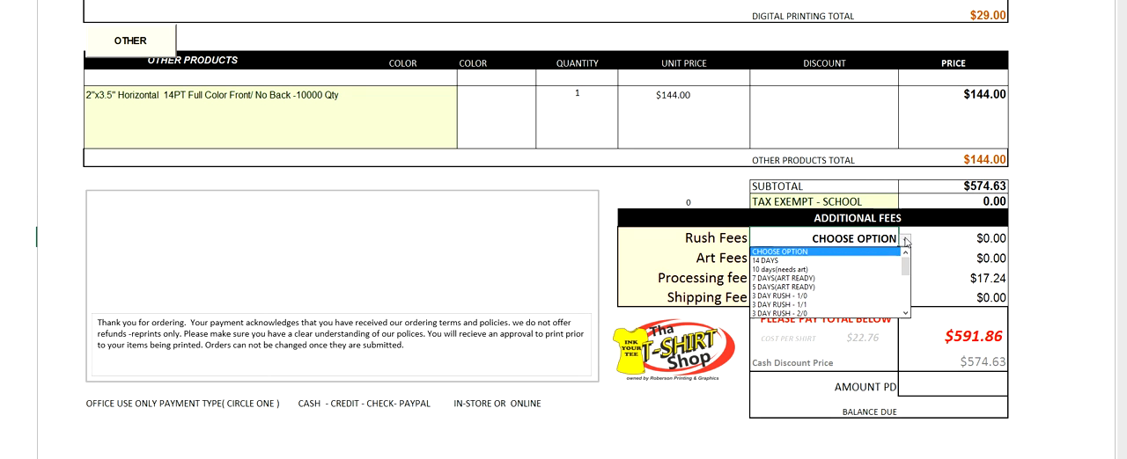
pyautogui.click(790, 296)
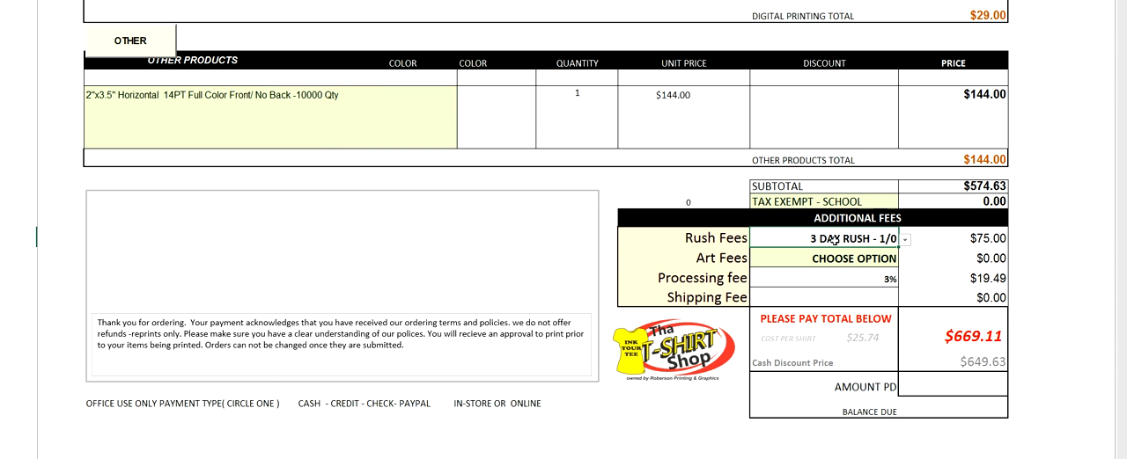
# Step: Review the quote from its product lines to the totals, and look through the available art fee options
pyautogui.scroll(6, 833, 238)
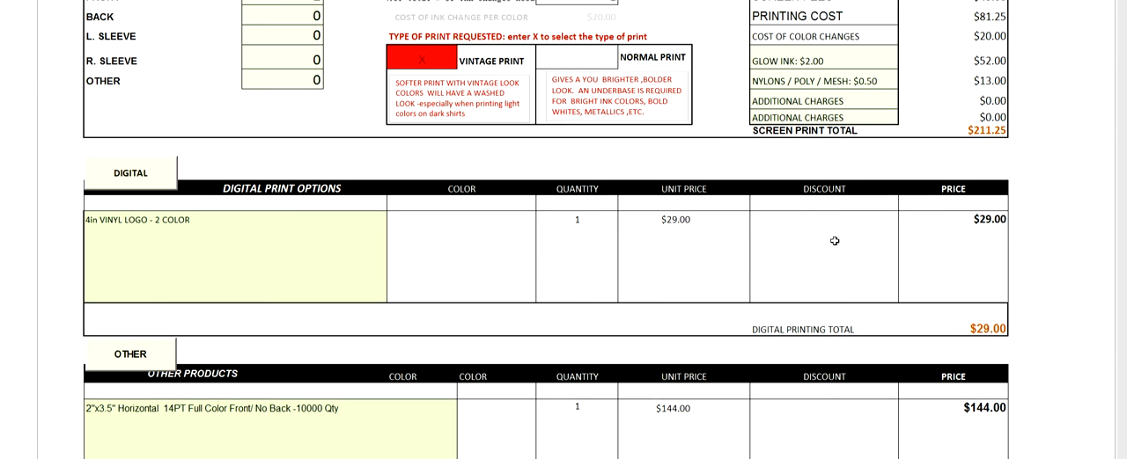
pyautogui.scroll(10, 834, 240)
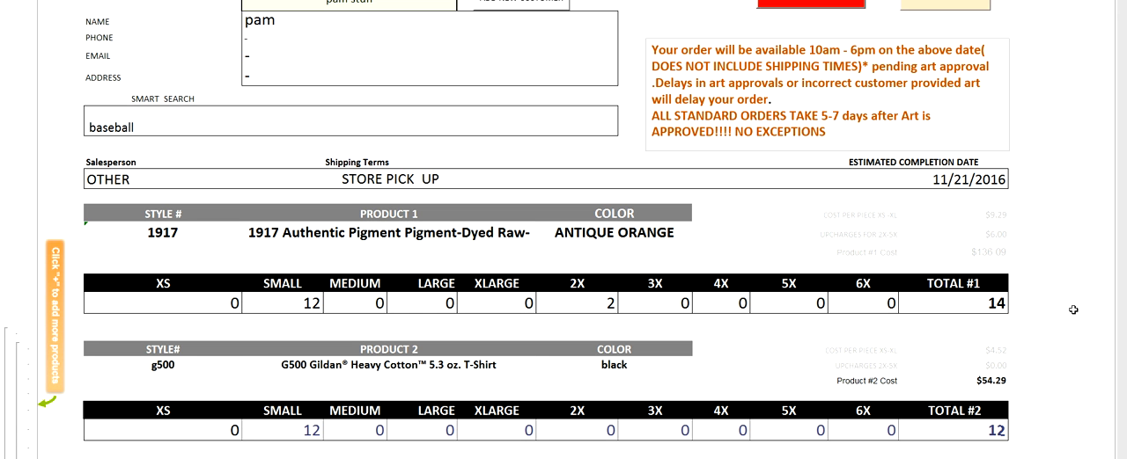
pyautogui.scroll(-10, 1072, 310)
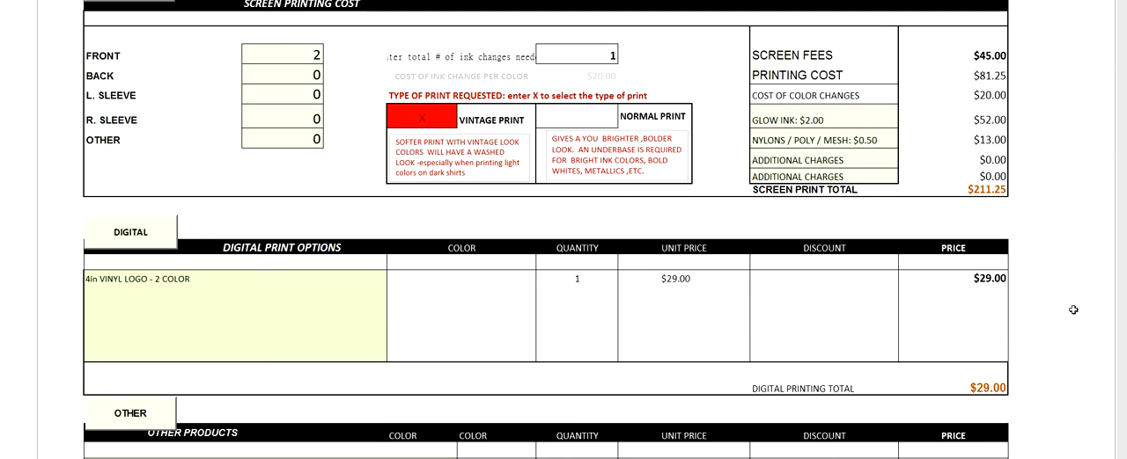
pyautogui.scroll(-8, 1073, 310)
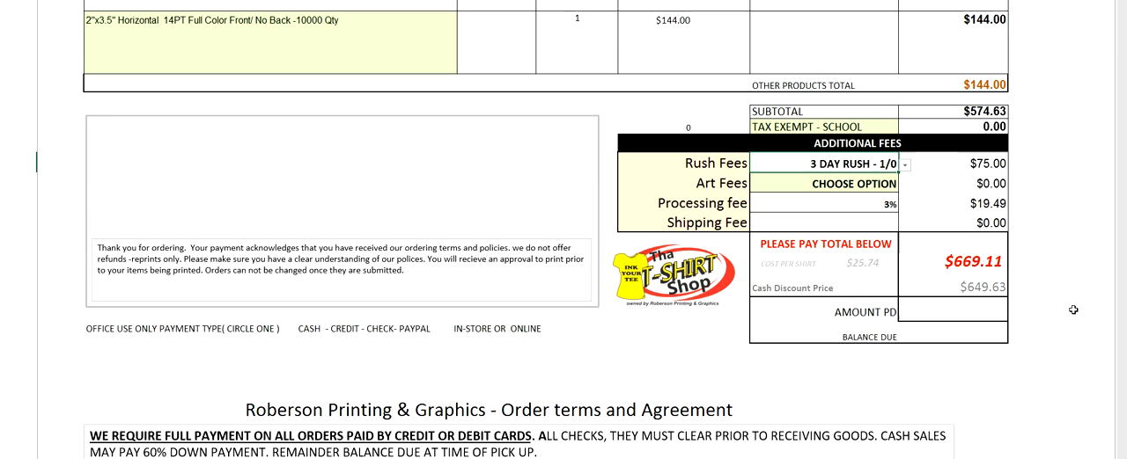
pyautogui.scroll(1, 845, 185)
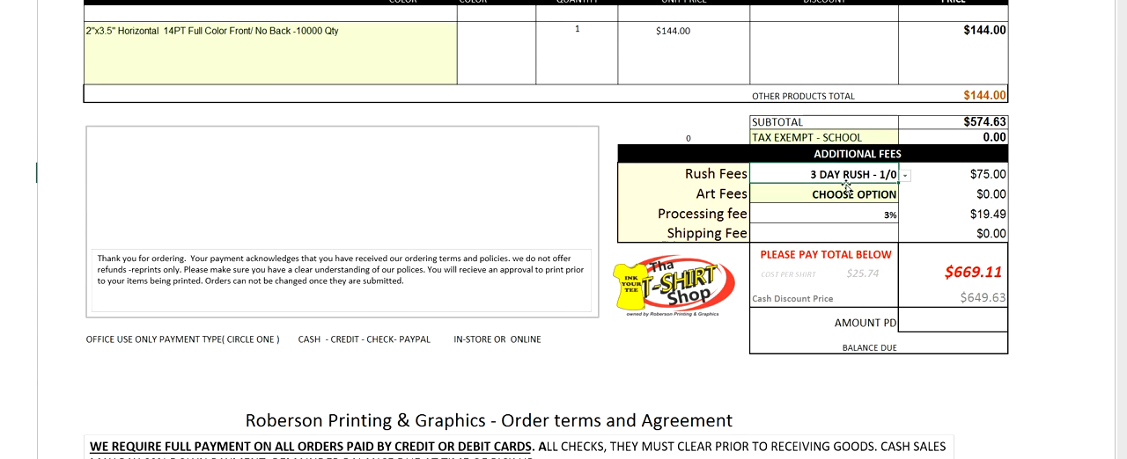
pyautogui.click(856, 188)
pyautogui.click(905, 195)
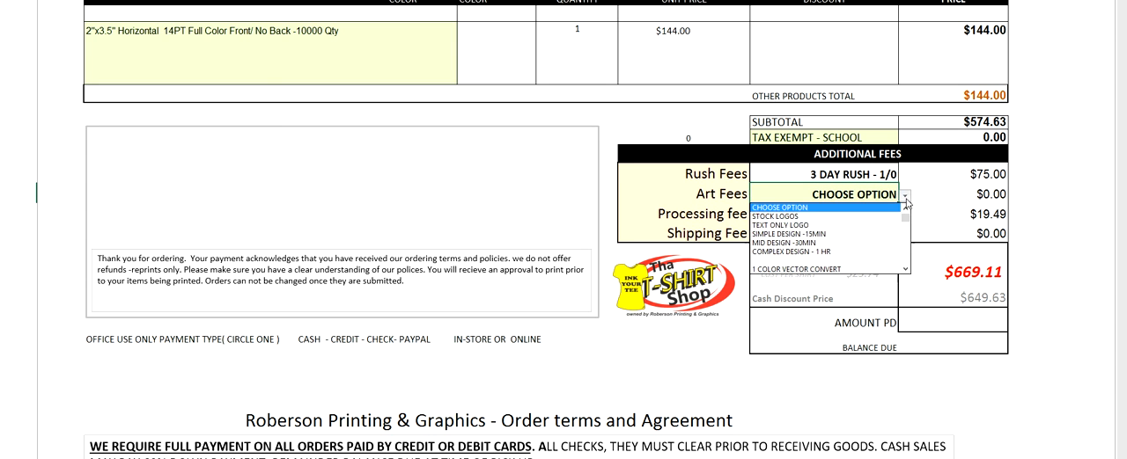
pyautogui.press('Escape')
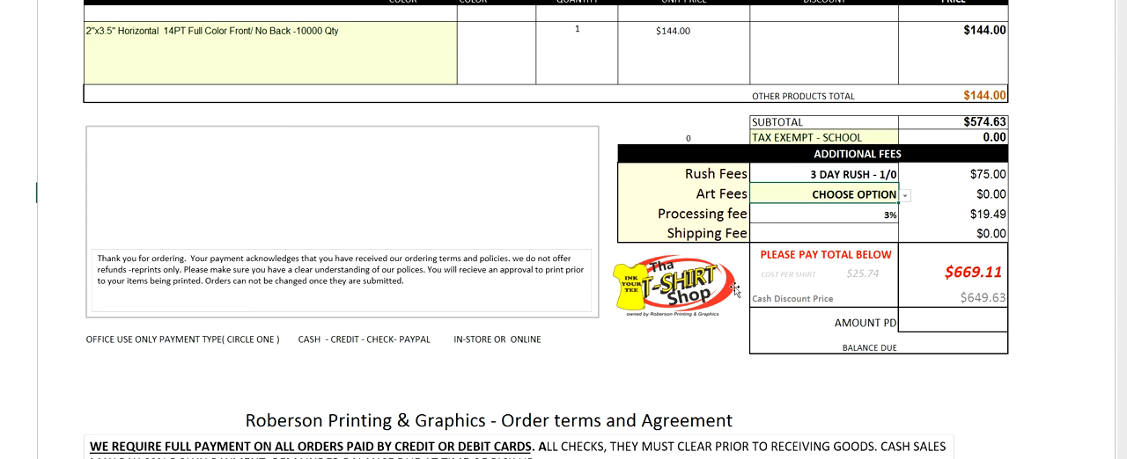
# Step: Examine the shipping fee entry and the notes box, and read the Order terms and Agreement below the totals
pyautogui.scroll(-1, 810, 196)
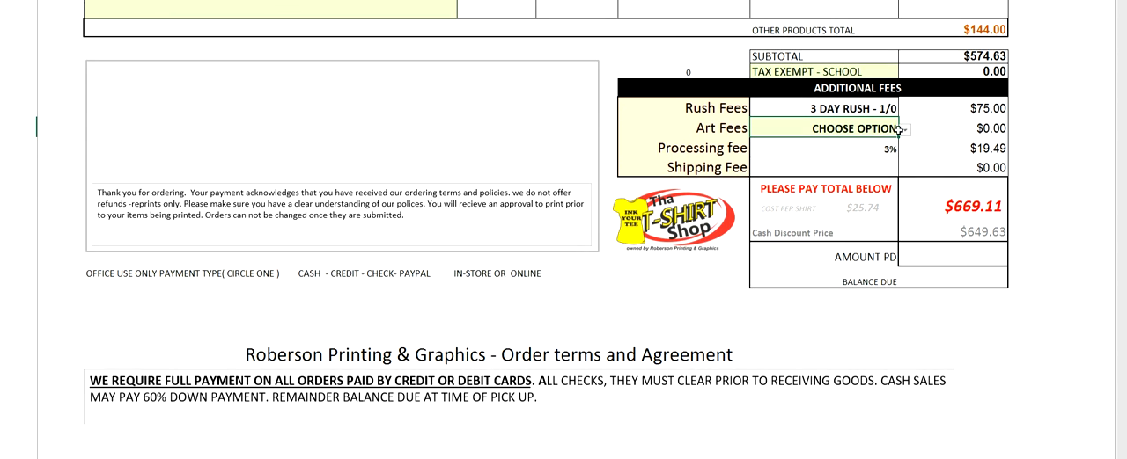
pyautogui.click(821, 172)
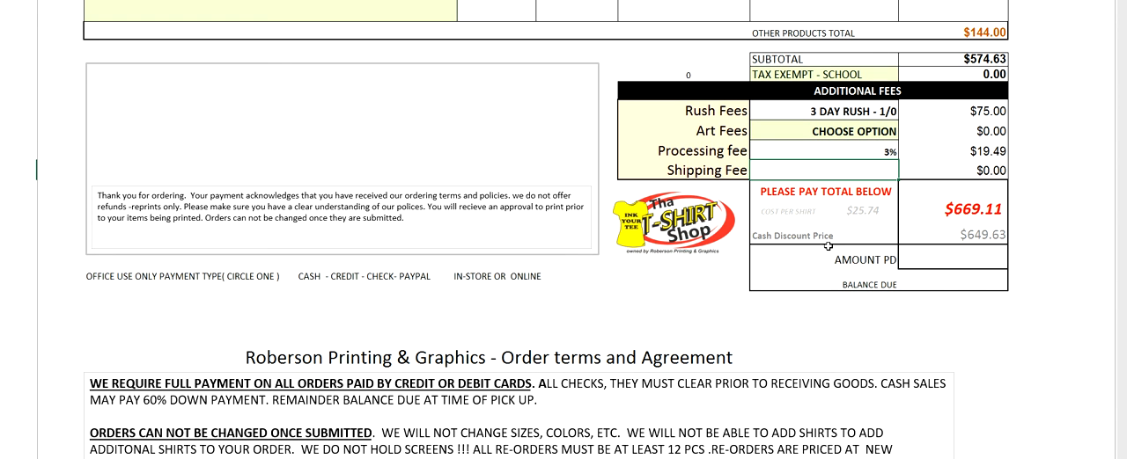
pyautogui.click(131, 90)
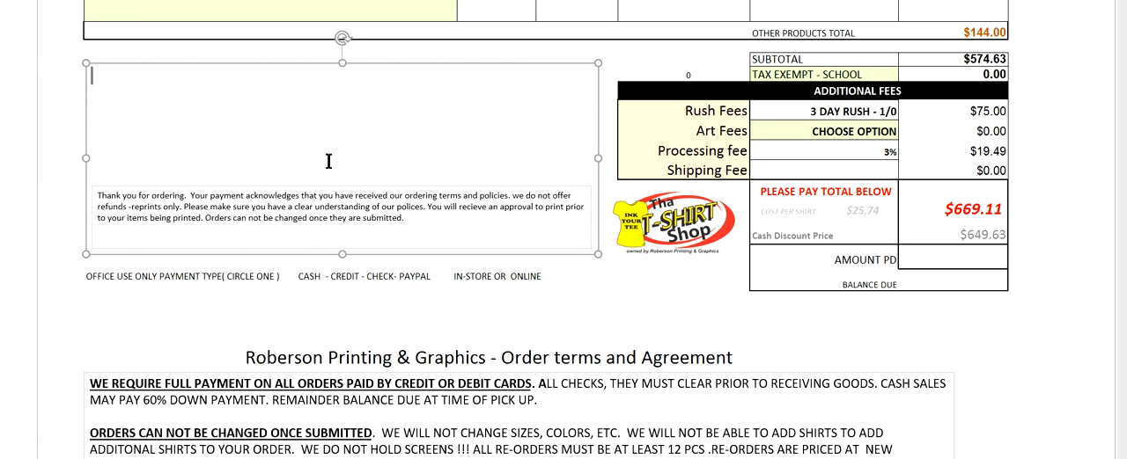
pyautogui.scroll(-3, 304, 235)
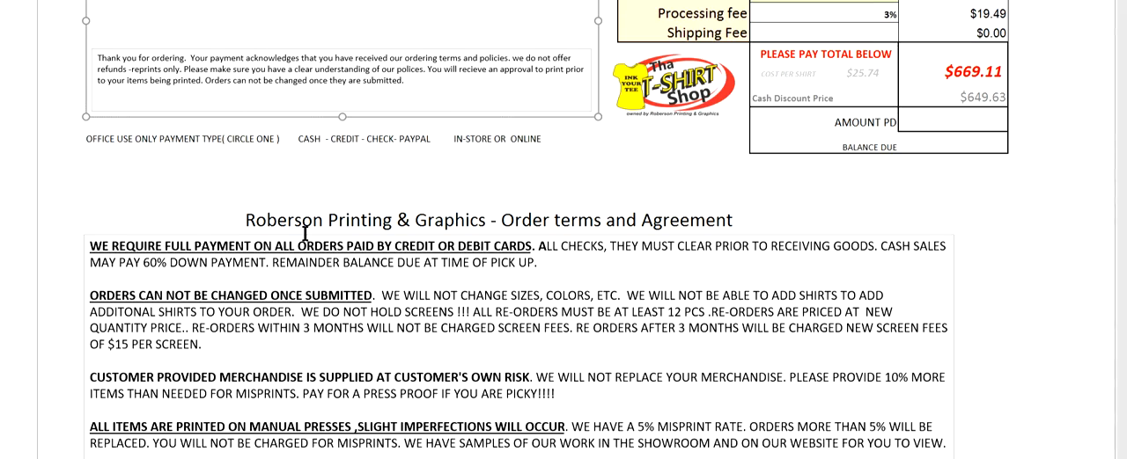
pyautogui.scroll(-3, 304, 233)
pyautogui.scroll(-3, 566, 250)
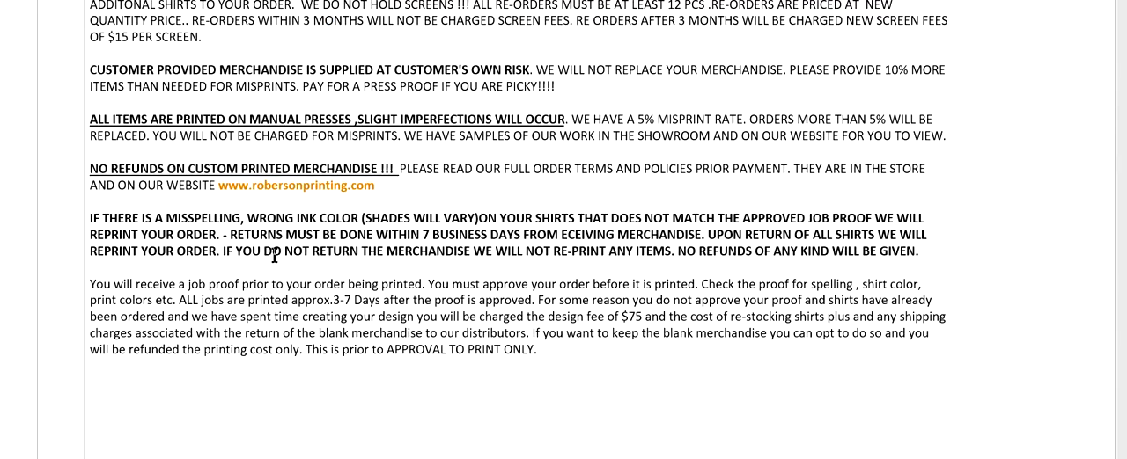
pyautogui.scroll(15, 264, 260)
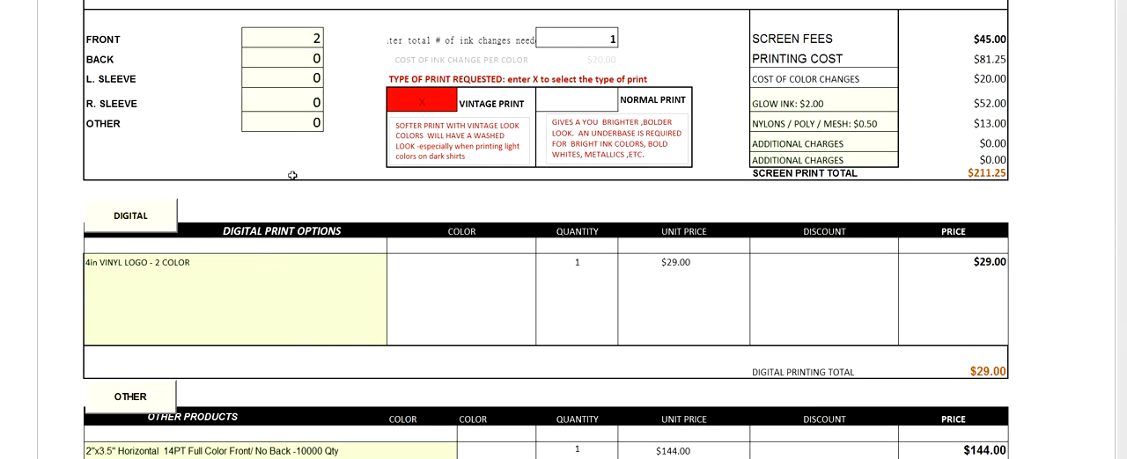
# Step: Change the document type beside the invoice number to QUOTE
pyautogui.scroll(5, 282, 220)
pyautogui.scroll(10, 292, 176)
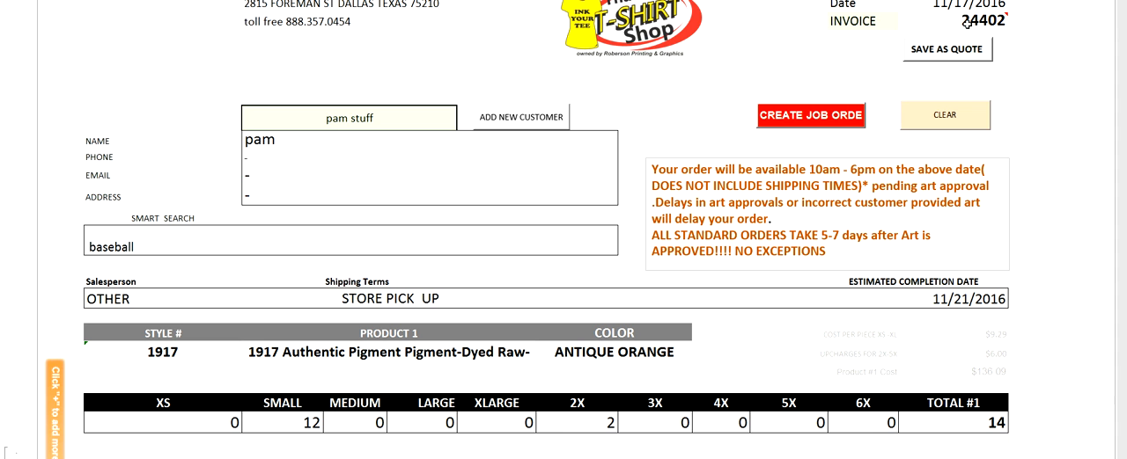
pyautogui.click(877, 21)
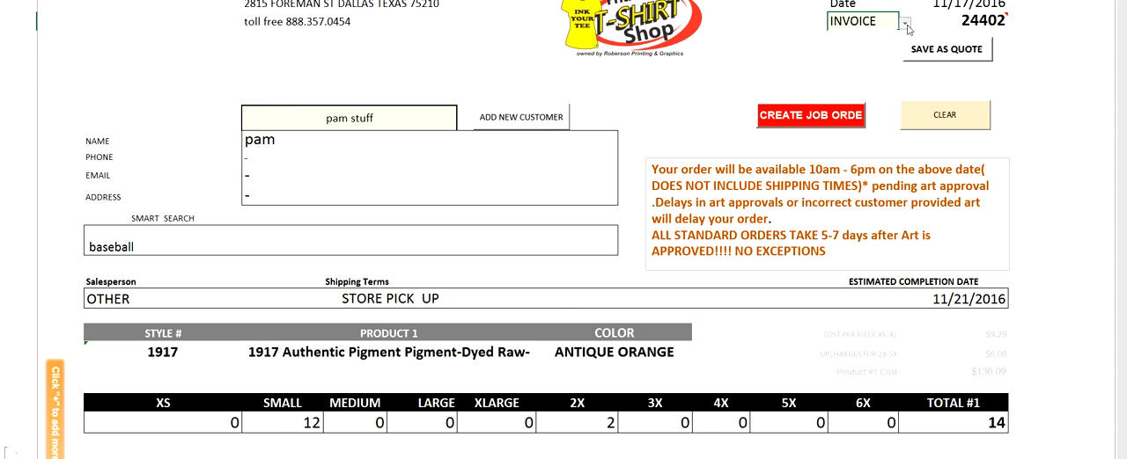
pyautogui.click(904, 26)
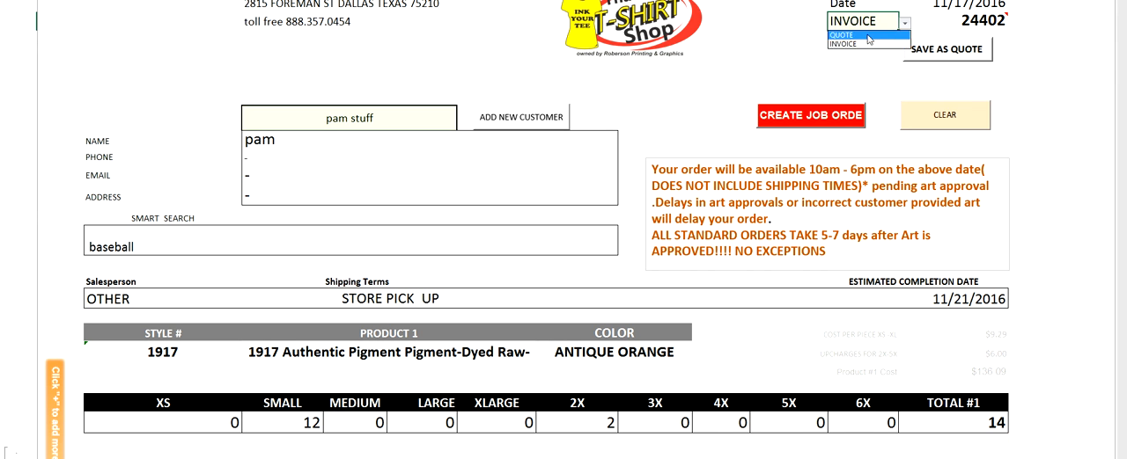
pyautogui.click(867, 35)
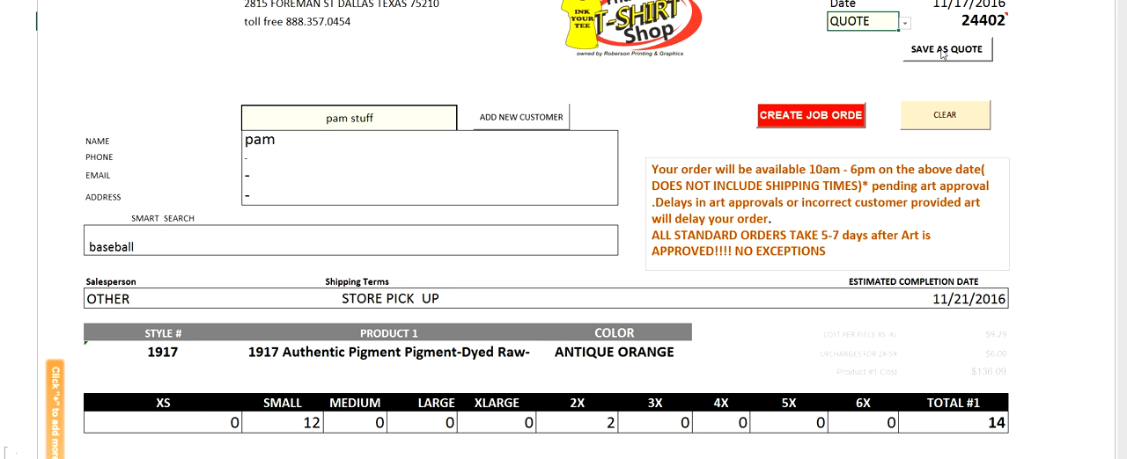
# Step: Set the document type back to INVOICE and create the job order from the completed form
pyautogui.click(905, 25)
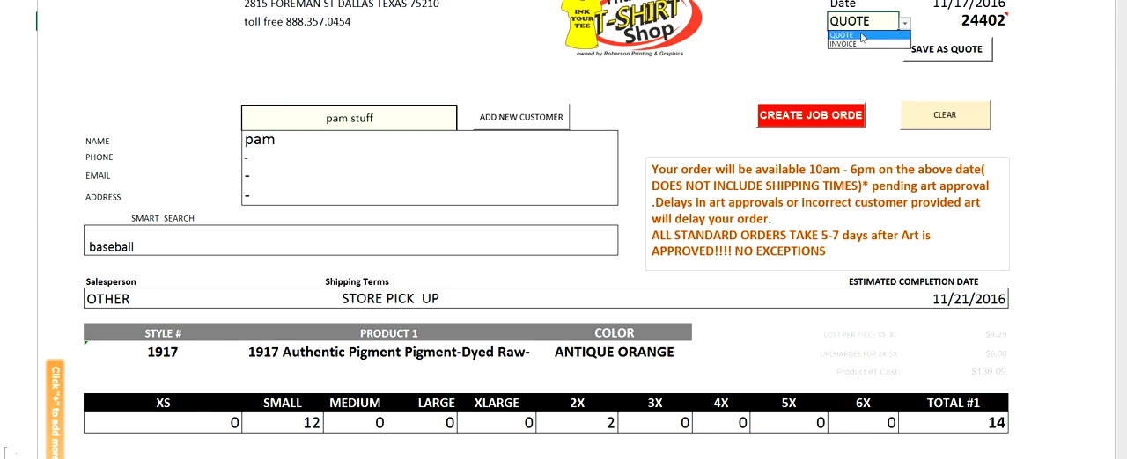
pyautogui.click(858, 44)
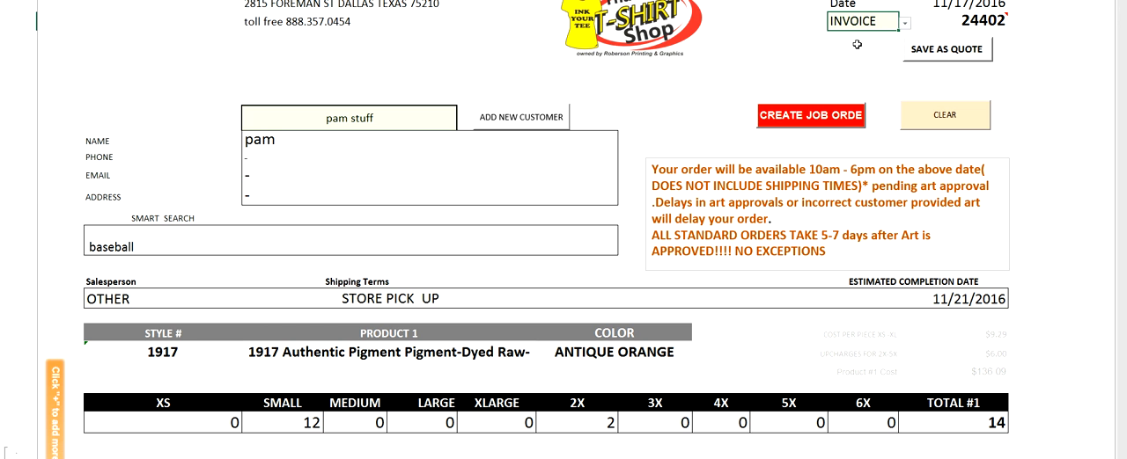
pyautogui.click(786, 120)
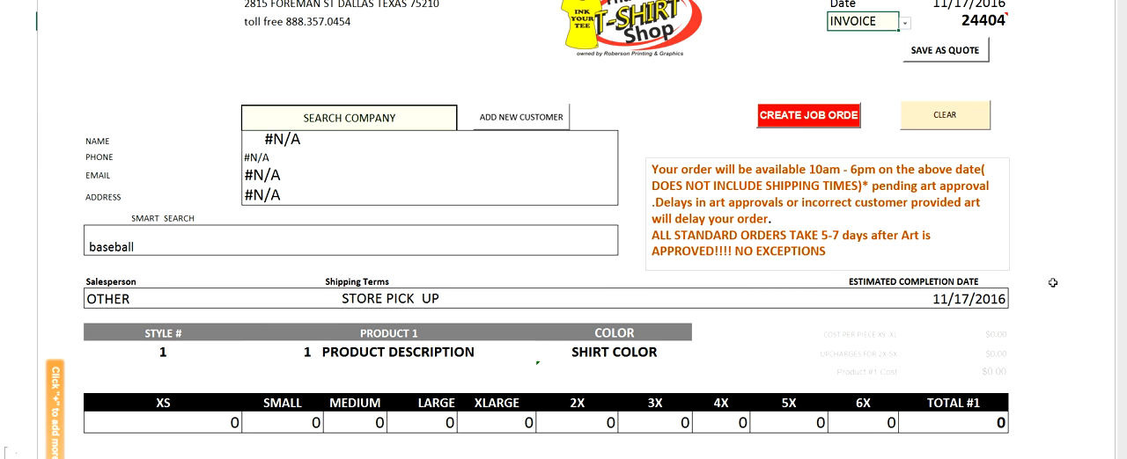
# Step: Look over the cleared invoice form, then return to the control panel and open the job orders list
pyautogui.scroll(-6, 1052, 283)
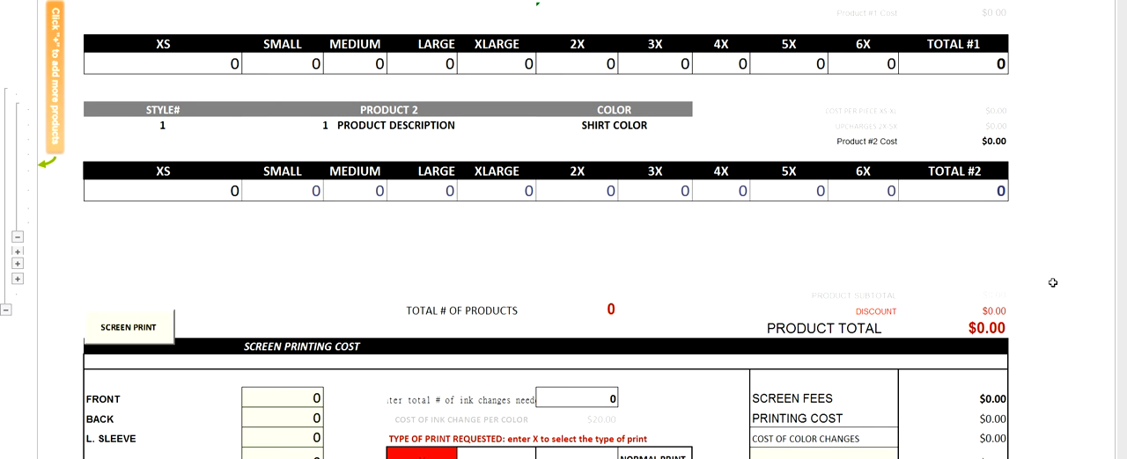
pyautogui.scroll(-6, 1052, 283)
pyautogui.scroll(2, 1053, 283)
pyautogui.scroll(10, 1053, 283)
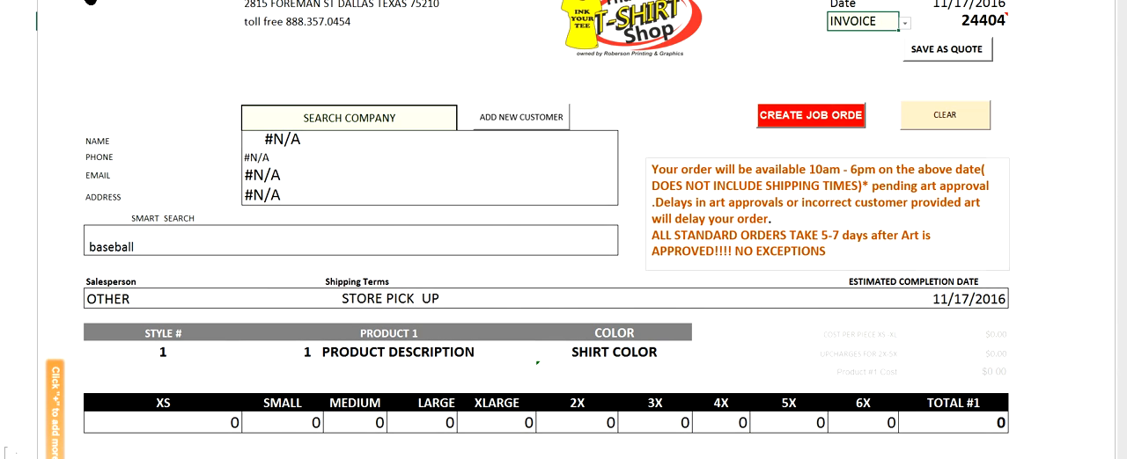
pyautogui.click(89, 3)
pyautogui.click(340, 88)
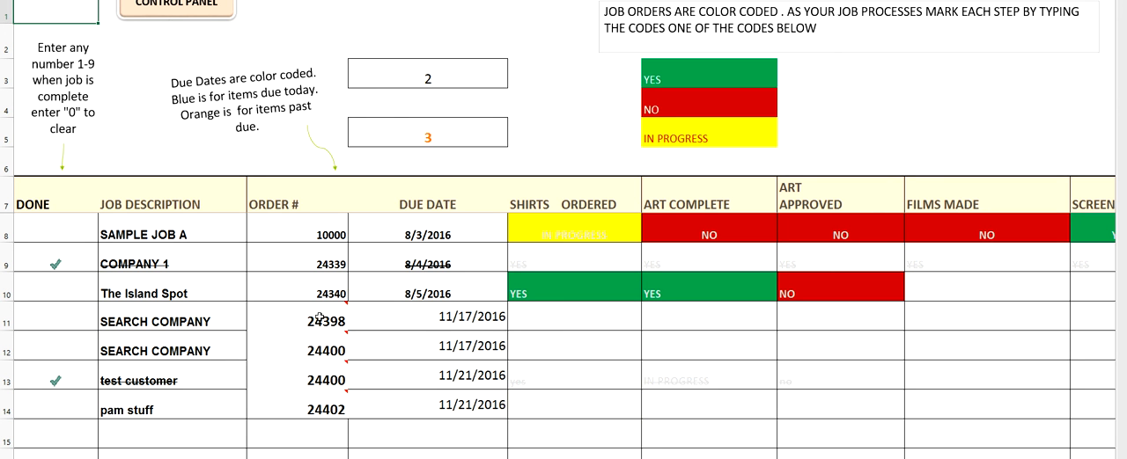
pyautogui.moveTo(315, 403)
# Step: Label the two counters above the job list "due today" and "past due" in the cells beside them
pyautogui.click(535, 69)
pyautogui.write('e toda')
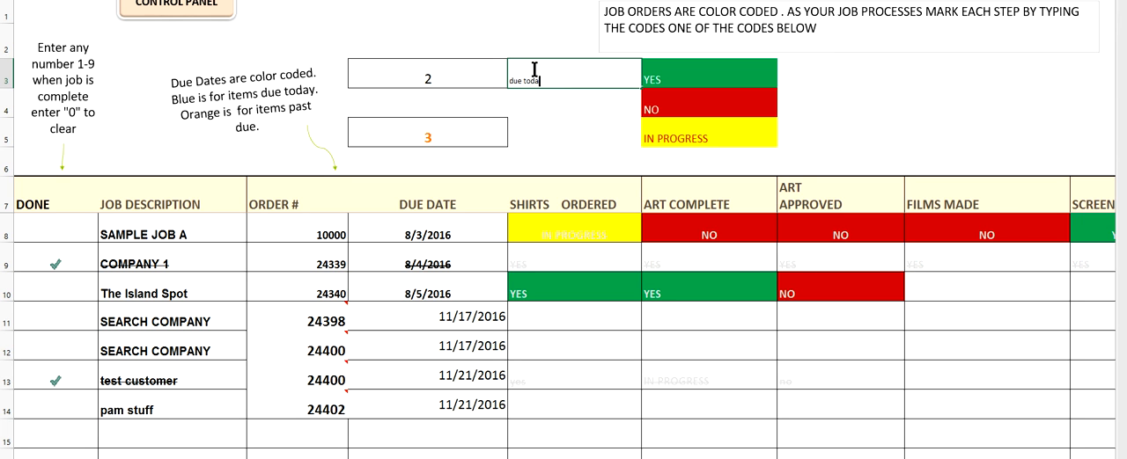
pyautogui.write('ue today')
pyautogui.click(523, 127)
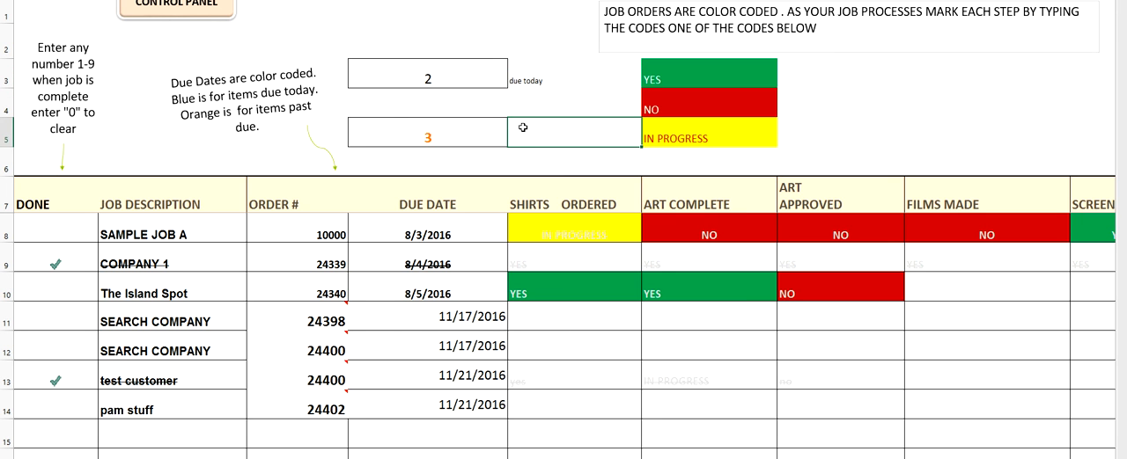
pyautogui.write('past due')
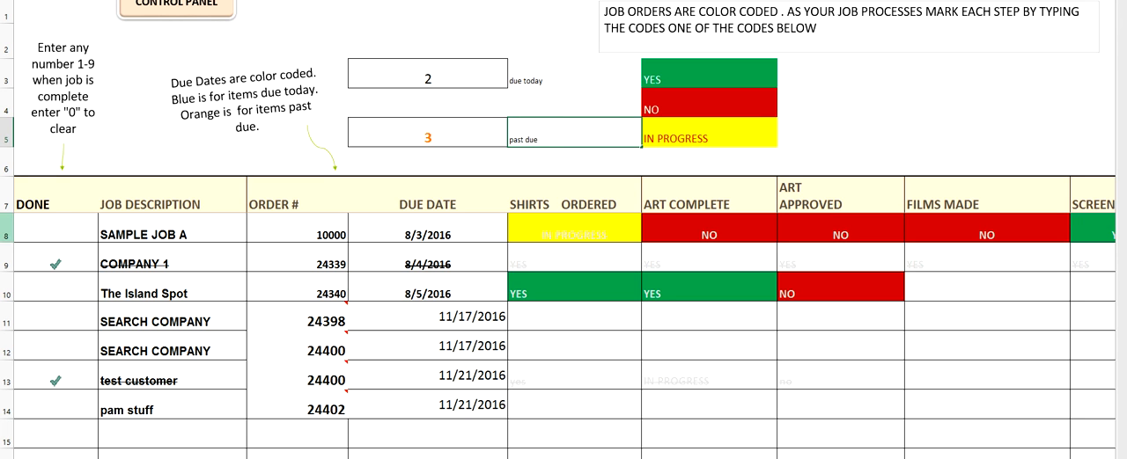
# Step: Mark SAMPLE JOB A and The Island Spot as done by entering 1 for each
pyautogui.click(55, 238)
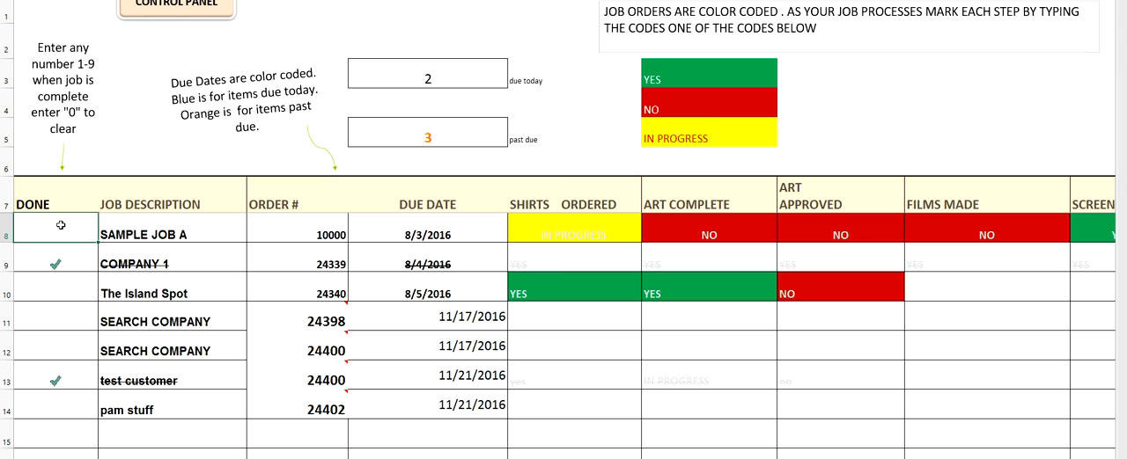
pyautogui.write('1')
pyautogui.press('Return')
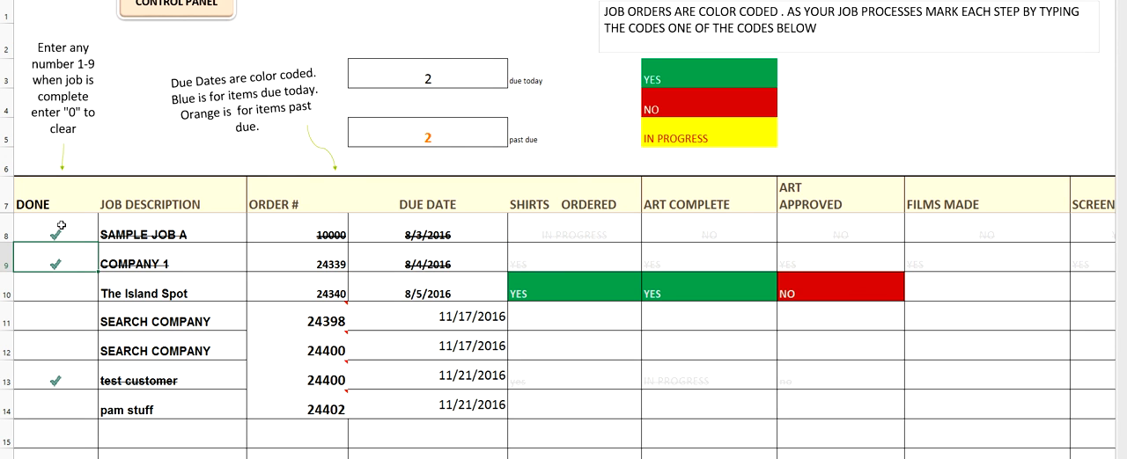
pyautogui.click(62, 296)
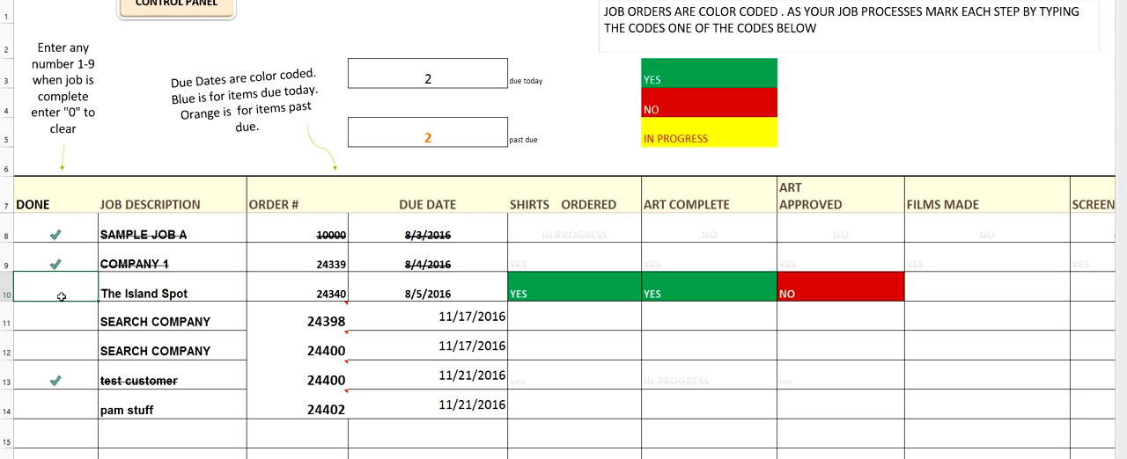
pyautogui.write('1')
pyautogui.press('Return')
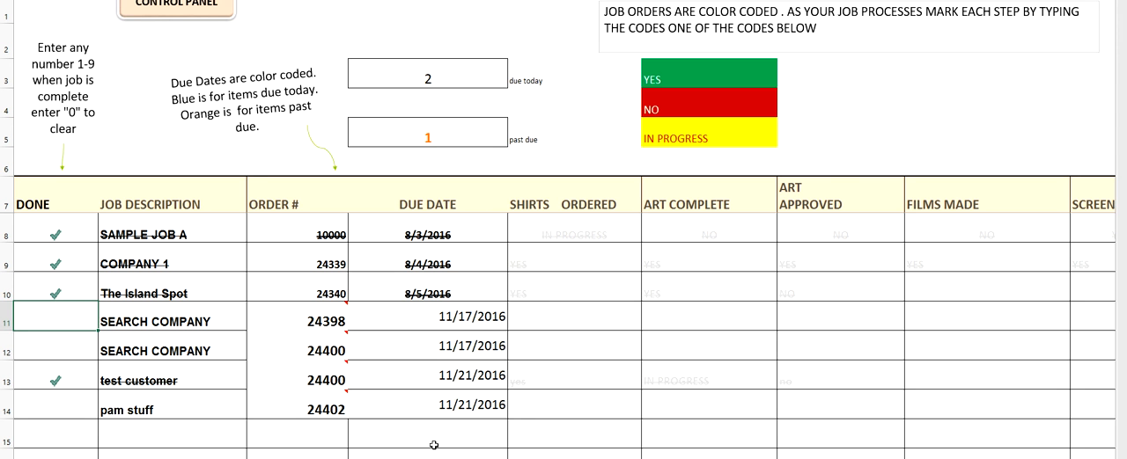
# Step: Set the Shirts Ordered status of the newest job in row 14 to YES
pyautogui.scroll(-4, 434, 445)
pyautogui.scroll(7, 434, 445)
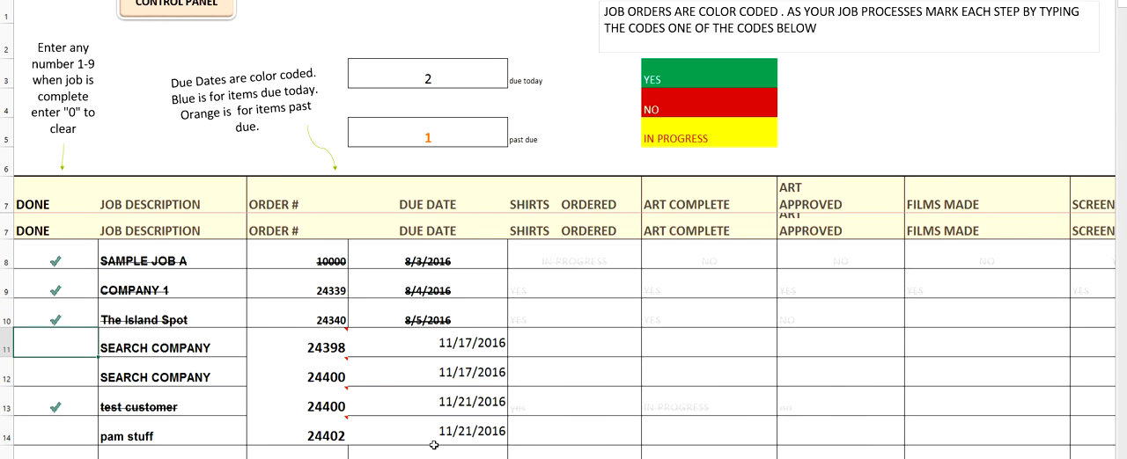
pyautogui.scroll(-3, 434, 446)
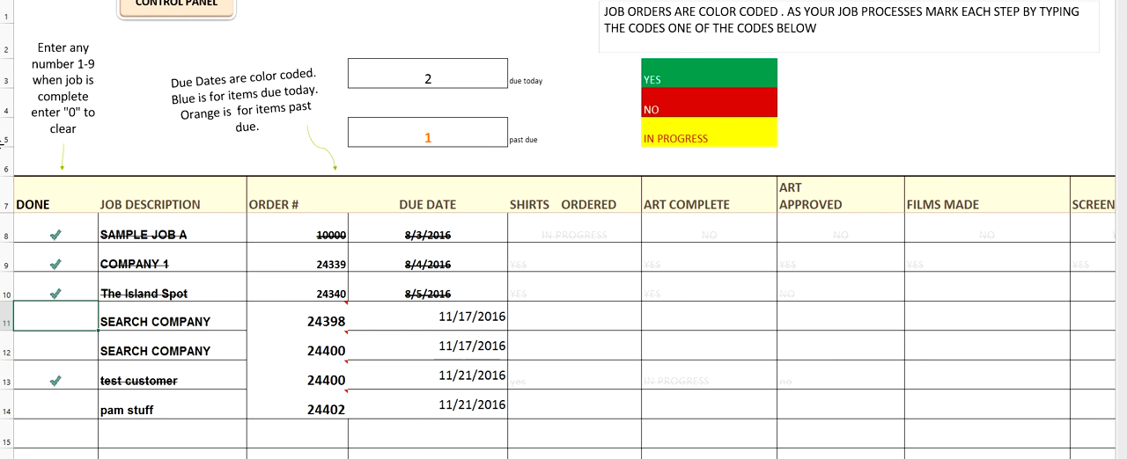
pyautogui.click(571, 403)
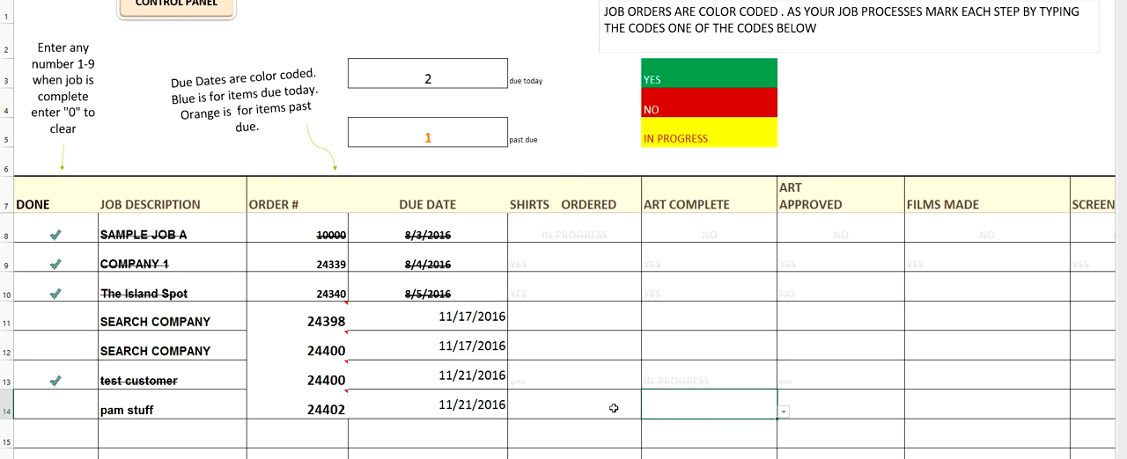
pyautogui.click(648, 412)
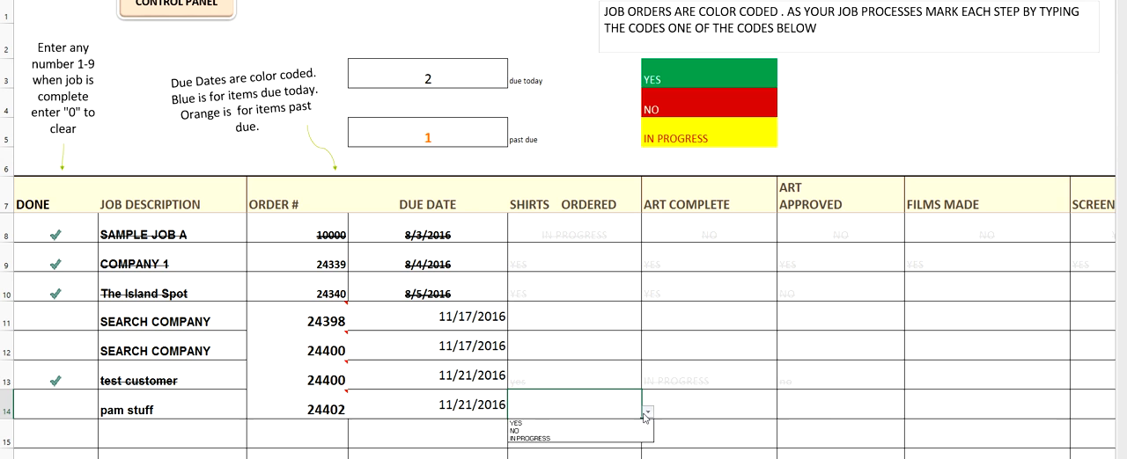
pyautogui.click(579, 424)
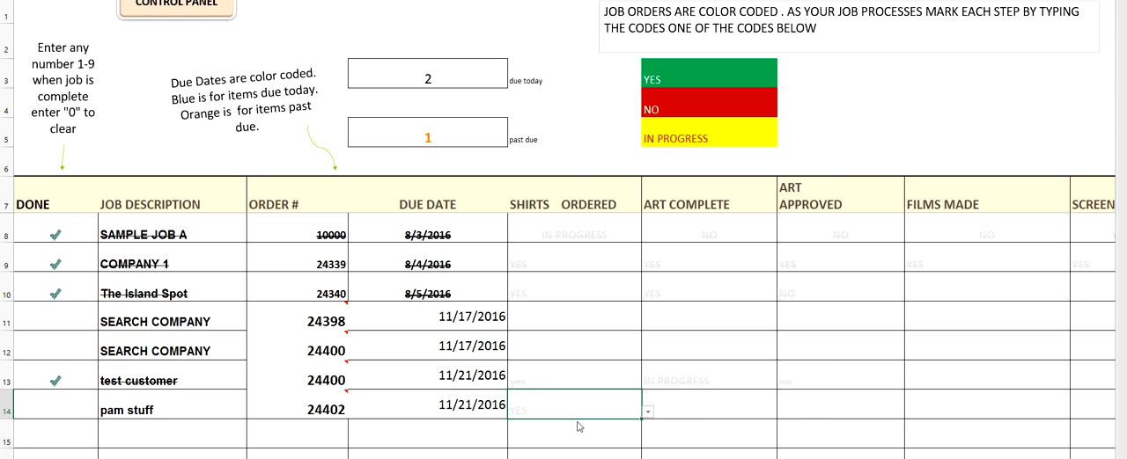
# Step: Try to enter "progres" as the Art Complete status of the job in row 14
pyautogui.click(690, 406)
pyautogui.doubleClick(690, 406)
pyautogui.write('progres')
pyautogui.press('Return')
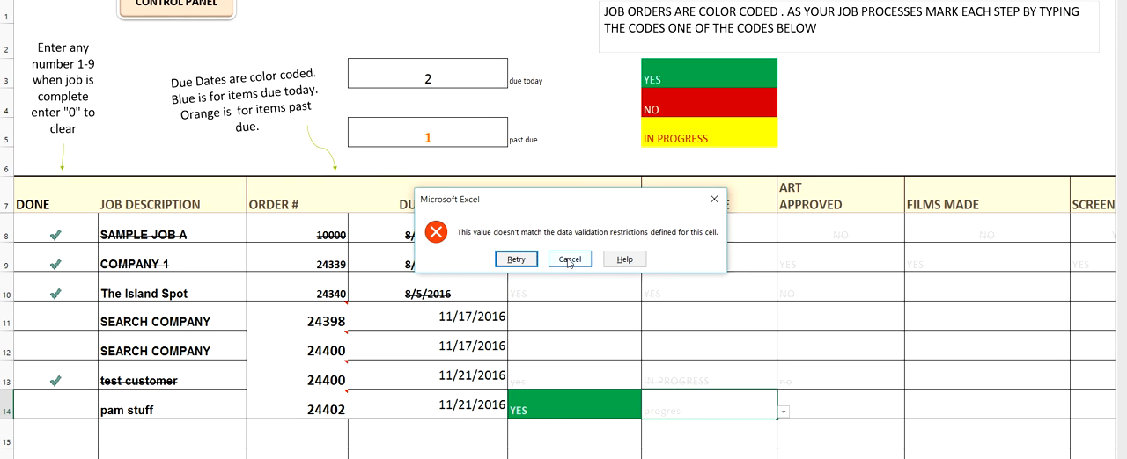
pyautogui.click(569, 259)
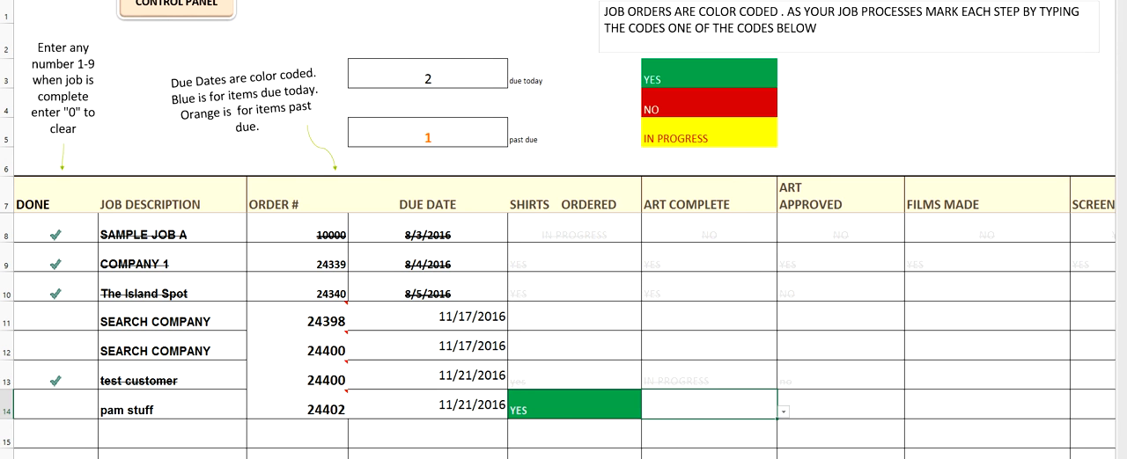
# Step: Set the Art Complete status of the job in row 14 to "in progress"
pyautogui.doubleClick(672, 411)
pyautogui.write('in progress')
pyautogui.press('Return')
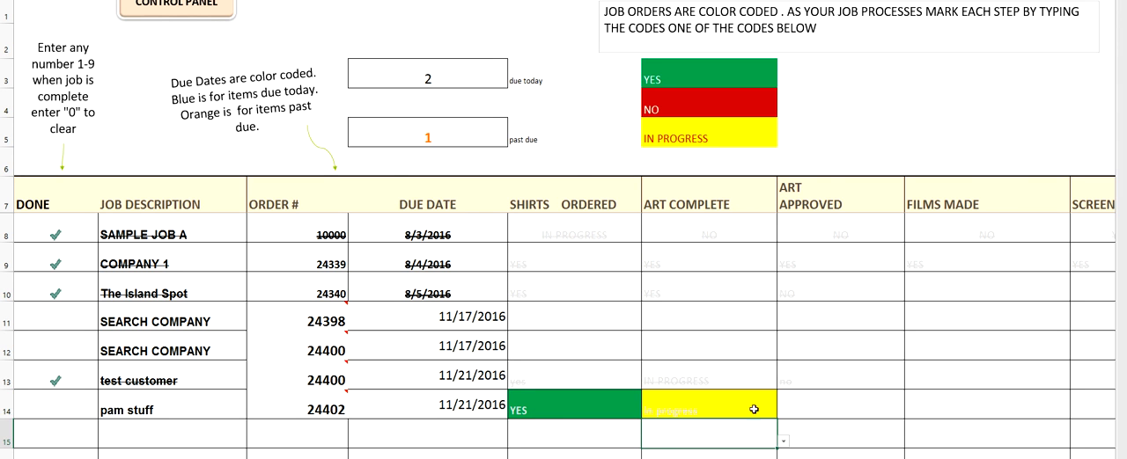
# Step: Look through the remaining production stages up to Packed/Boxed and mark the job in row 14 done with 1
pyautogui.scroll(-1, 803, 408)
pyautogui.hscroll(5, 803, 408)
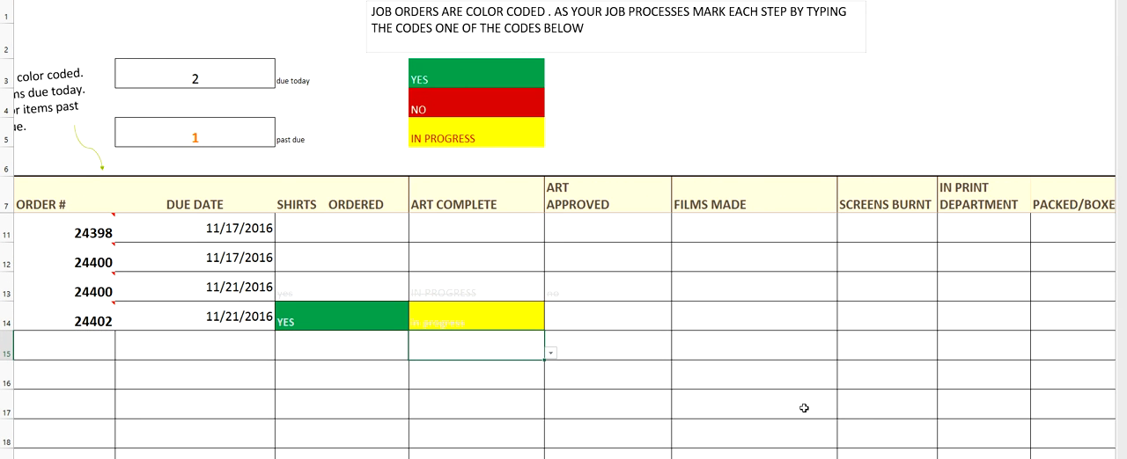
pyautogui.hscroll(5, 804, 407)
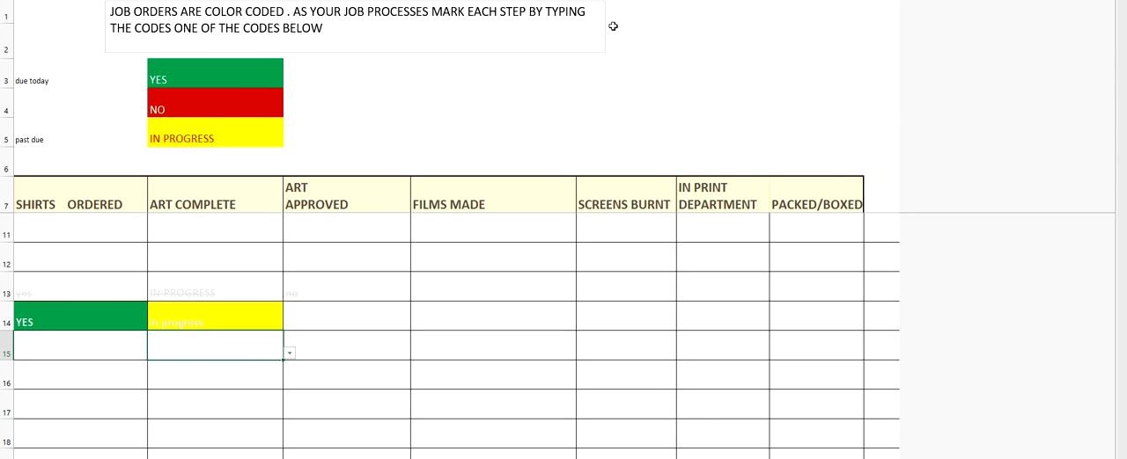
pyautogui.hscroll(-10, 563, 335)
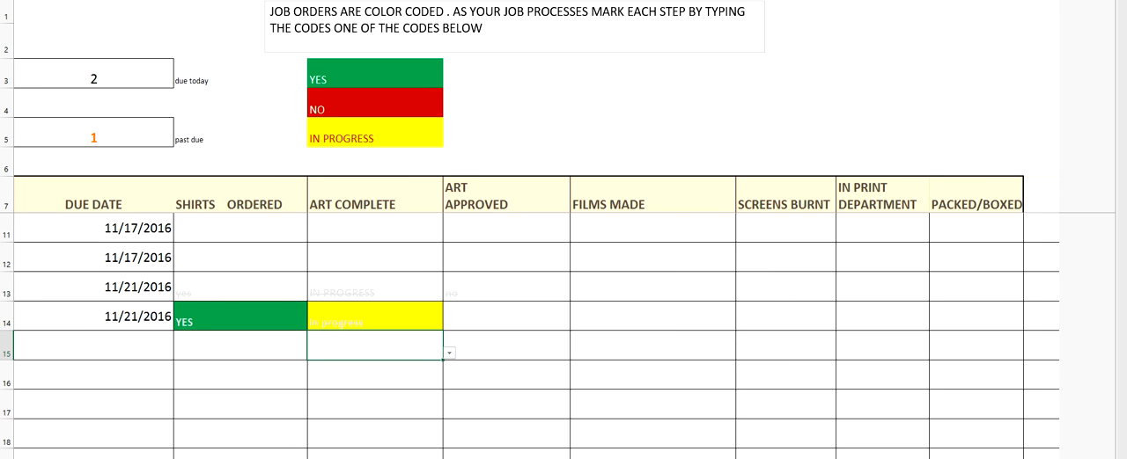
pyautogui.click(62, 318)
pyautogui.write('1')
pyautogui.press('Return')
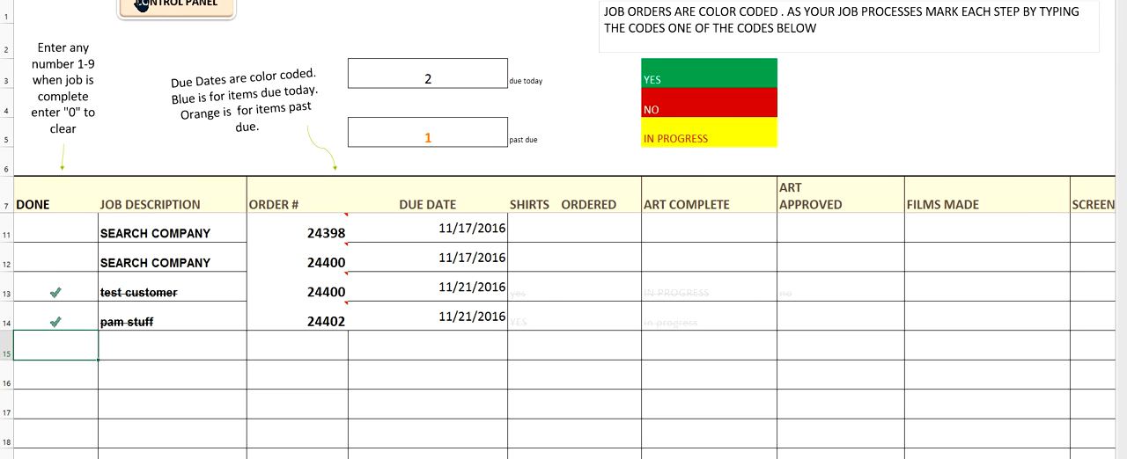
# Step: Open the sales reports from the control panel and examine the latest invoice rows and YTD totals across all columns
pyautogui.click(143, 6)
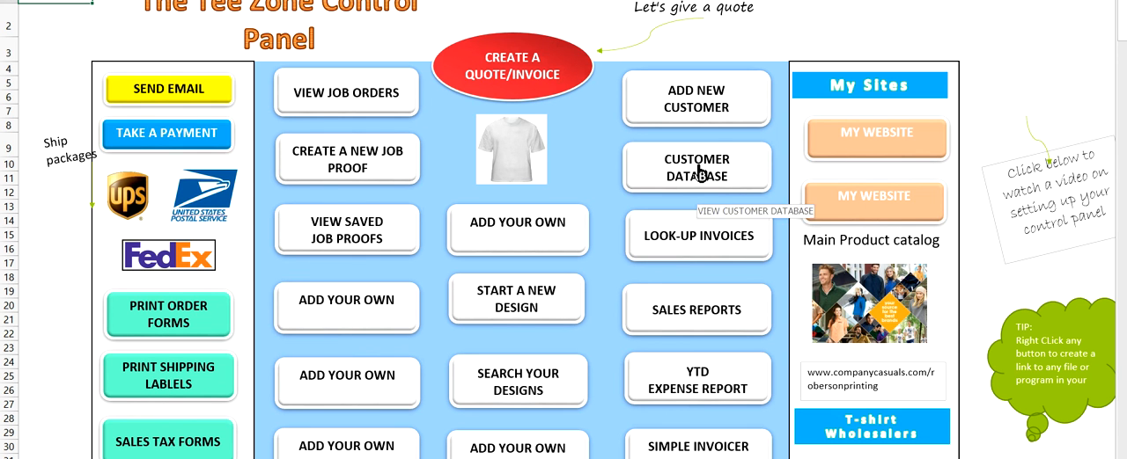
pyautogui.click(698, 314)
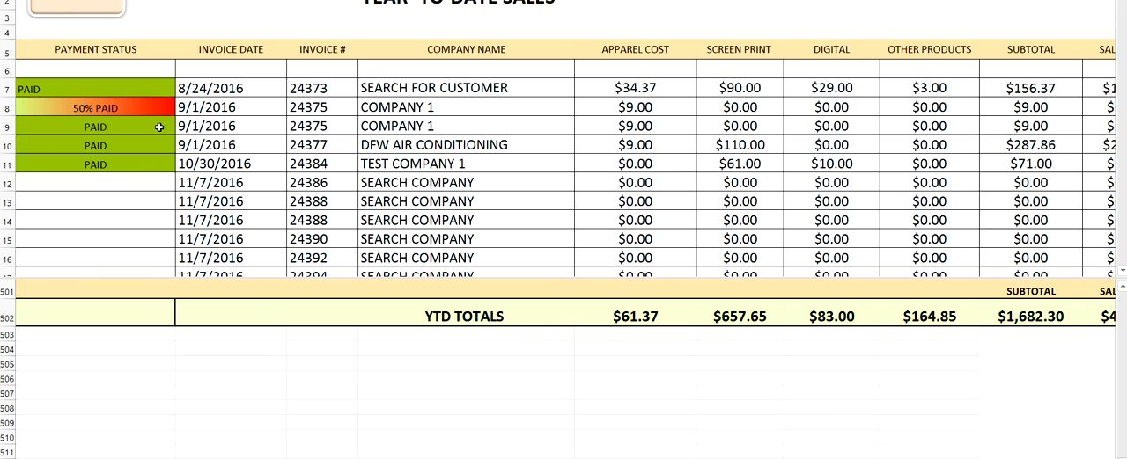
pyautogui.scroll(-3, 670, 178)
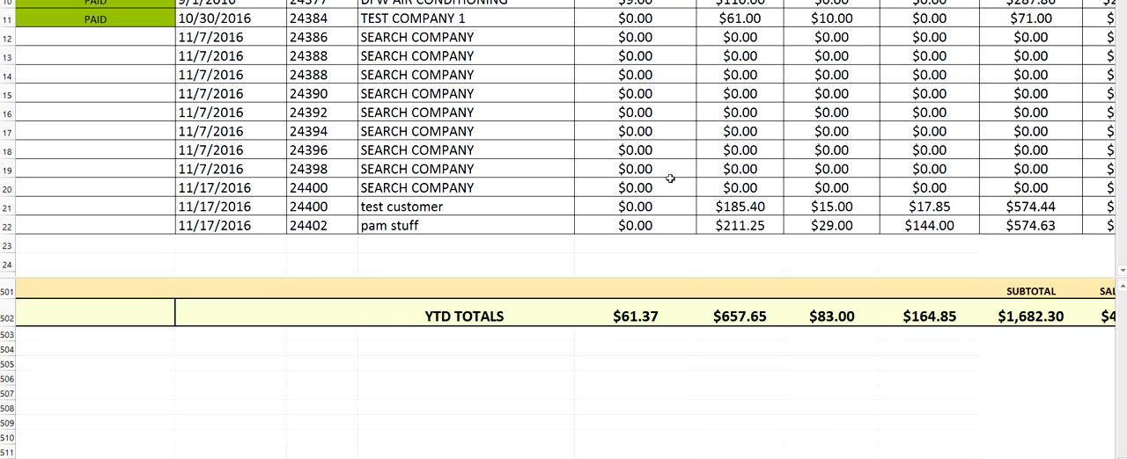
pyautogui.hscroll(6, 669, 179)
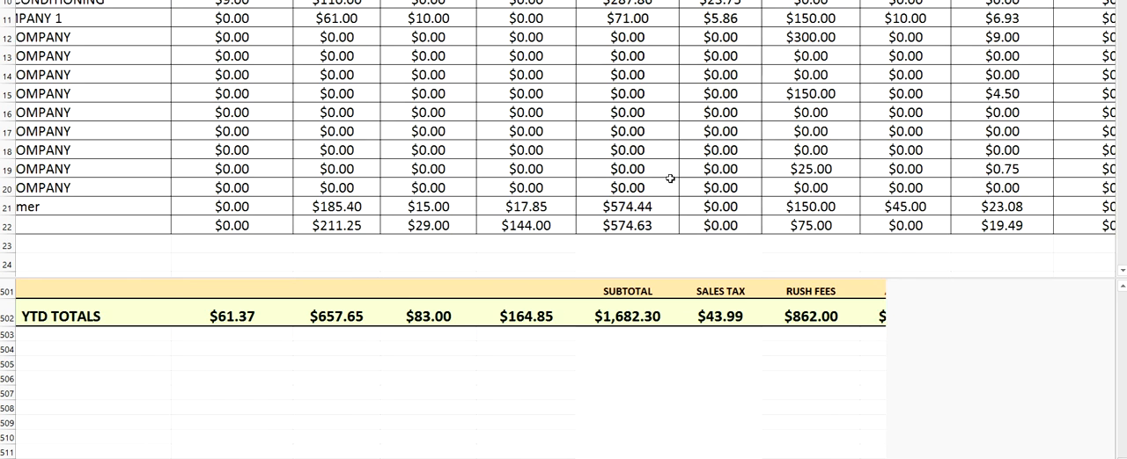
pyautogui.hscroll(2, 670, 179)
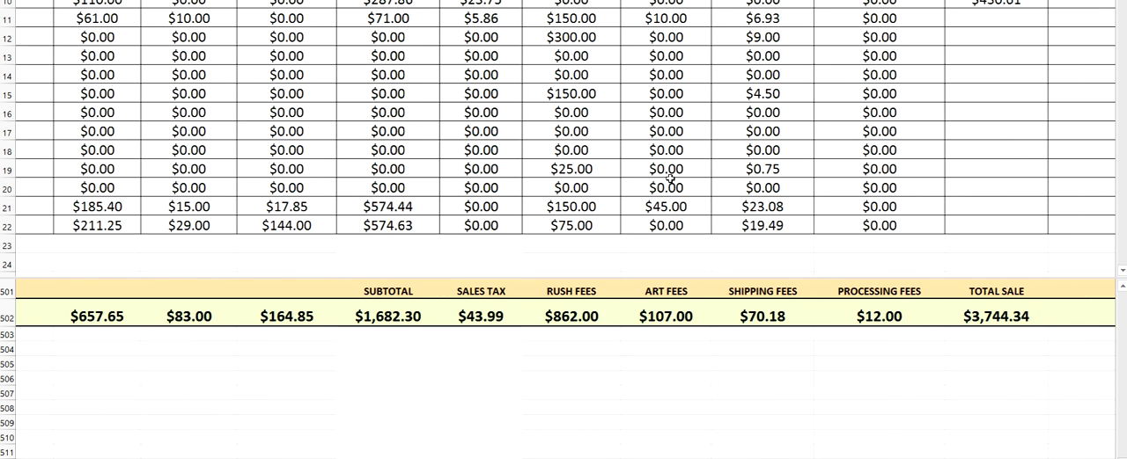
pyautogui.hscroll(5, 670, 178)
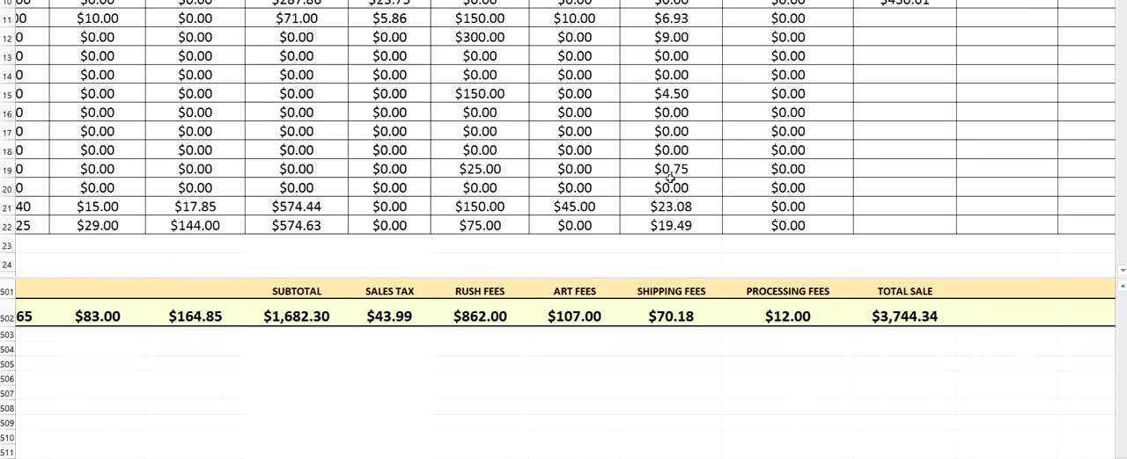
# Step: Shorten the upper pane of the sales report to end at row 13, and return to the control panel
pyautogui.scroll(3, 669, 179)
pyautogui.moveTo(511, 278); pyautogui.dragTo(508, 208)
pyautogui.hscroll(-5, 508, 206)
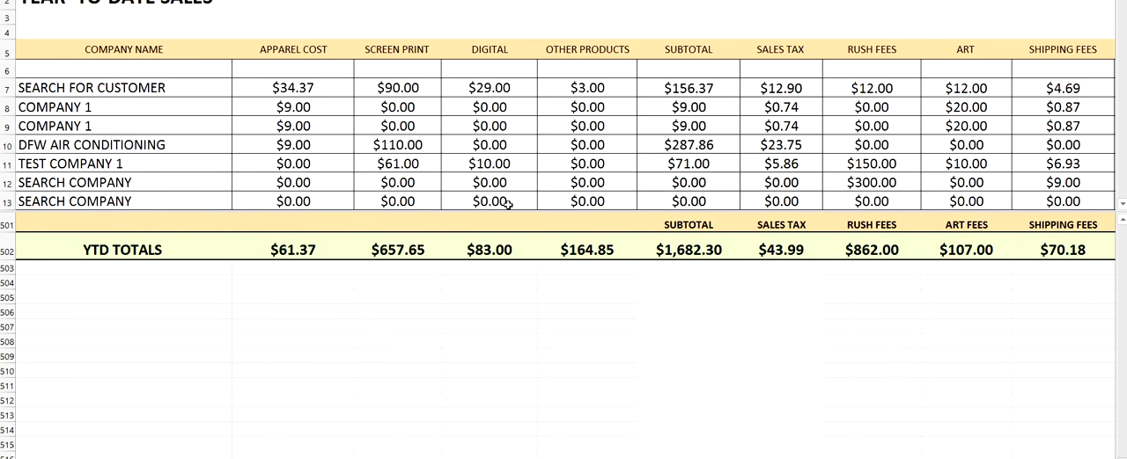
pyautogui.hscroll(-3, 154, 145)
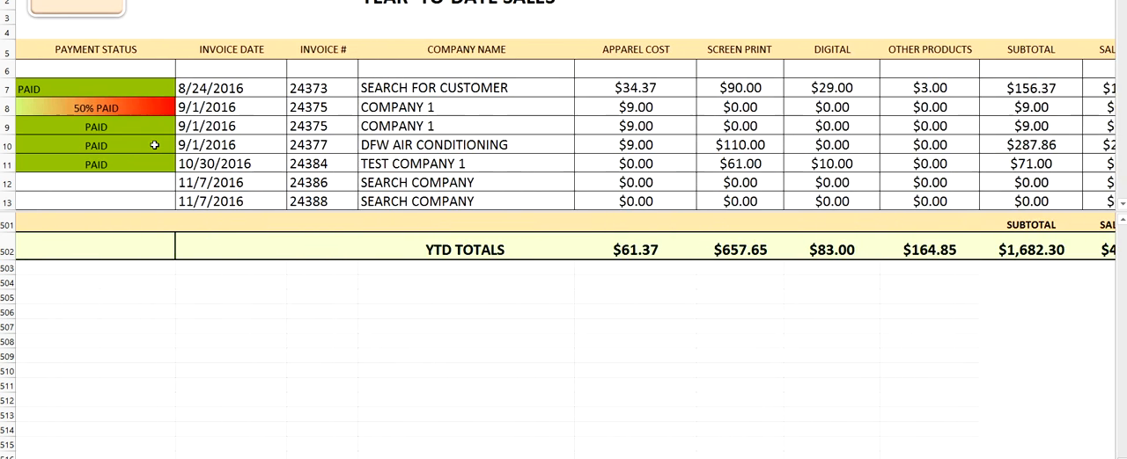
pyautogui.hotkey('ctrl', 'pageup')
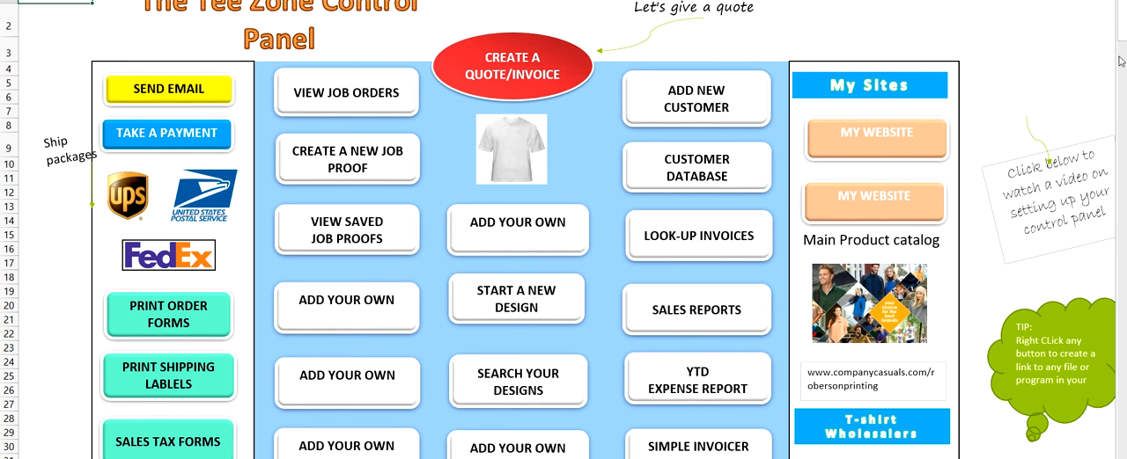
pyautogui.moveTo(1121, 35)
pyautogui.mouseDown()
pyautogui.moveTo(1122, 46)
pyautogui.moveTo(1122, 26)
pyautogui.mouseUp()
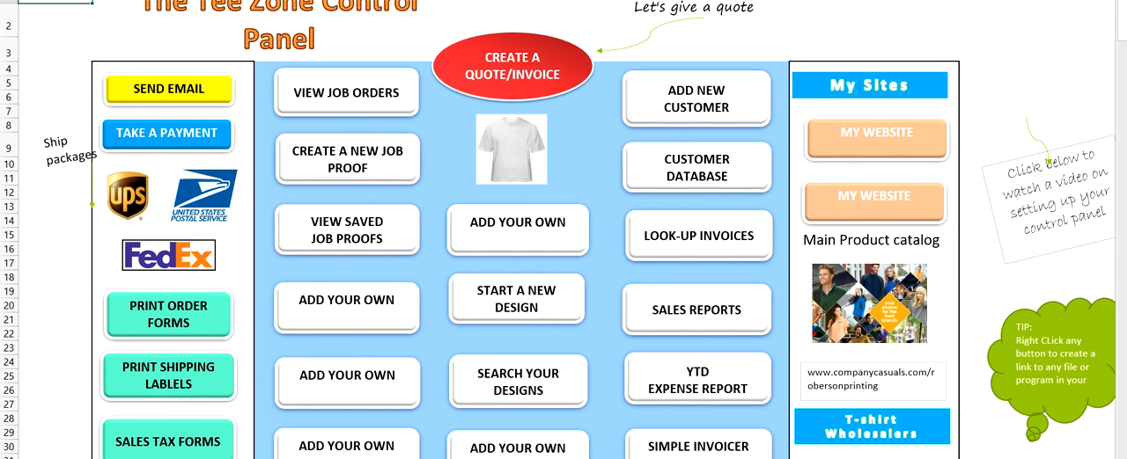